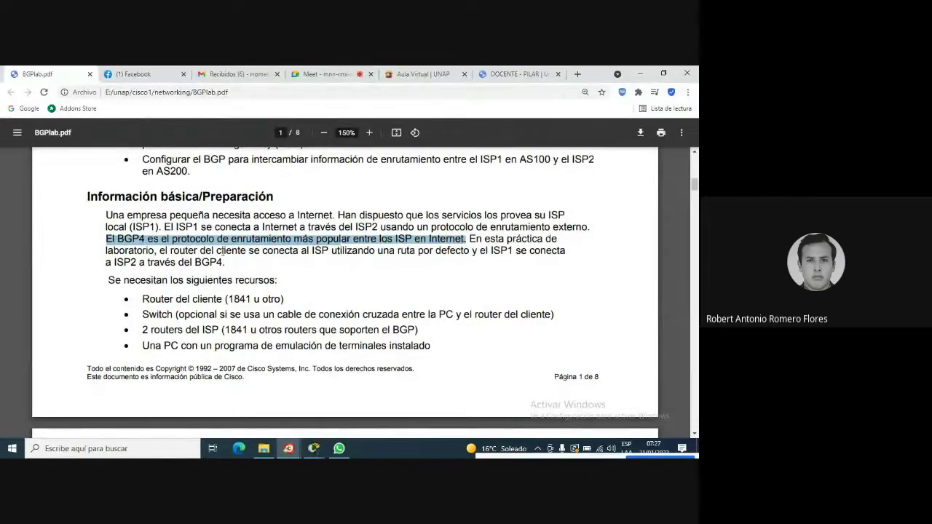
Step: Review the background paragraph on the client router's default route and the BGP4 connection between ISP1 and ISP2
click(293, 251)
drag(158, 250, 473, 251)
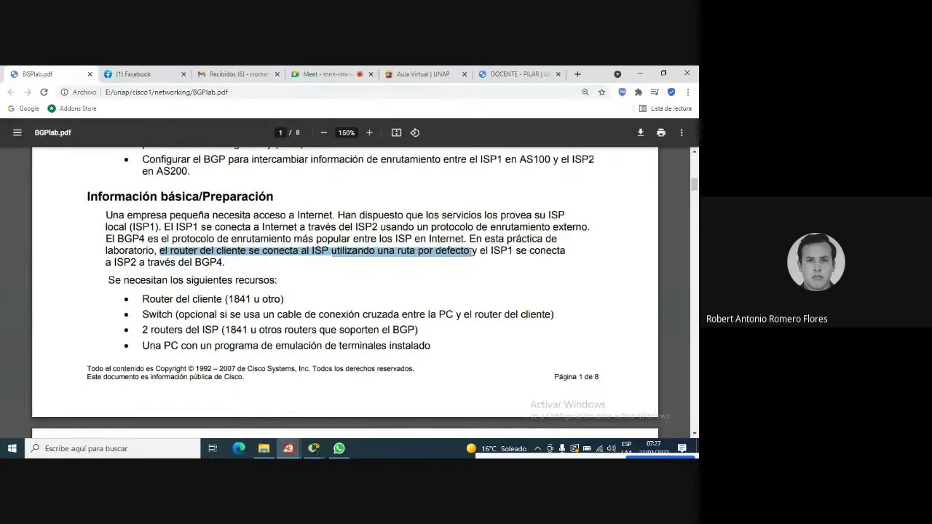
drag(474, 251, 227, 261)
click(359, 271)
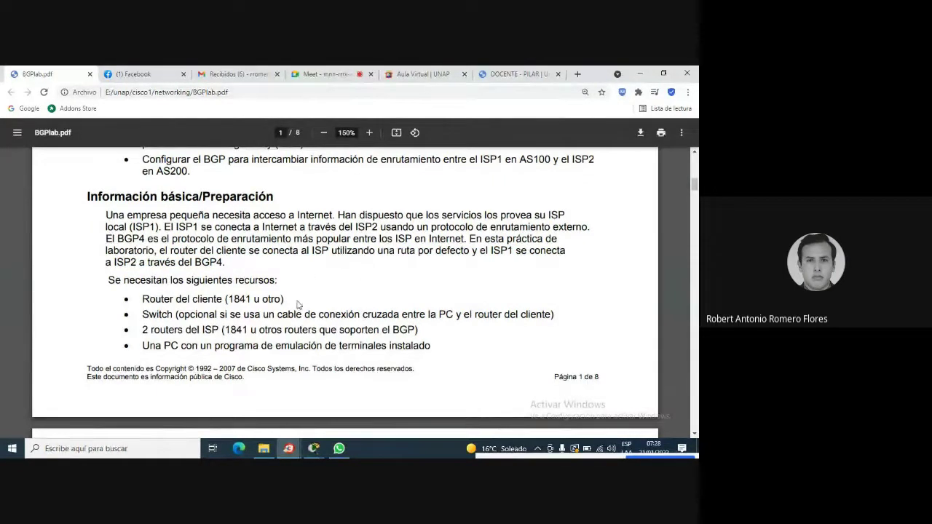
Step: Read through the list of required lab resources, from the client router and switch to the console cable and PC access
drag(287, 300, 564, 317)
click(144, 300)
click(397, 294)
scroll(396, 295, down, 1)
scroll(396, 293, up, 1)
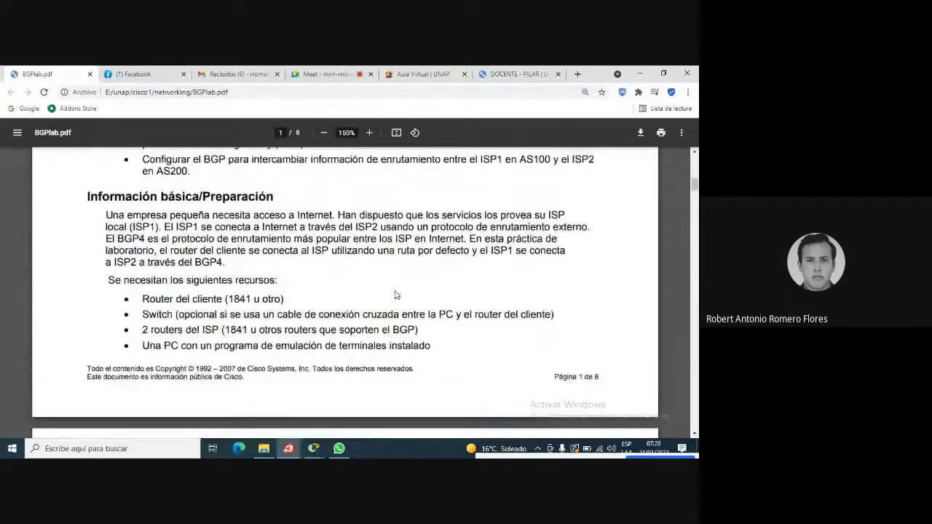
scroll(394, 292, down, 1)
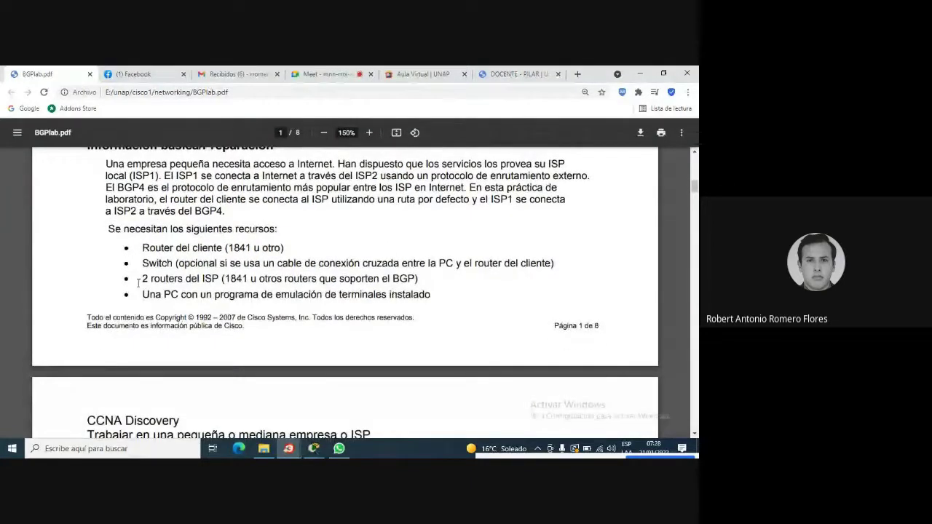
drag(143, 280, 227, 279)
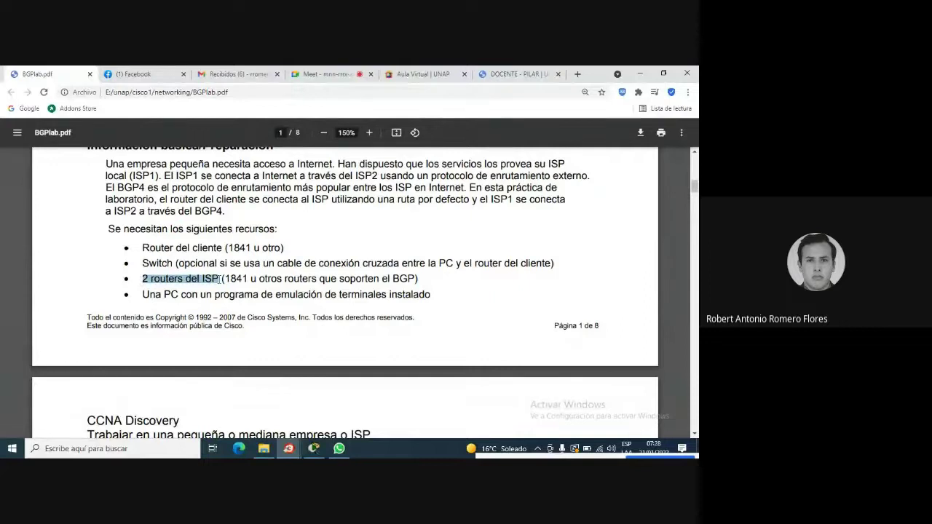
click(370, 284)
scroll(372, 296, up, 2)
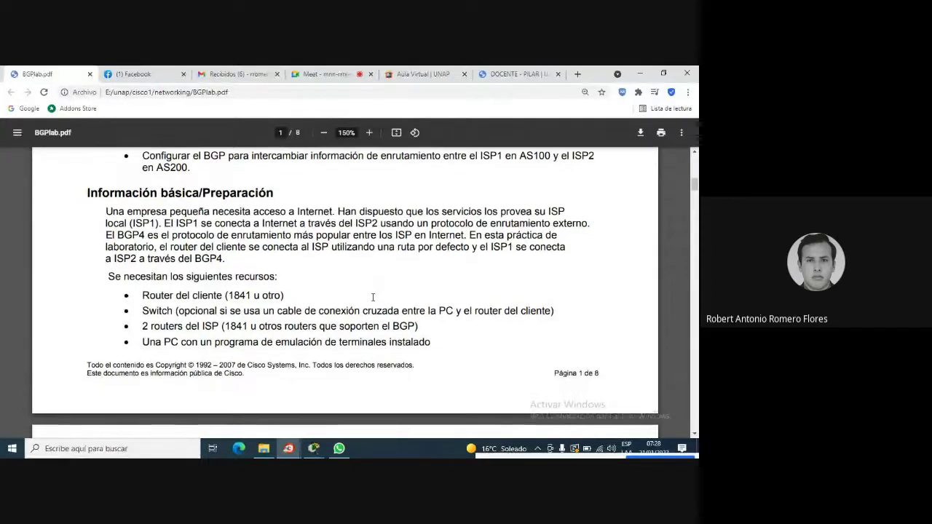
scroll(372, 297, down, 2)
scroll(372, 298, down, 2)
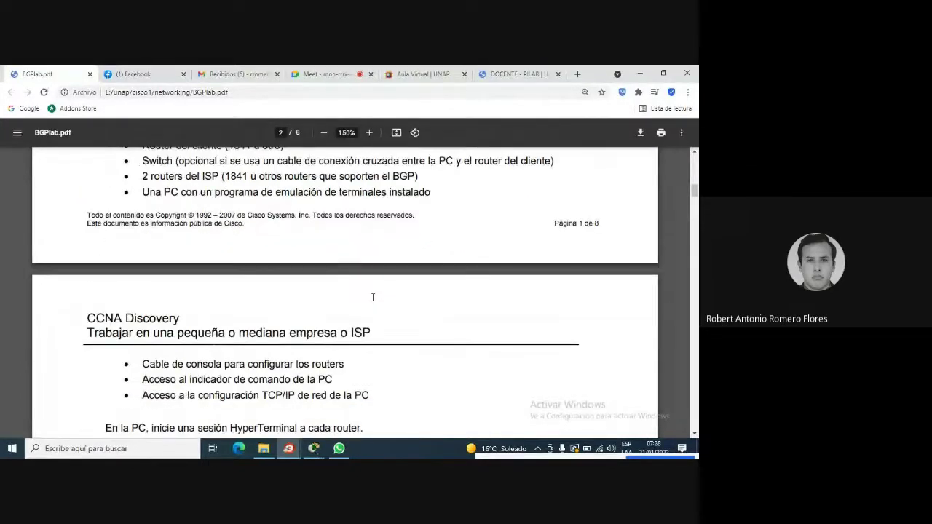
scroll(373, 297, down, 1)
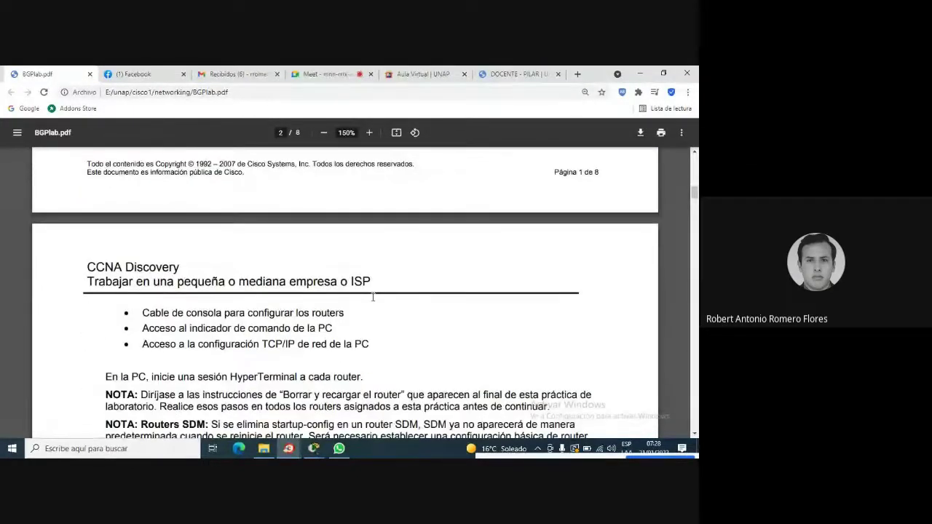
scroll(372, 298, up, 1)
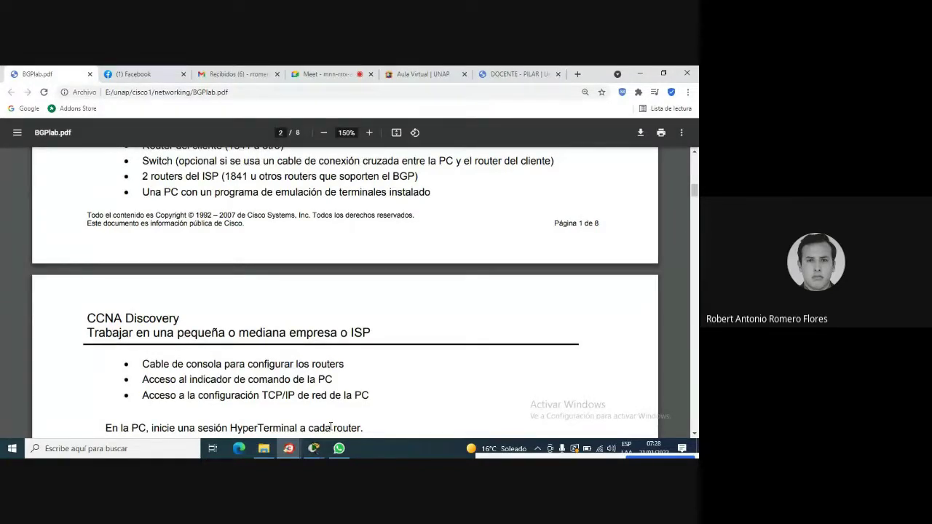
Step: Switch to Cisco Packet Tracer, put the router's CLI window away and delete the existing 1841 router from the workspace
click(640, 72)
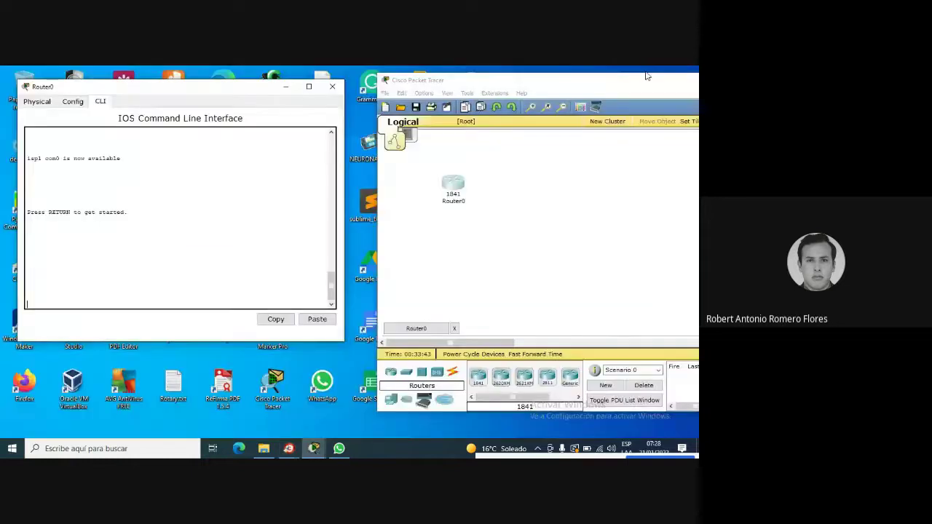
click(286, 87)
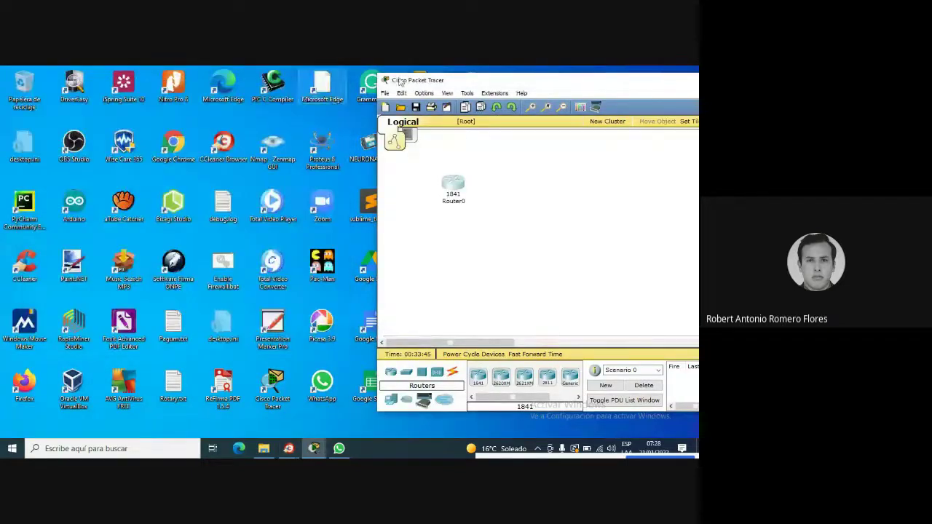
drag(538, 88, 275, 92)
key(Delete)
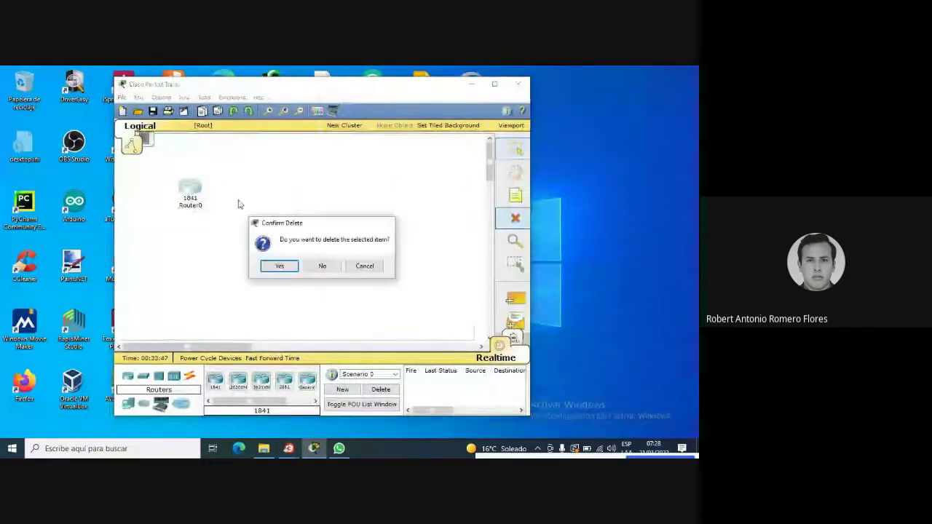
click(279, 266)
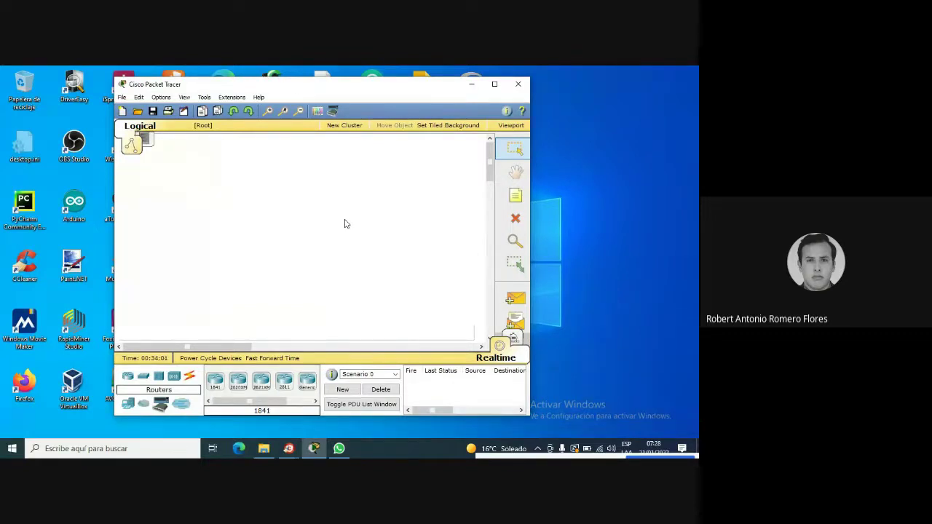
Step: Place two 1841 routers in the workspace, one below the other
click(217, 384)
click(215, 207)
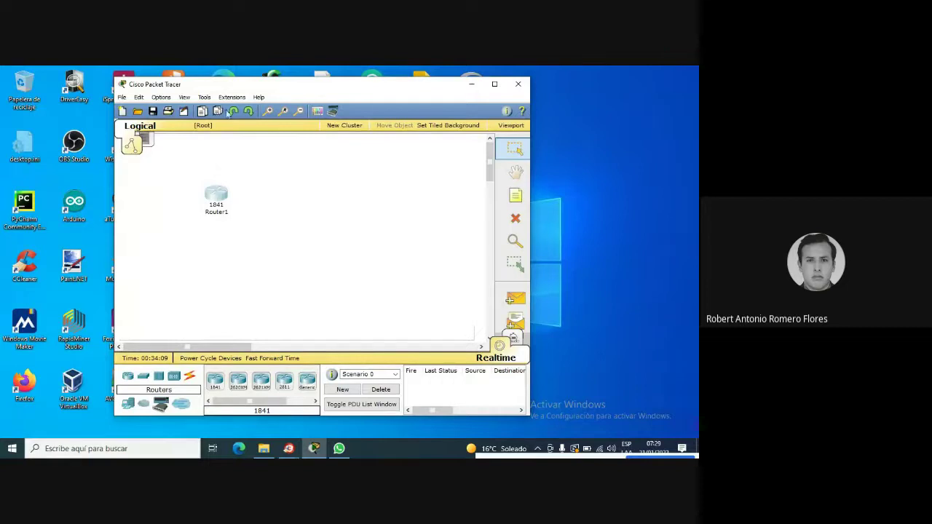
click(269, 113)
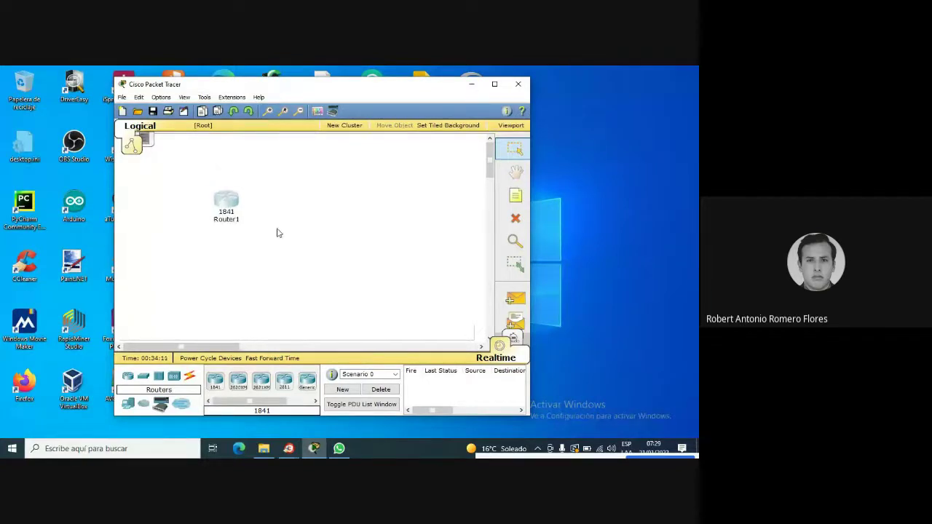
drag(232, 209, 232, 188)
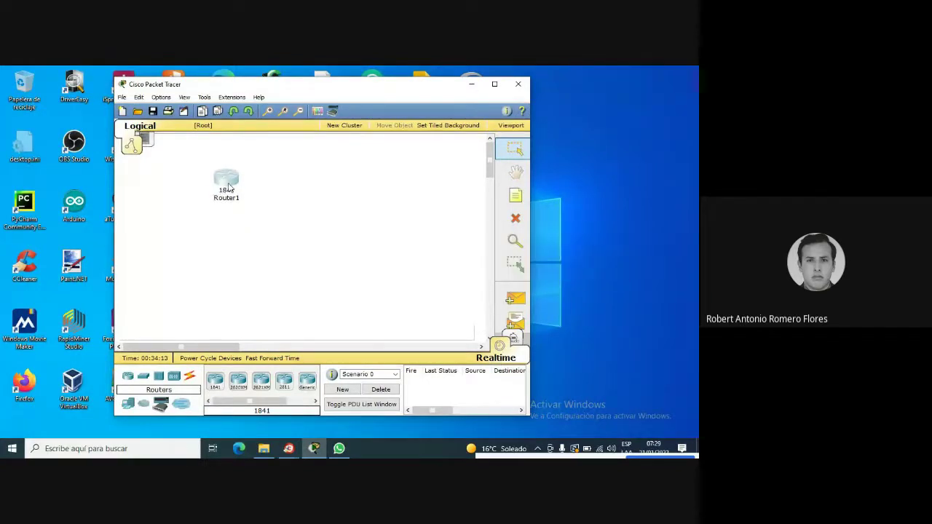
click(214, 380)
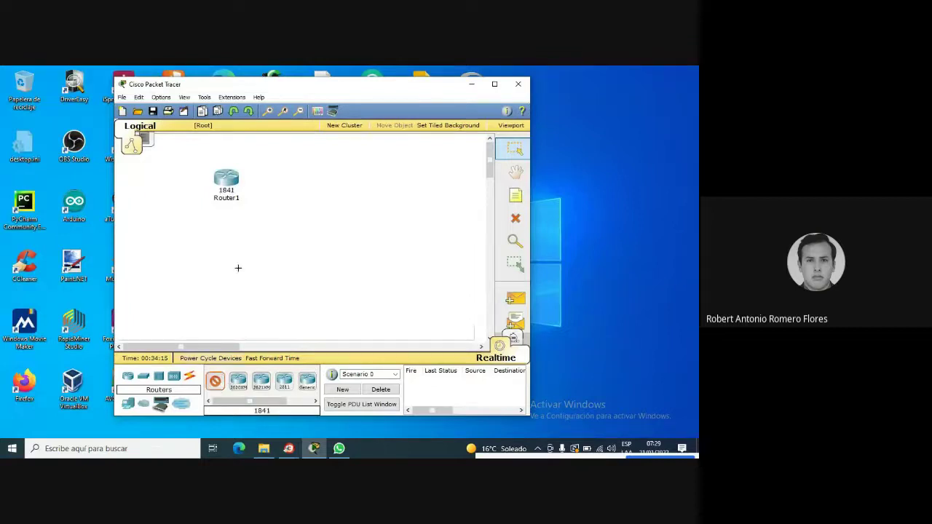
click(220, 255)
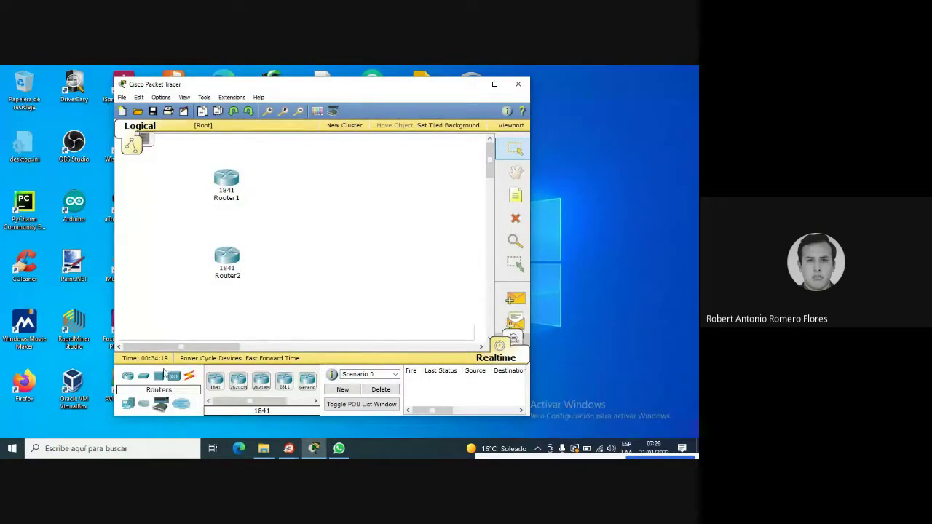
Step: Add a generic Switch-PT below Router2
click(142, 380)
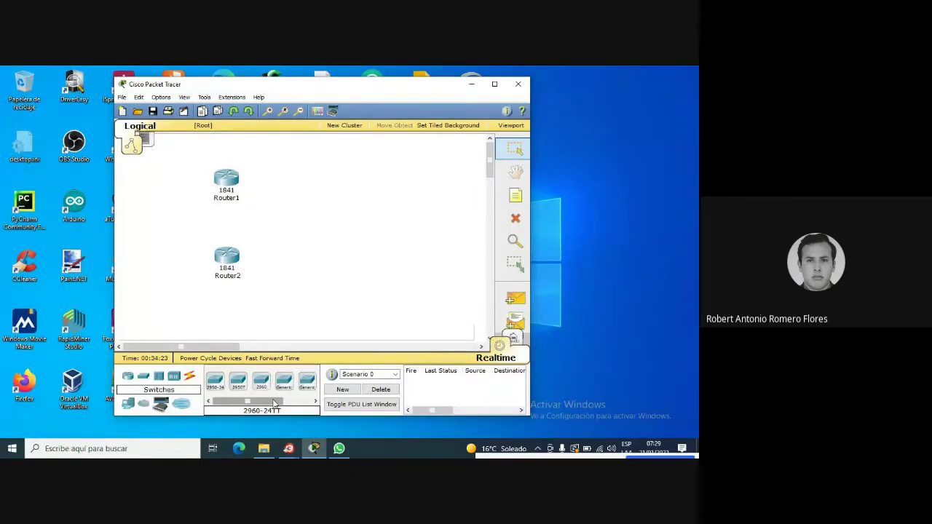
drag(271, 402, 312, 403)
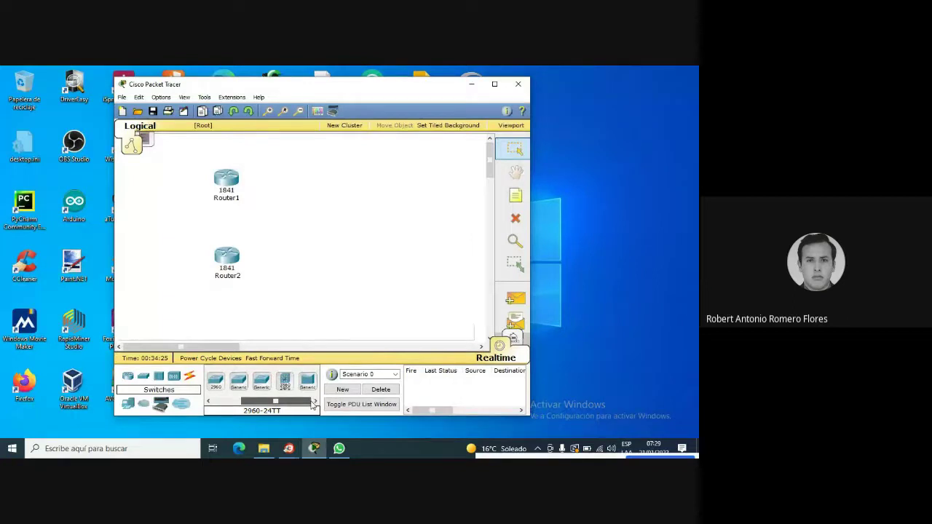
click(239, 383)
click(223, 315)
click(227, 315)
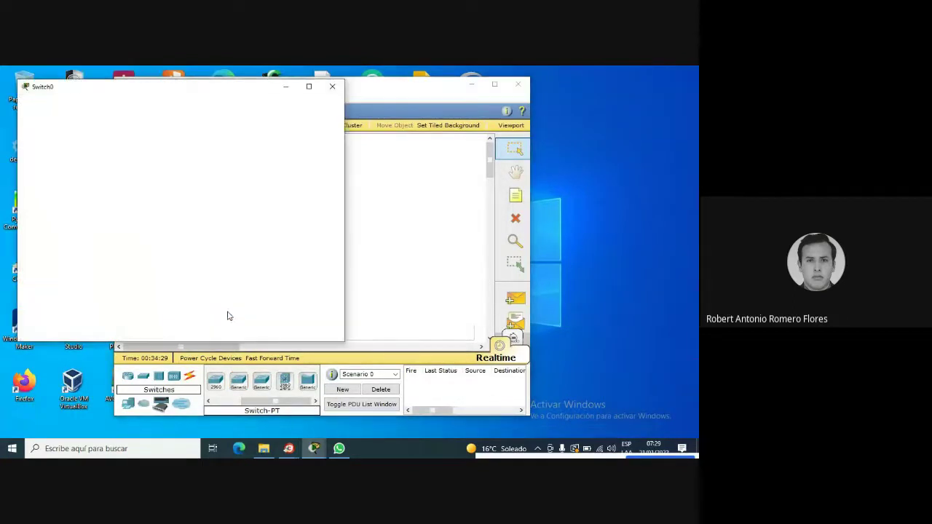
click(332, 86)
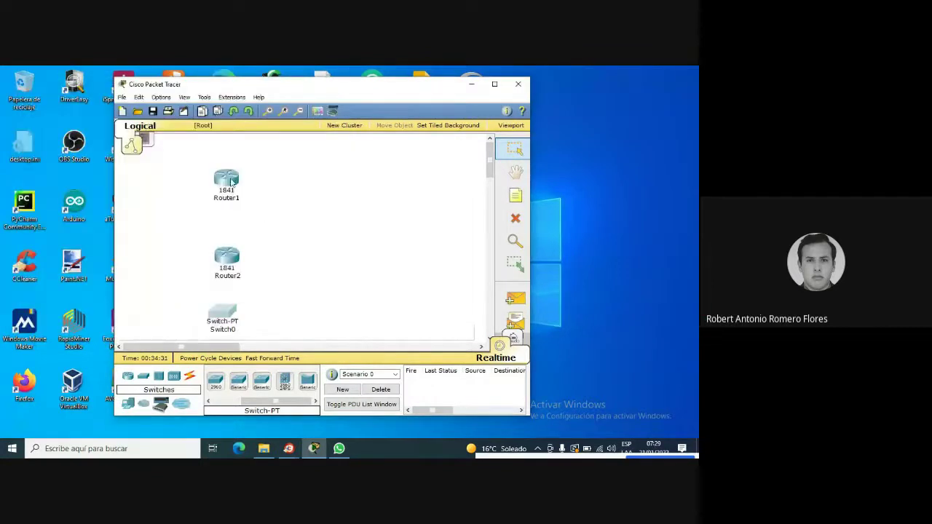
Step: Move Router1, Router2 and the switch upward to free space beneath them
drag(232, 183, 230, 166)
drag(228, 261, 229, 237)
drag(227, 321, 233, 290)
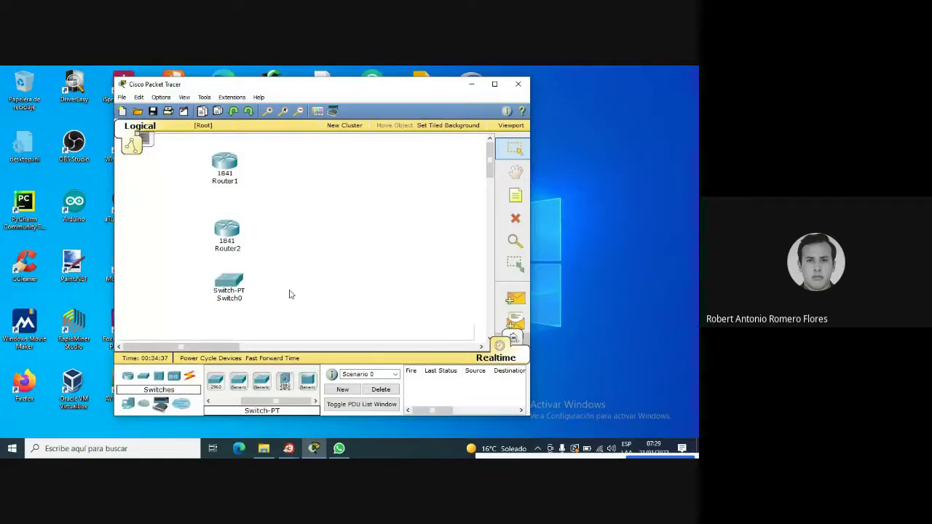
Step: Add a generic PC below the switch, enlarge the program window downward and align the PC under the switch
click(129, 403)
click(215, 380)
click(232, 309)
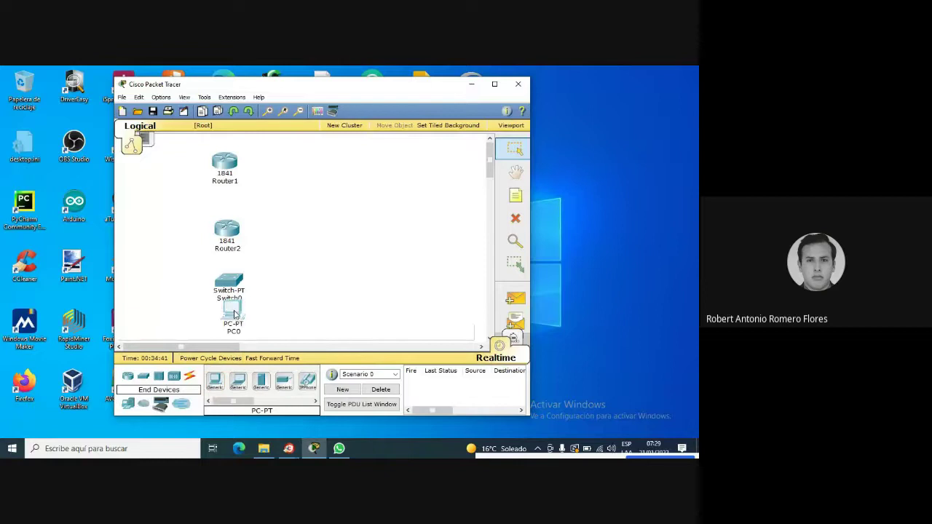
drag(332, 91, 327, 79)
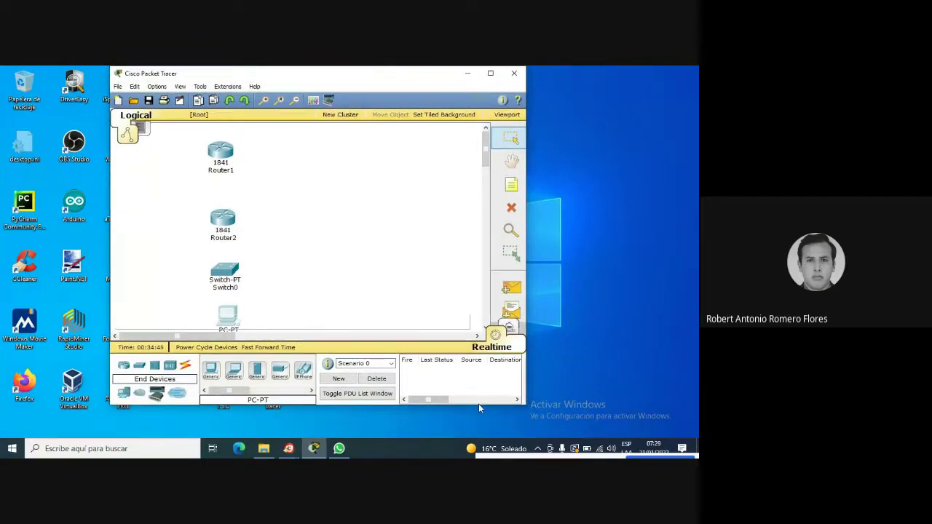
drag(478, 406, 476, 437)
drag(226, 321, 221, 327)
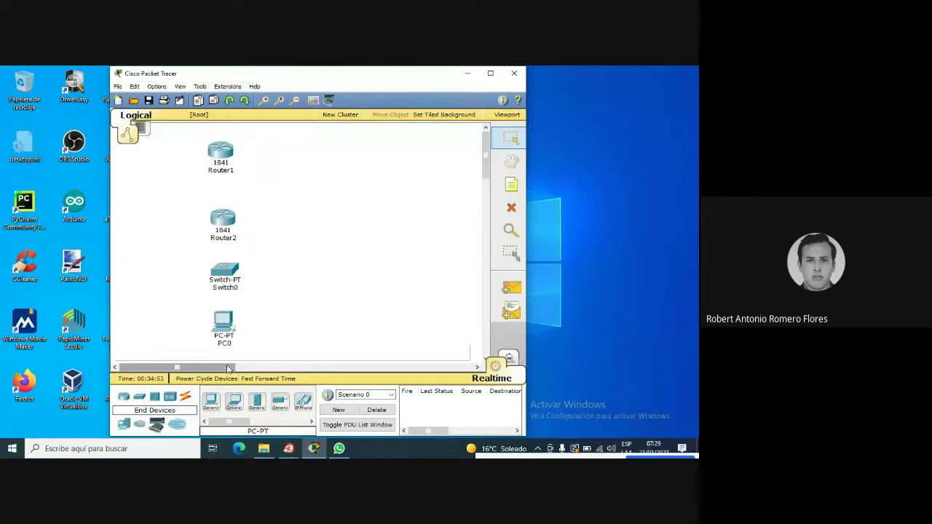
Step: Add a third 1841 router to the right of Router1, level with it
drag(225, 368, 205, 369)
click(124, 397)
click(212, 403)
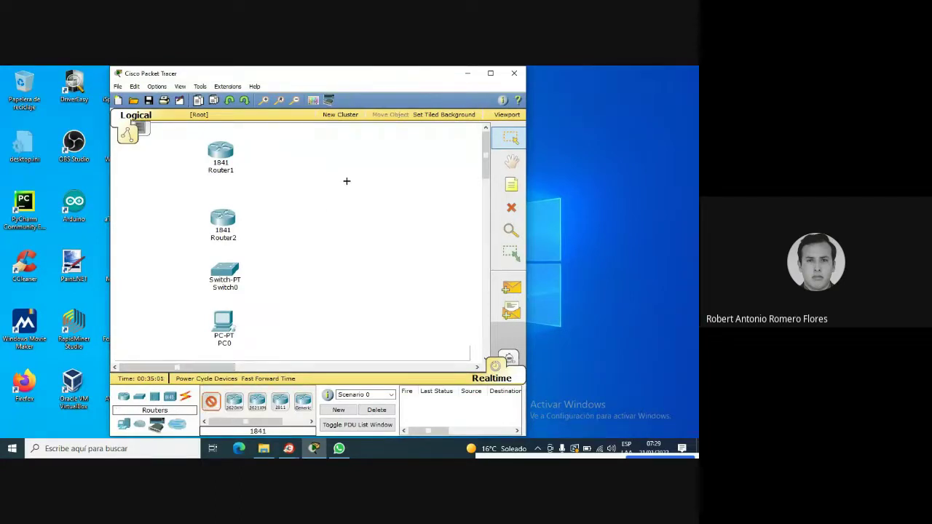
click(336, 151)
drag(336, 150, 359, 152)
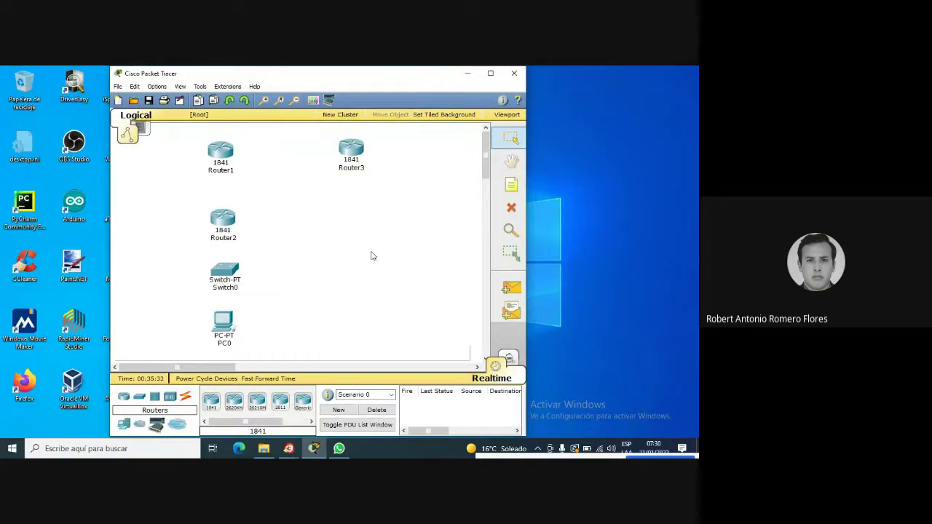
Step: Connect Switch0 to PC0 with a Copper Straight-Through cable
click(186, 398)
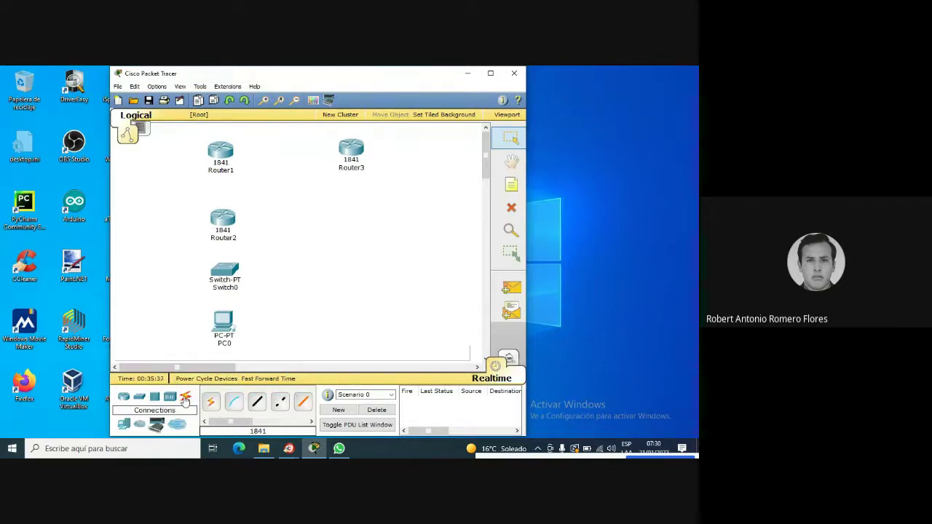
click(257, 402)
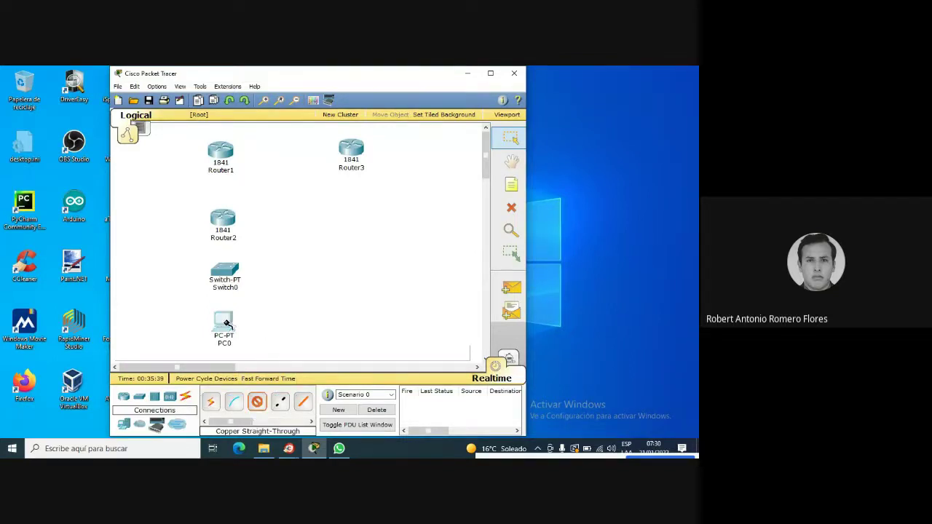
click(227, 287)
click(246, 326)
click(230, 271)
click(254, 279)
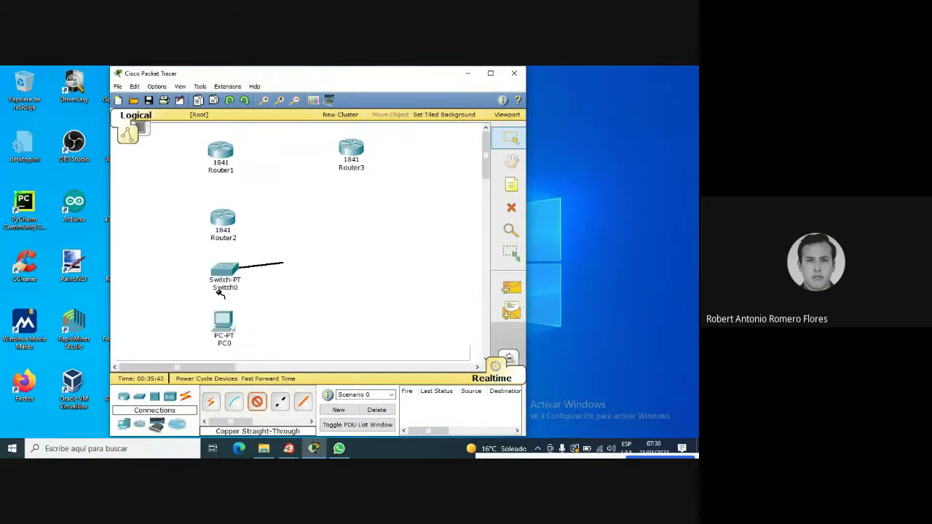
click(222, 322)
click(245, 326)
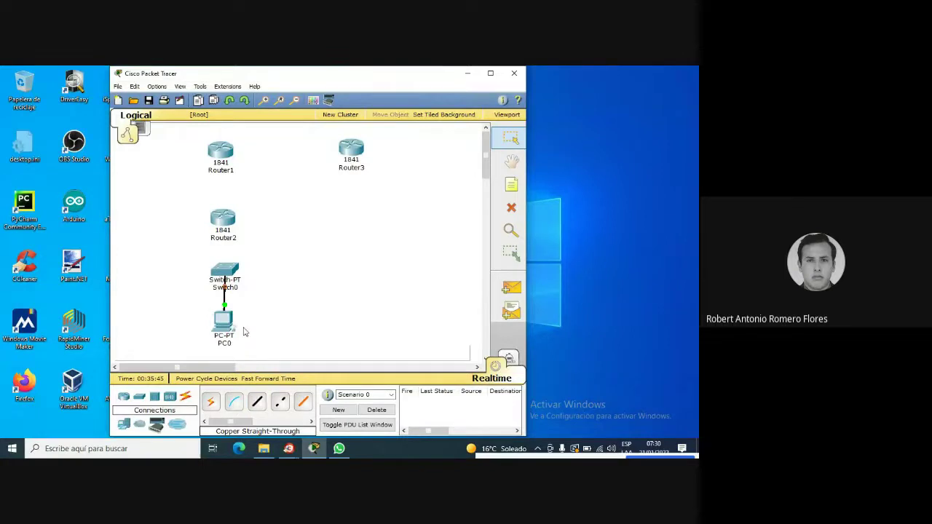
Step: Connect Switch0's FastEthernet1/1 port to Router2's FastEthernet0/0 port with a Copper Straight-Through cable
click(257, 402)
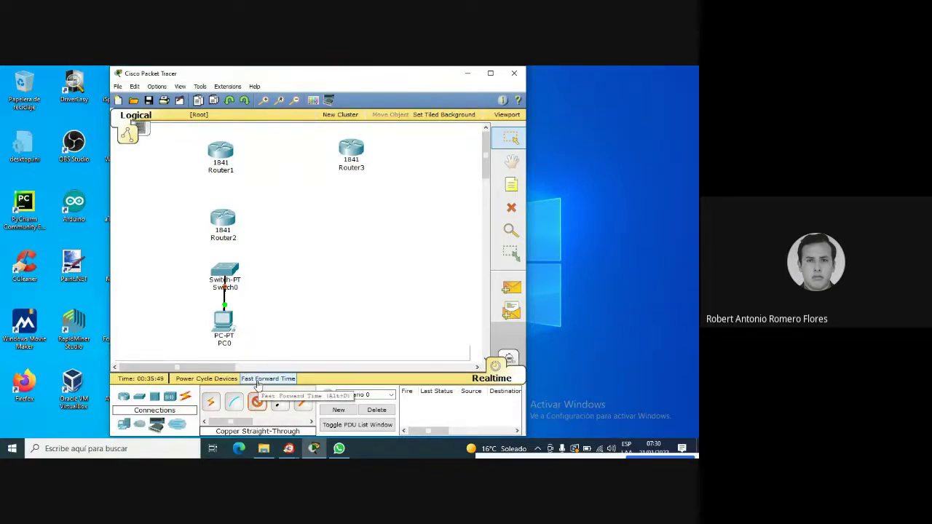
click(229, 271)
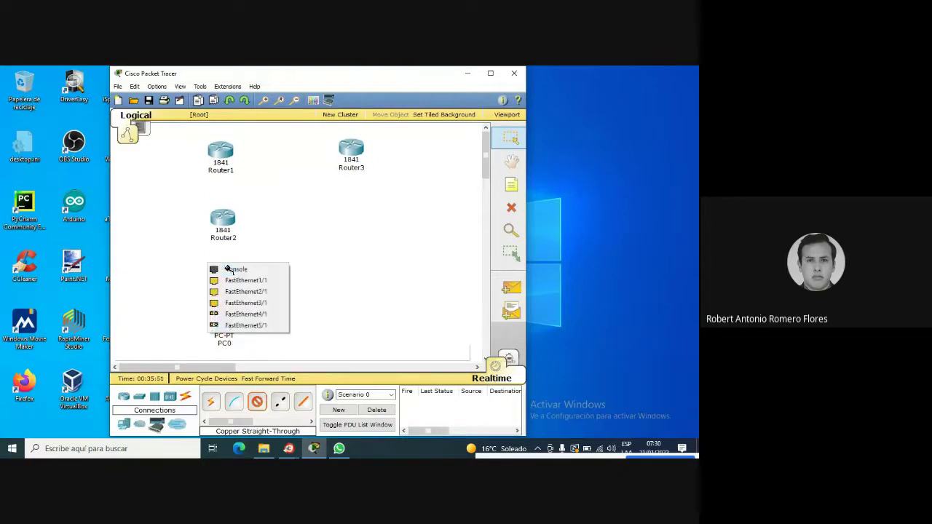
click(259, 282)
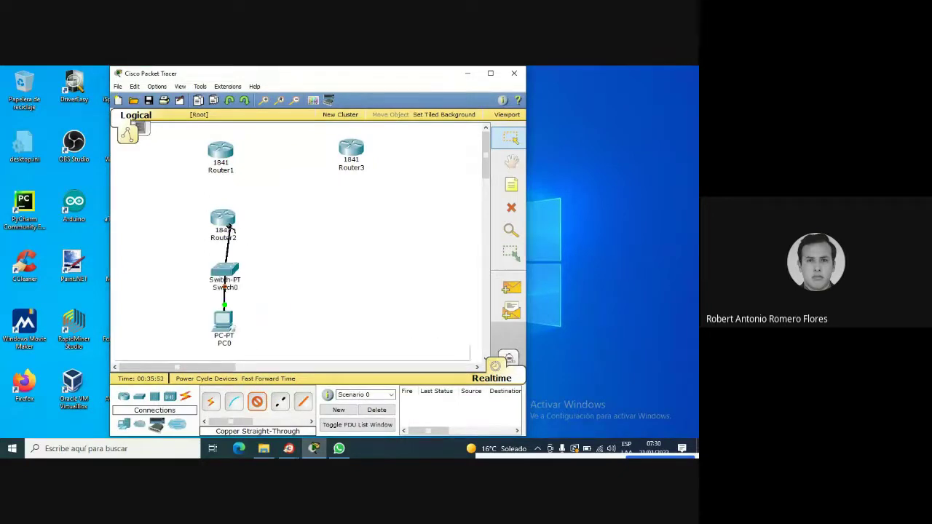
click(226, 218)
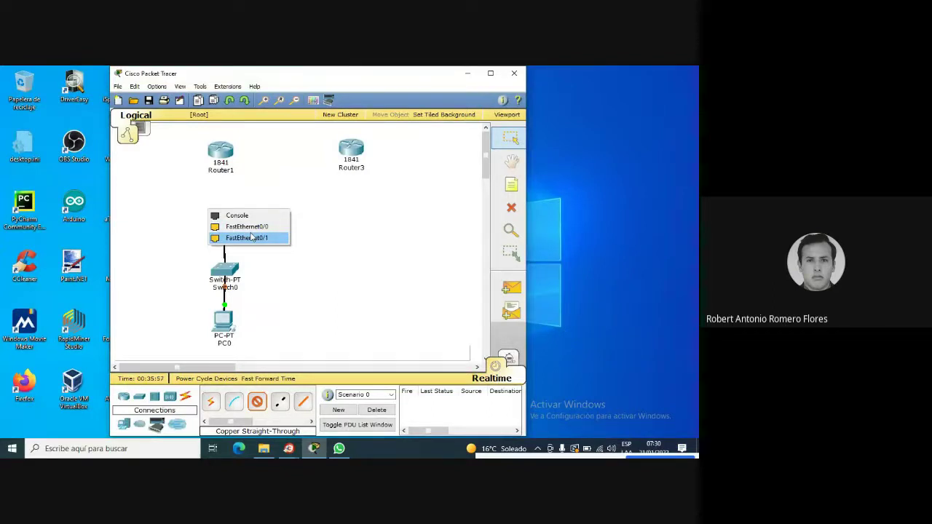
click(255, 229)
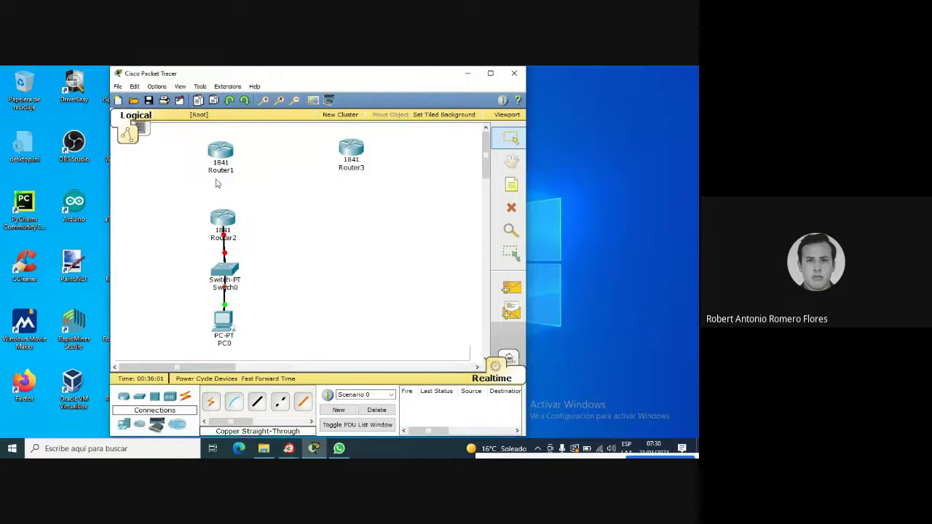
Step: Shift Router1 slightly so it lines up vertically with Router2 and the switch
drag(226, 151, 232, 152)
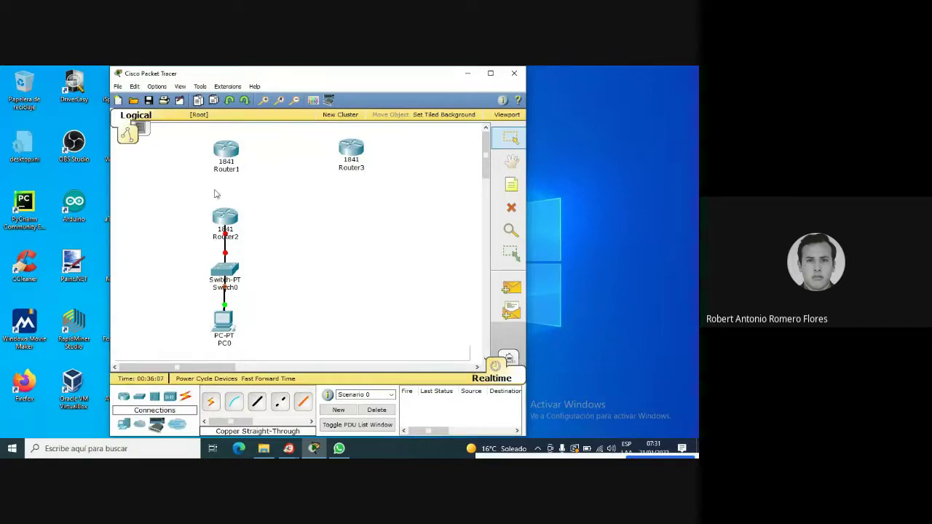
click(226, 151)
click(373, 127)
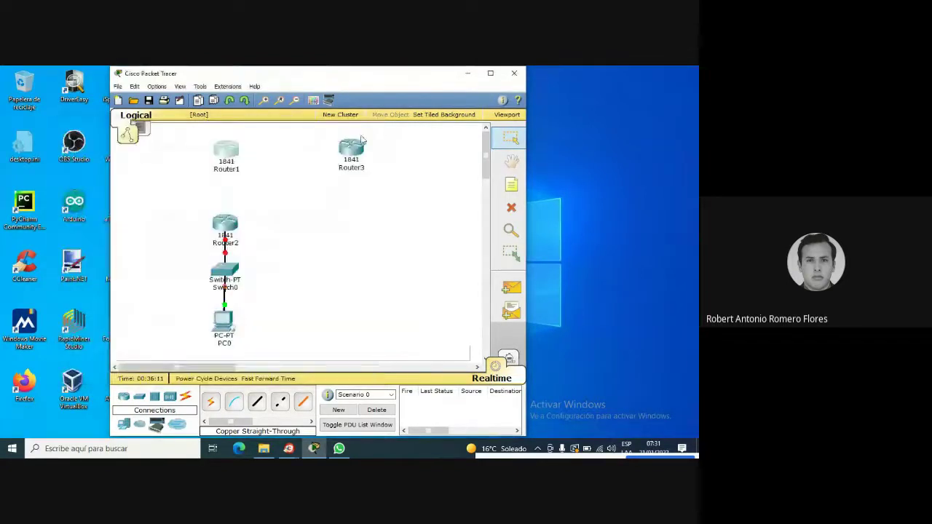
Step: Connect Router2 to Router1 using the automatically chosen connection type
mouse_move(337, 162)
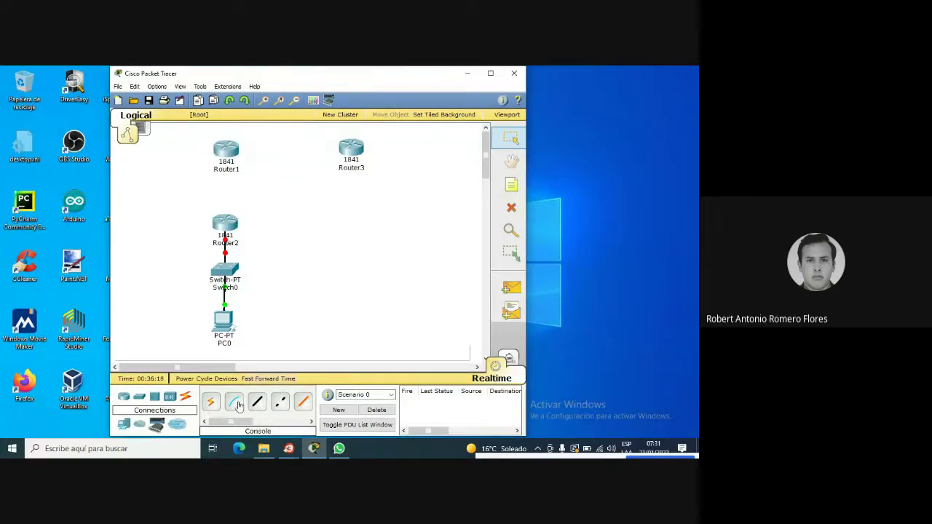
click(210, 401)
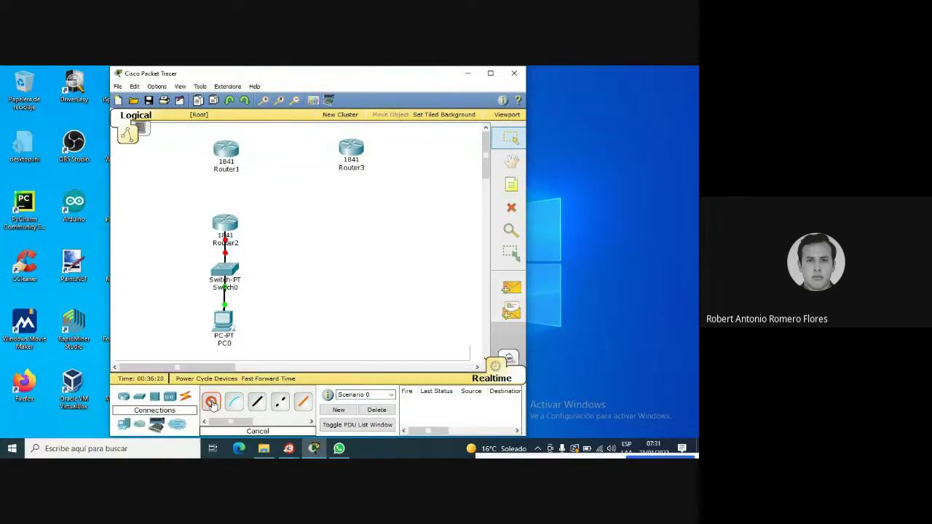
click(219, 219)
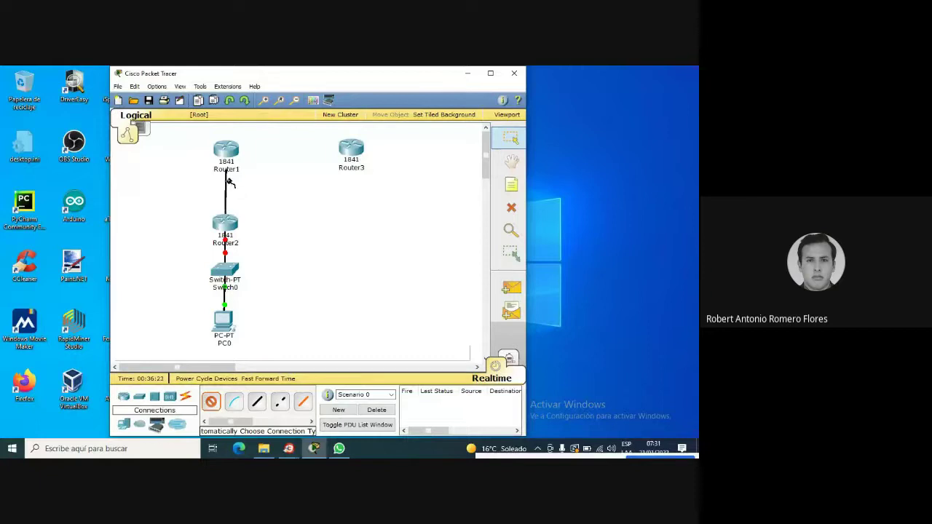
click(236, 188)
click(227, 227)
click(318, 271)
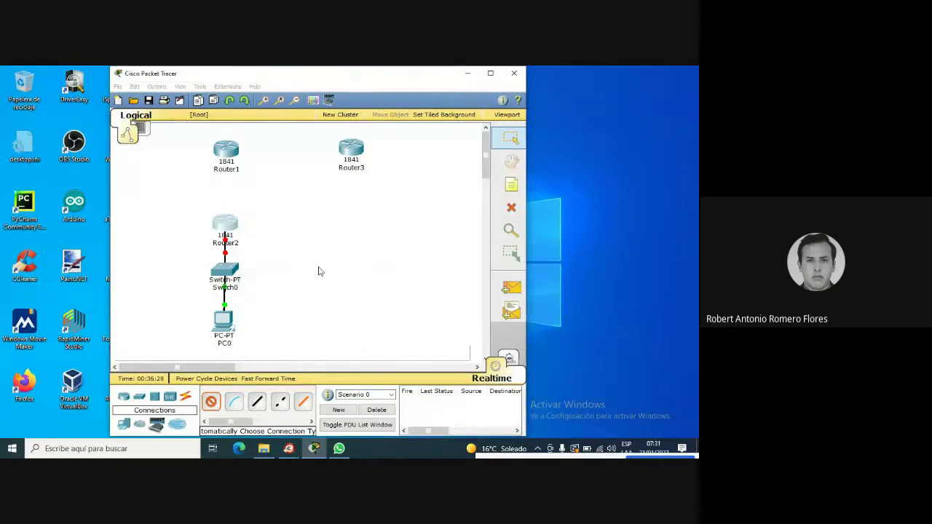
click(227, 150)
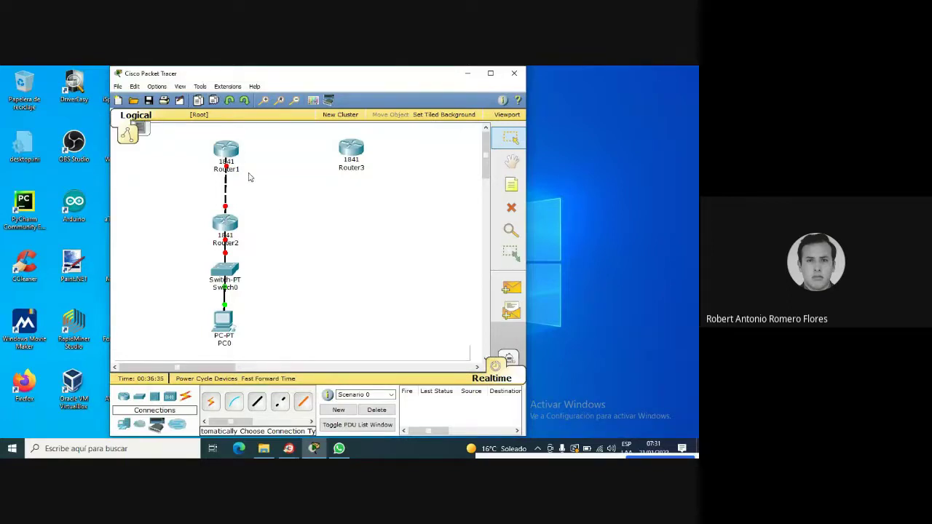
Step: Connect Router1 to Router3 using the automatically chosen connection type
click(211, 402)
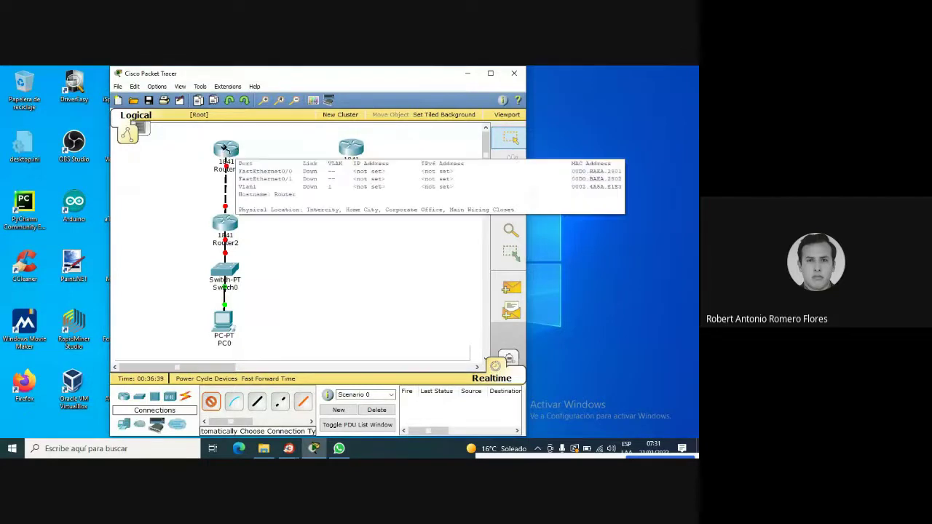
click(237, 150)
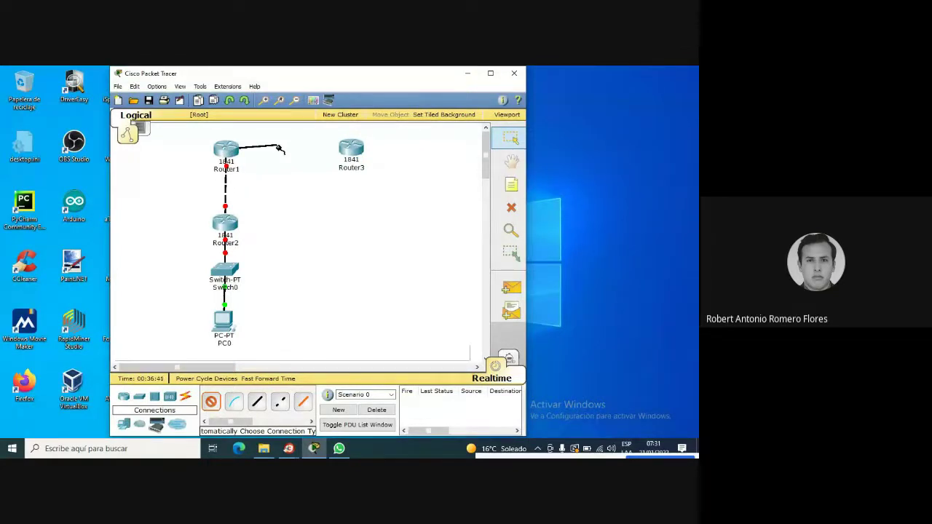
click(351, 149)
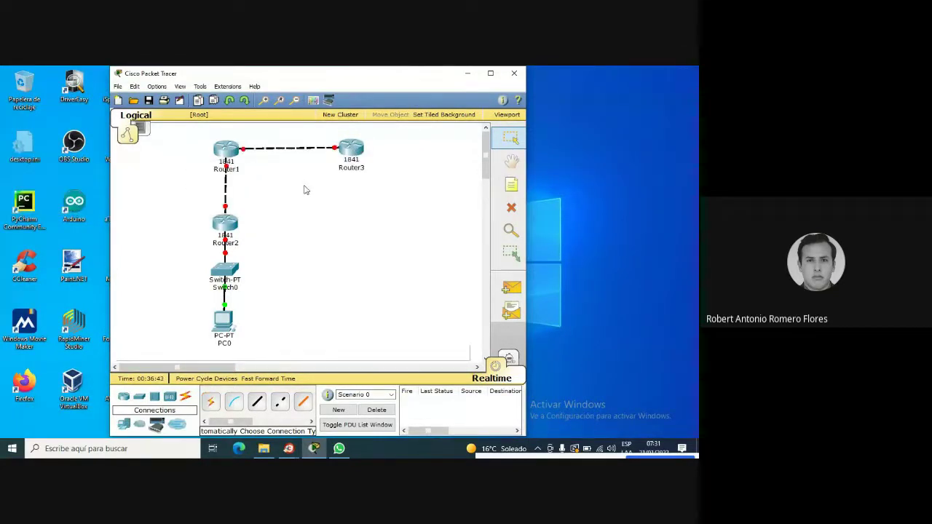
Step: Inspect Router1's physical modules, global settings and command line interface, and close its window
click(227, 149)
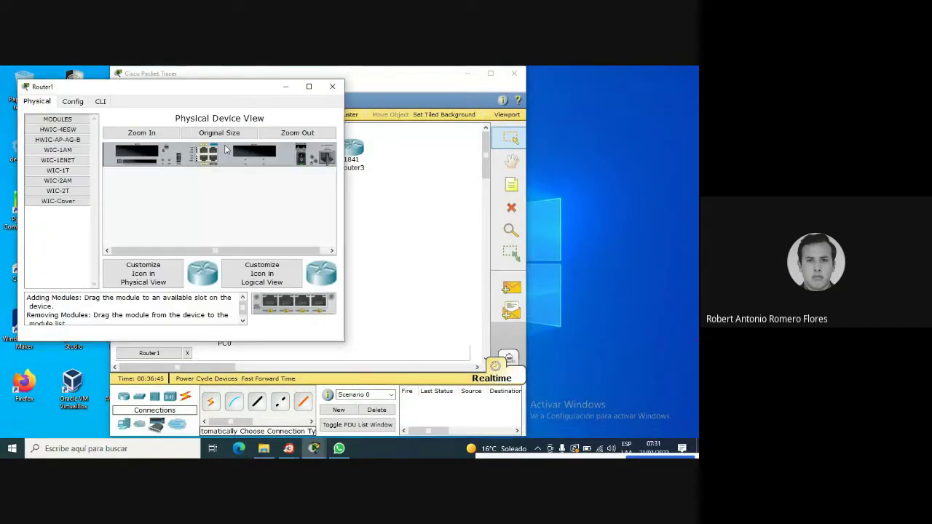
click(73, 102)
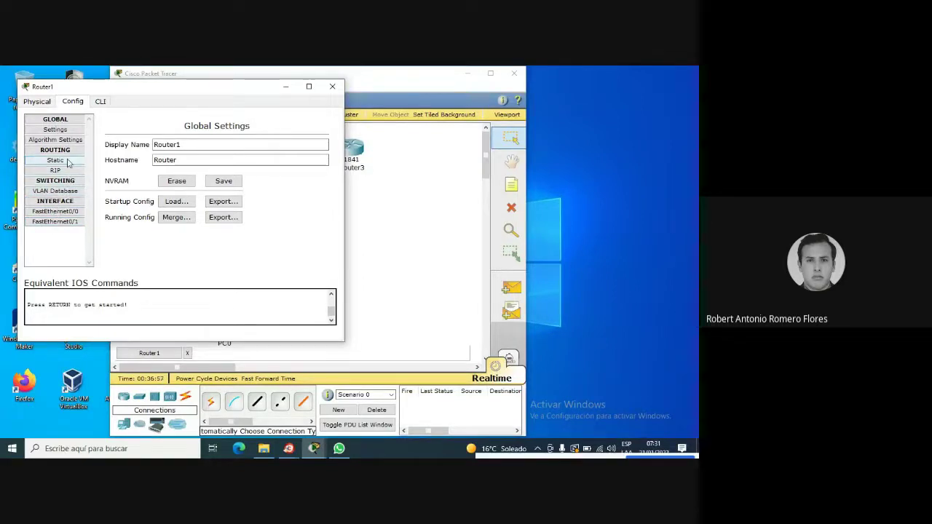
click(44, 101)
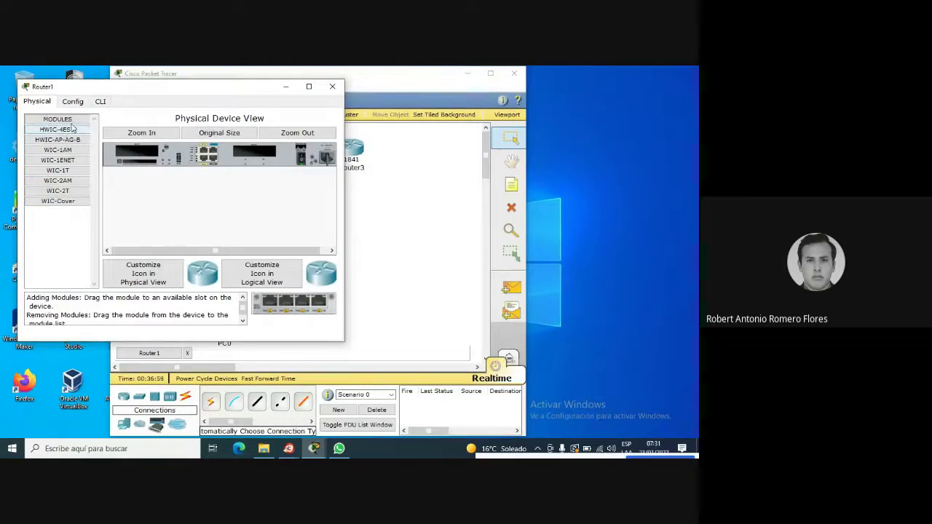
mouse_move(309, 252)
mouse_down()
mouse_move(316, 254)
mouse_move(309, 253)
mouse_up()
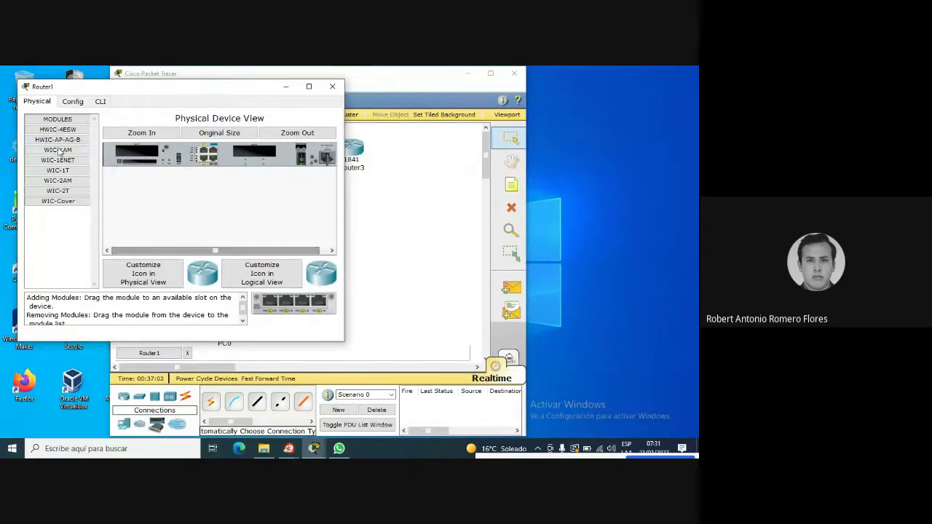
click(101, 102)
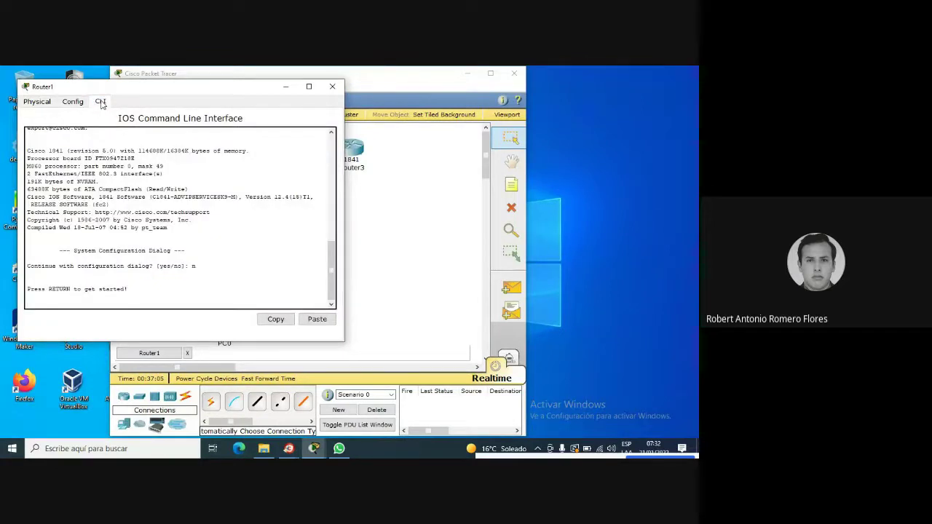
click(332, 86)
Step: Level Router3 with Router1 and space out Router2, Switch0 and PC0 evenly in the column beneath Router1
drag(359, 148, 358, 151)
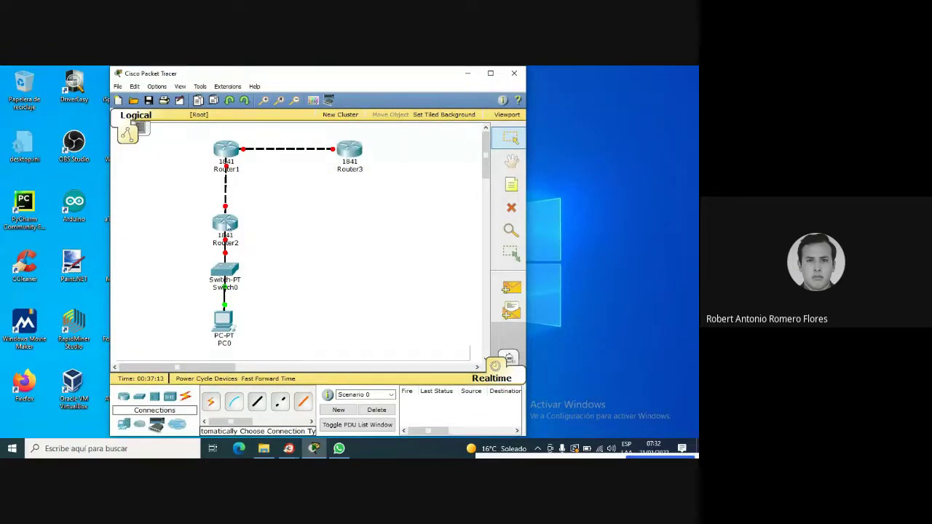
mouse_move(227, 226)
mouse_down()
mouse_move(233, 237)
mouse_move(229, 219)
mouse_move(226, 238)
mouse_up()
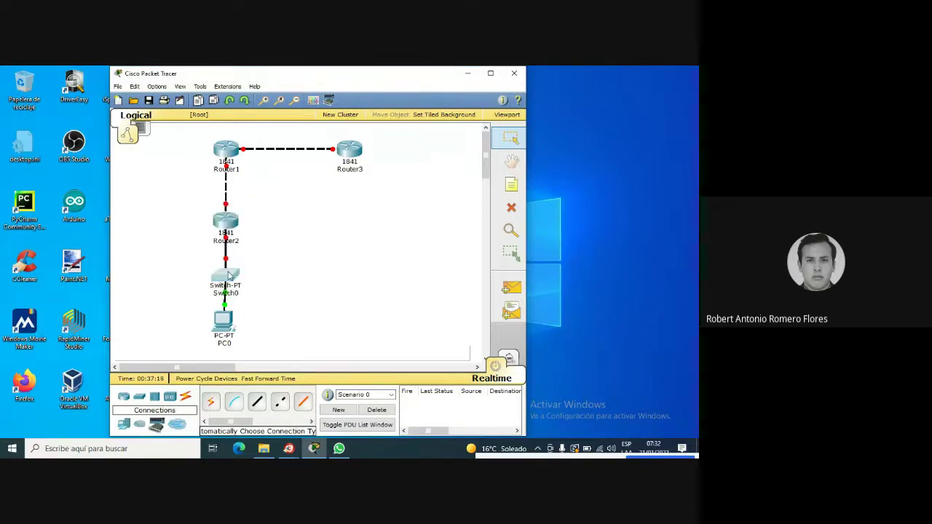
drag(225, 273, 219, 331)
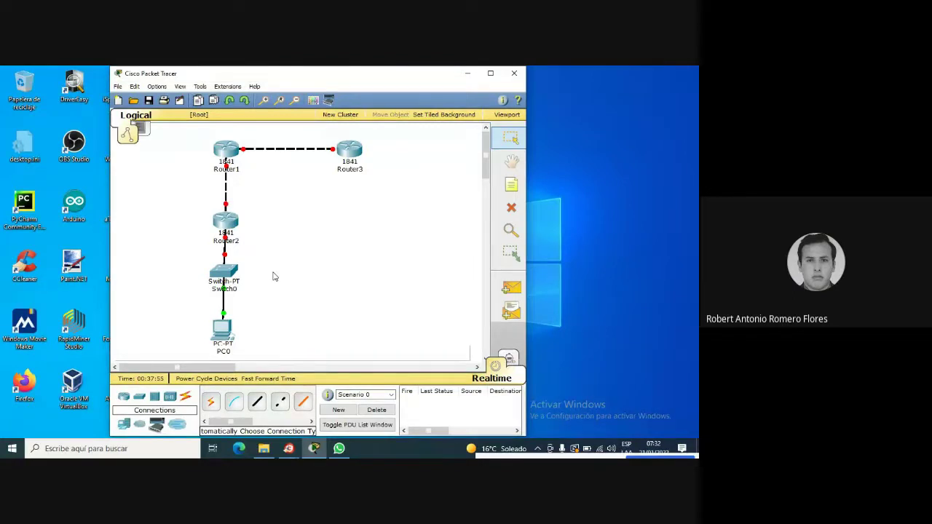
Step: Review Router2's global settings and PC0's device window, closing both without edits
click(226, 221)
click(112, 141)
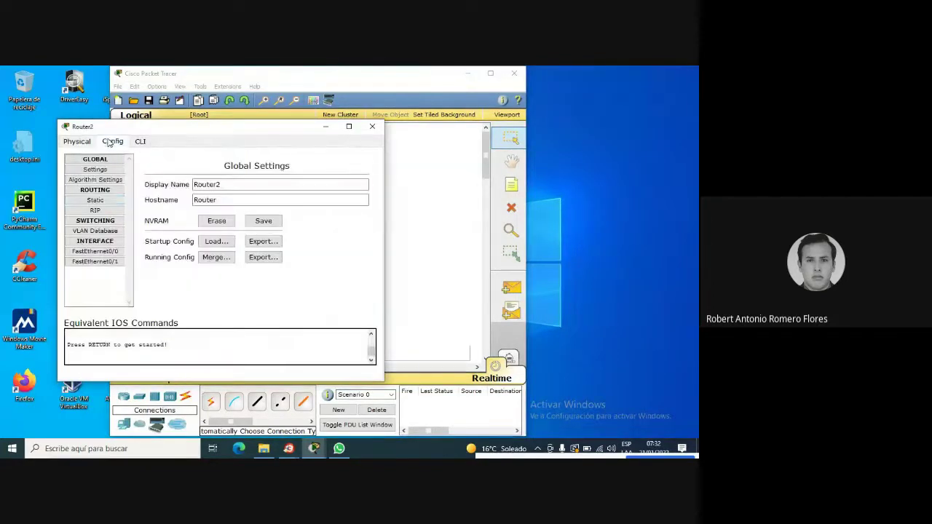
click(373, 126)
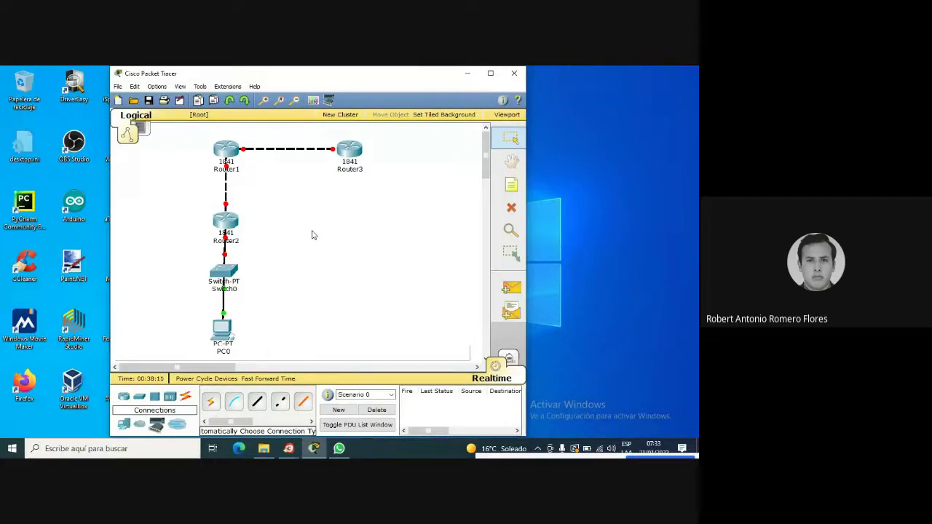
click(223, 330)
click(332, 86)
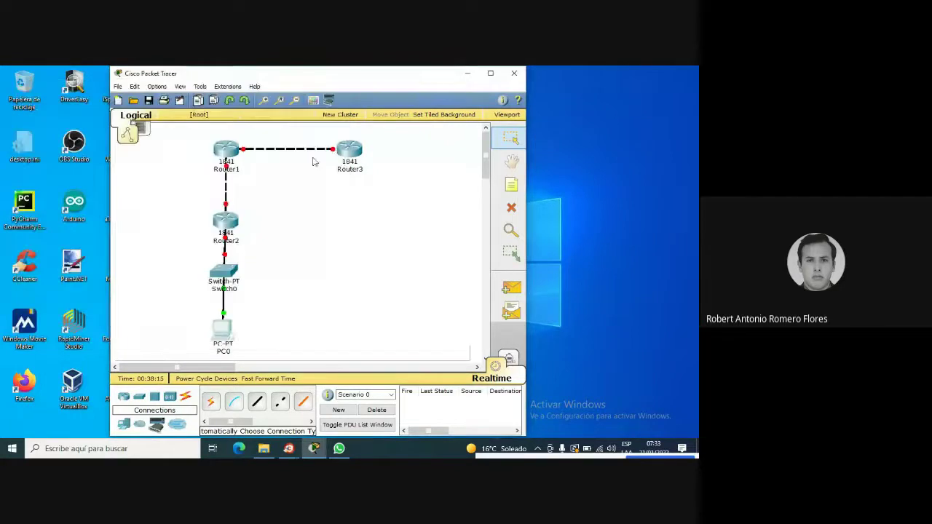
Step: Open PC0's static IP configuration, moving its device window up over the workspace
click(224, 328)
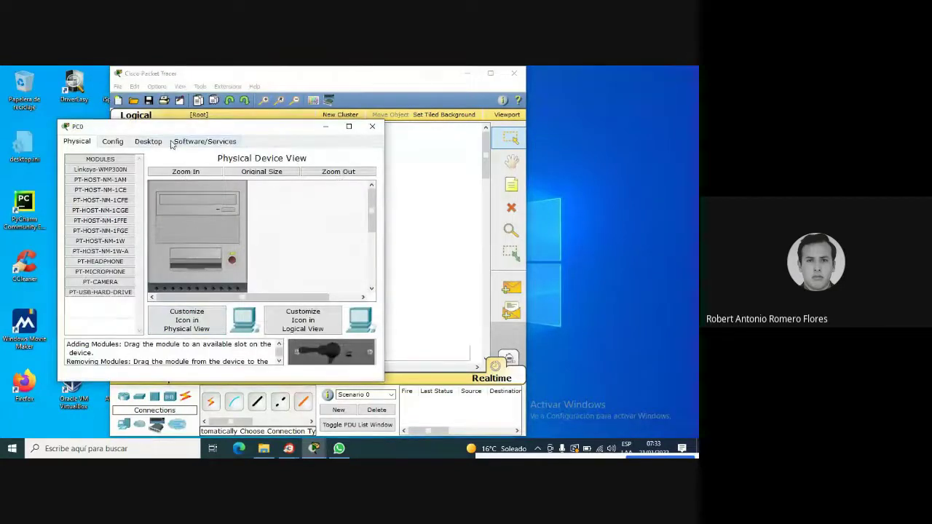
click(146, 142)
drag(195, 128, 316, 82)
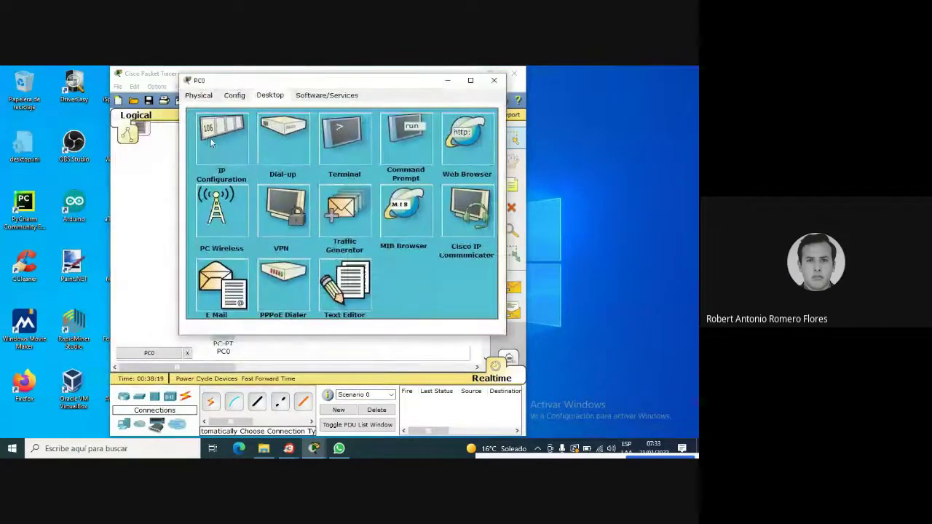
click(220, 146)
click(295, 191)
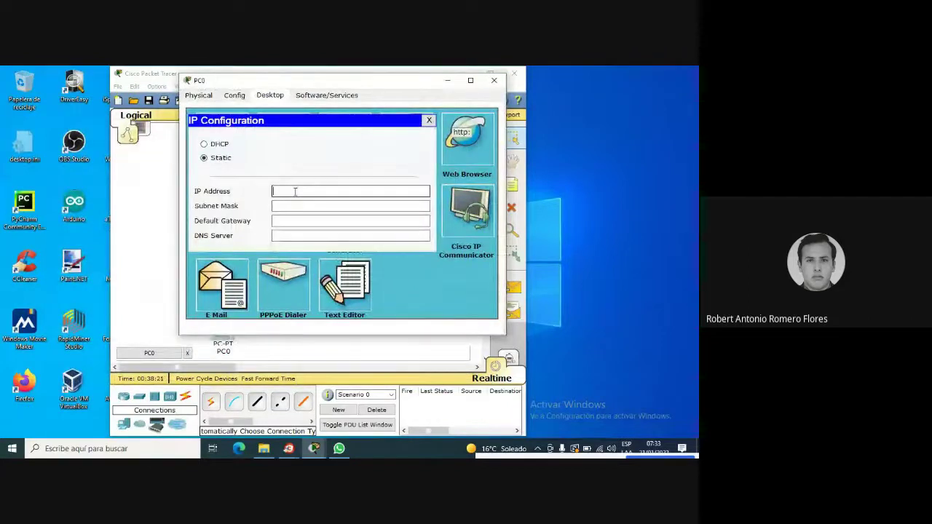
Step: Try to assign the IP address 192.168.1.0 to PC0
text(192.168.1)
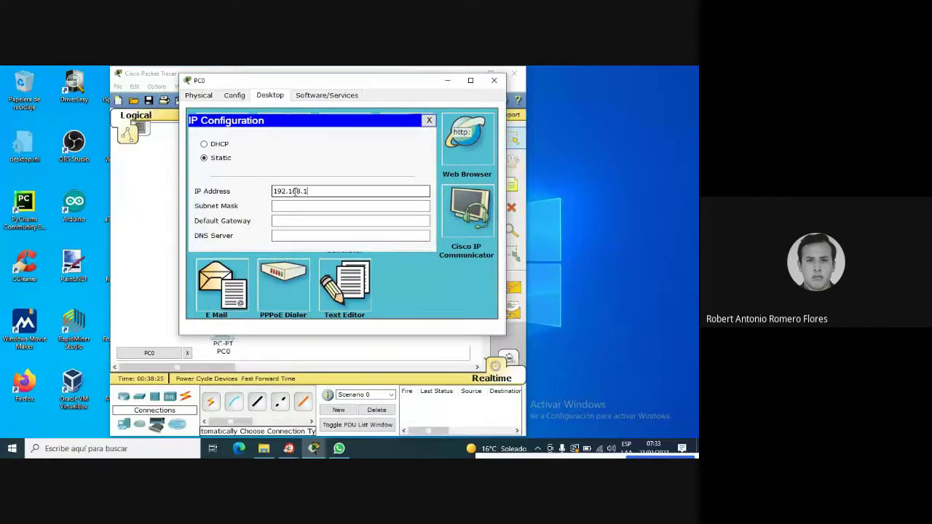
text(.0)
click(303, 207)
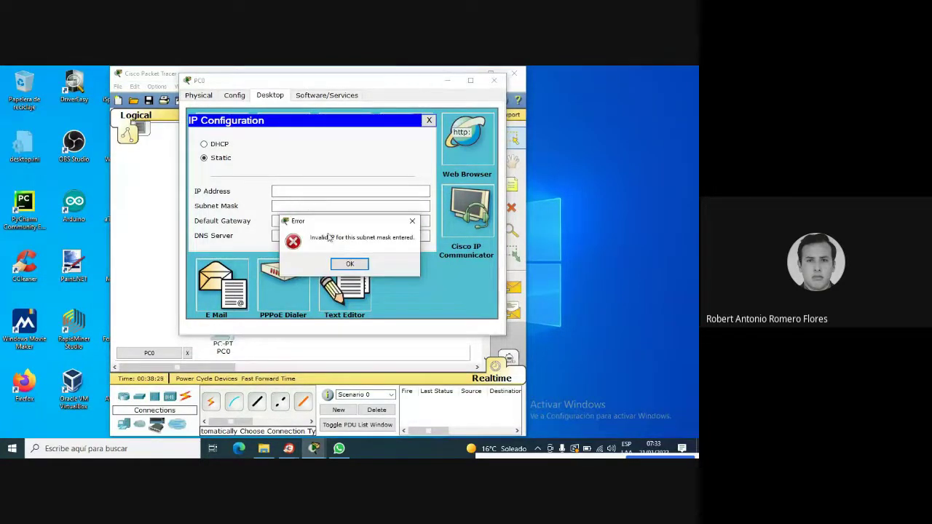
click(357, 265)
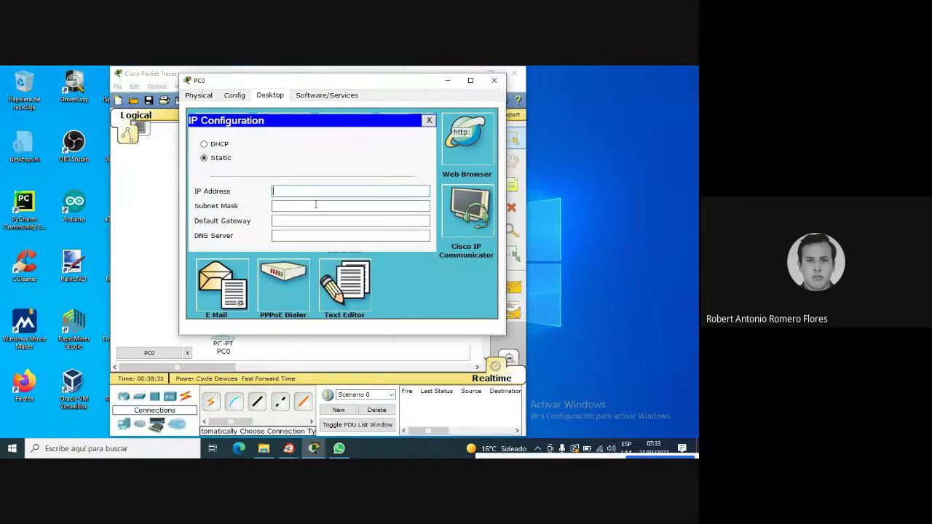
text(192.168.1.0)
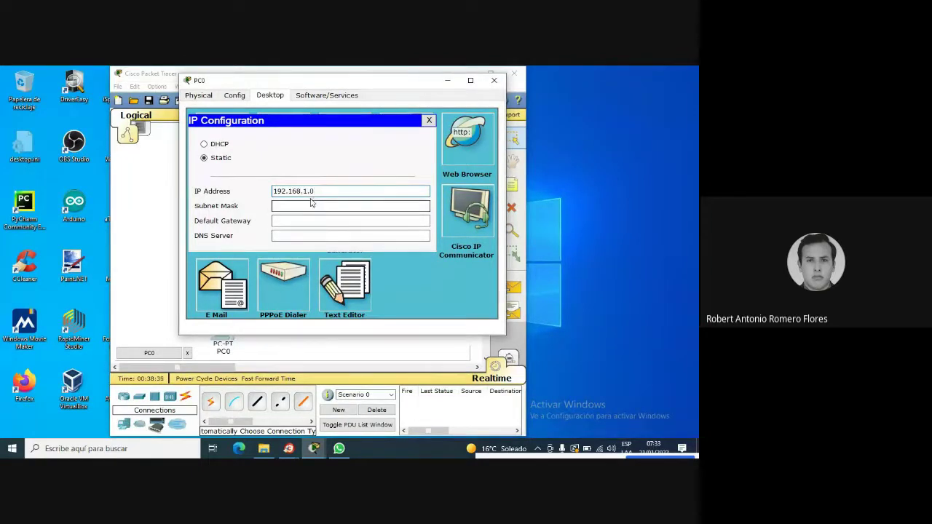
click(313, 203)
click(347, 268)
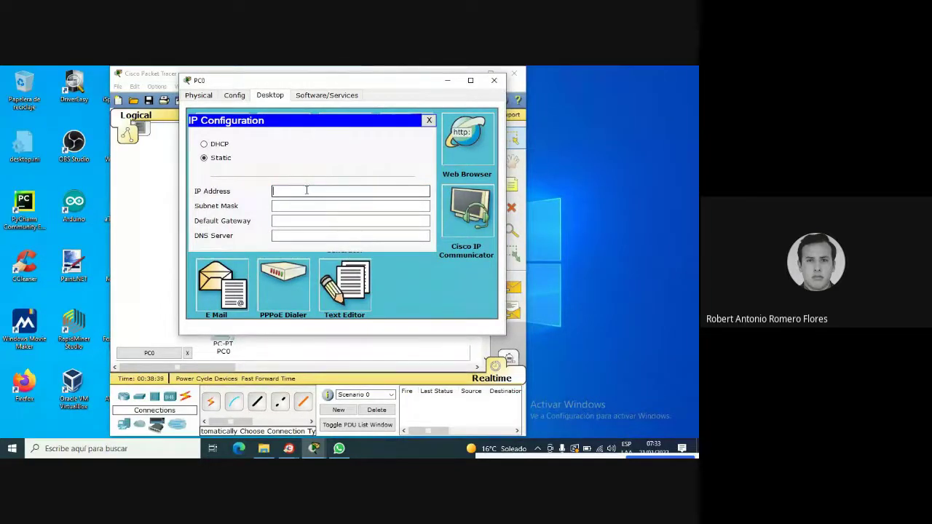
Step: Assign PC0 the IP address 192.168.1.10, subnet mask 255.255.255.0 and default gateway 192.168.1.1, and close its device window
text(192.168.1.10)
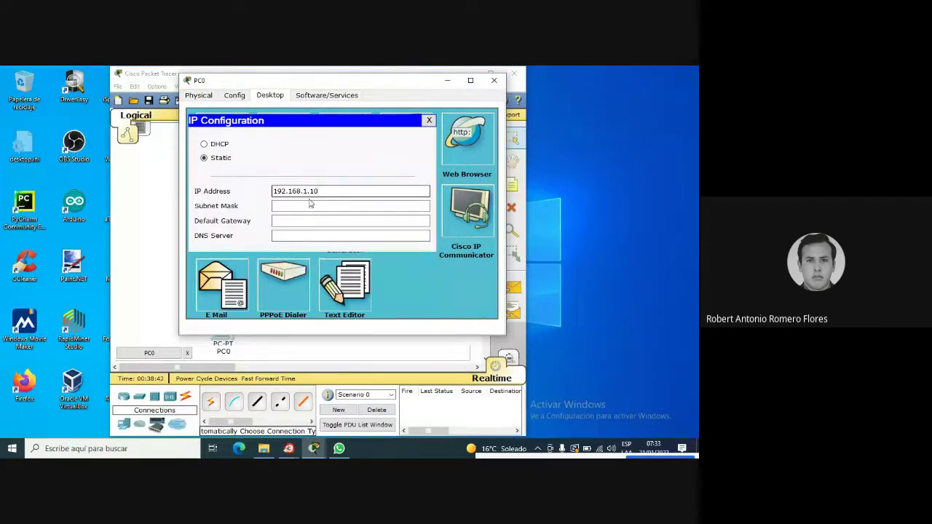
click(313, 206)
click(364, 221)
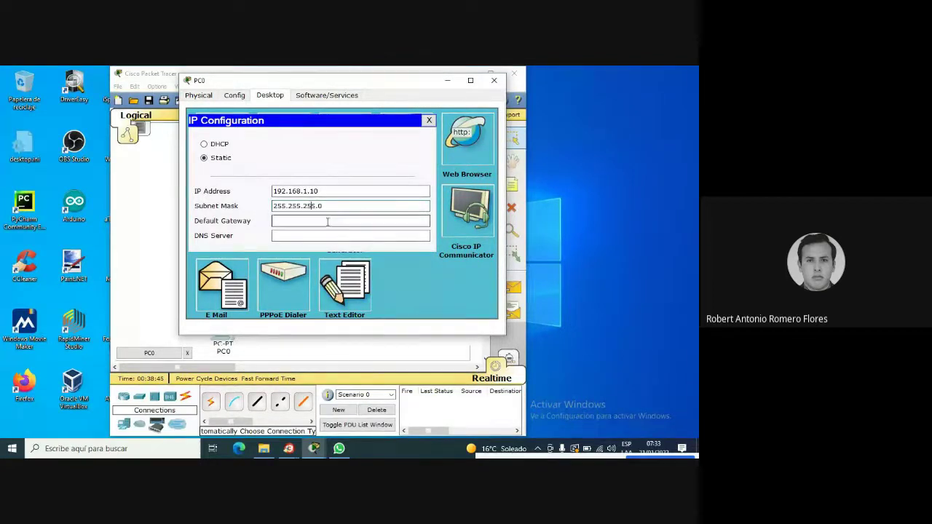
click(306, 236)
click(307, 222)
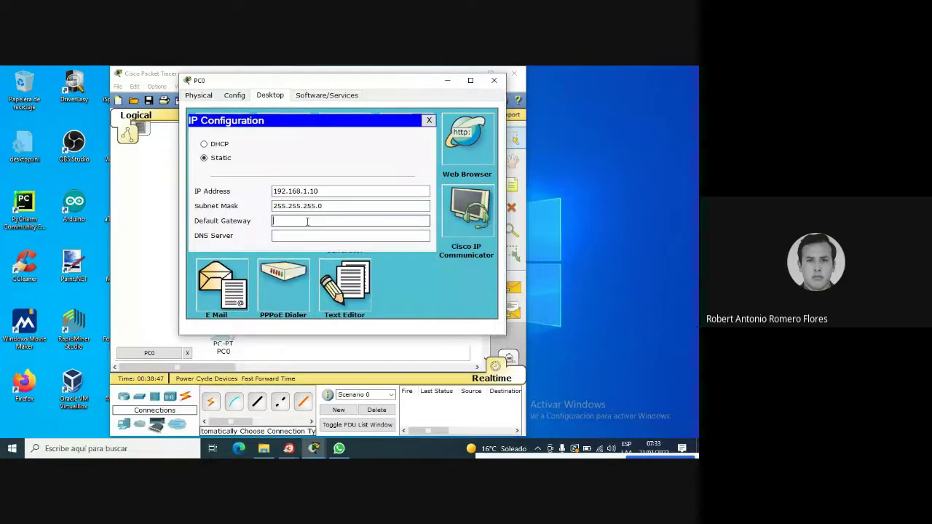
text(192.168.1.1)
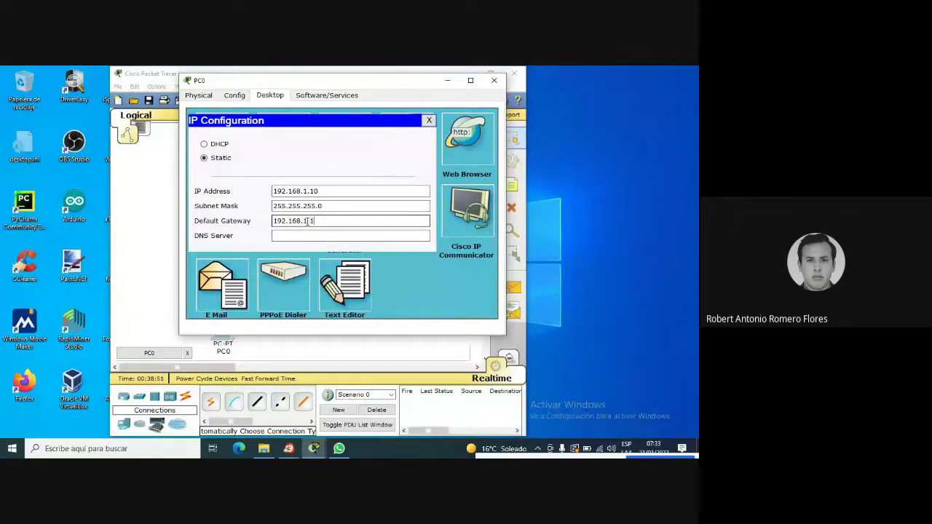
click(302, 236)
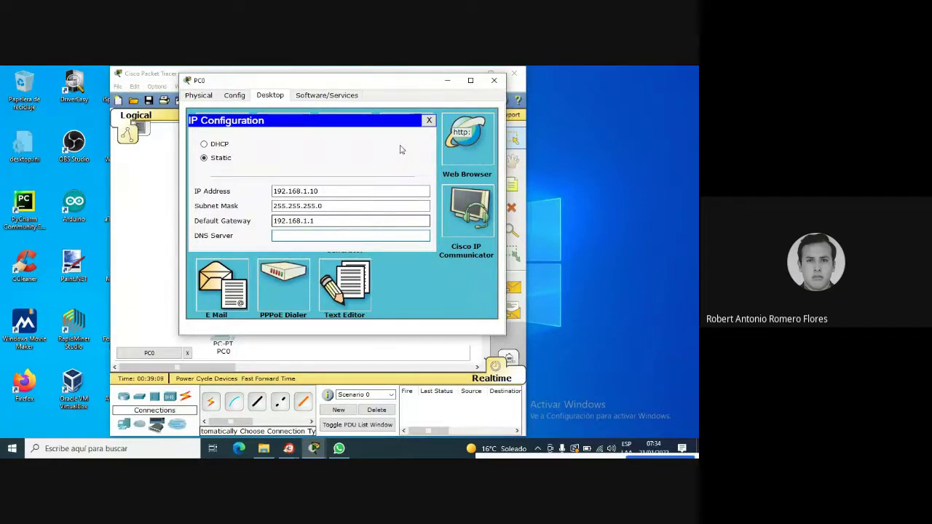
click(428, 120)
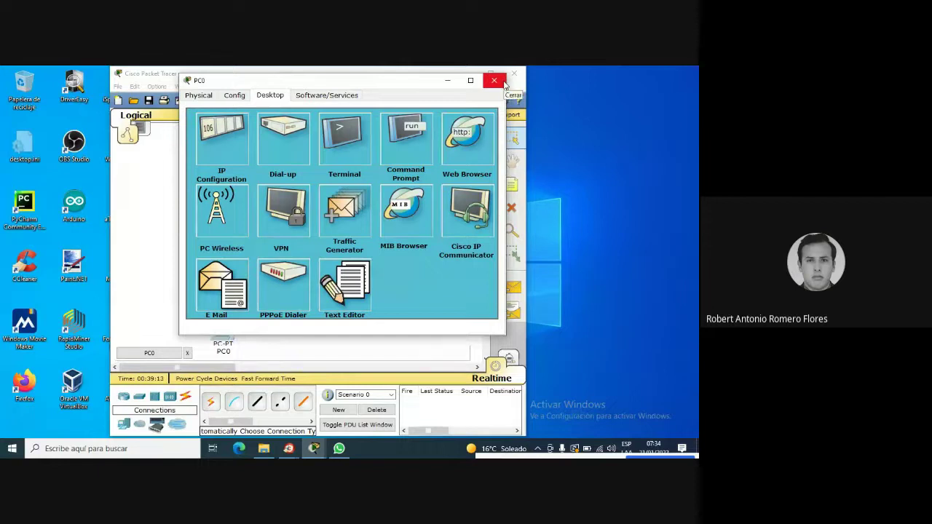
click(504, 83)
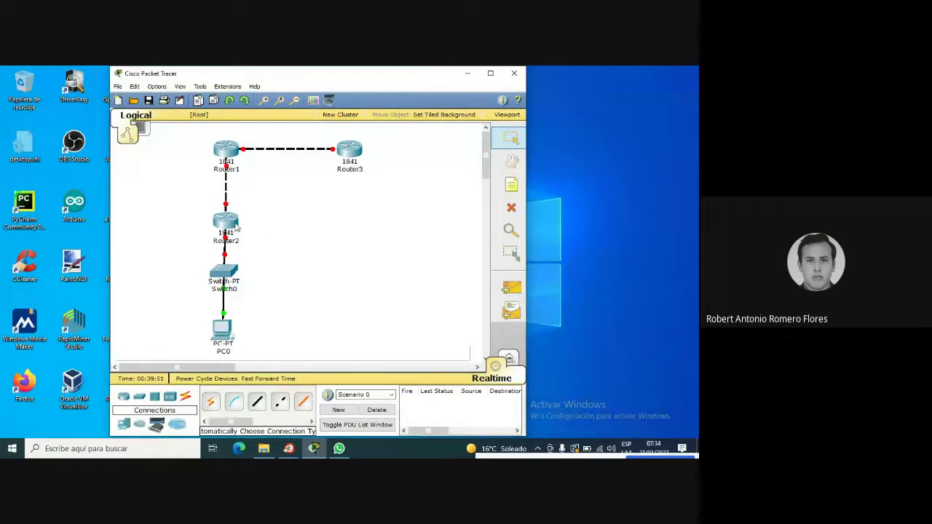
Step: Open Router1's command line interface and start a console session
mouse_move(235, 227)
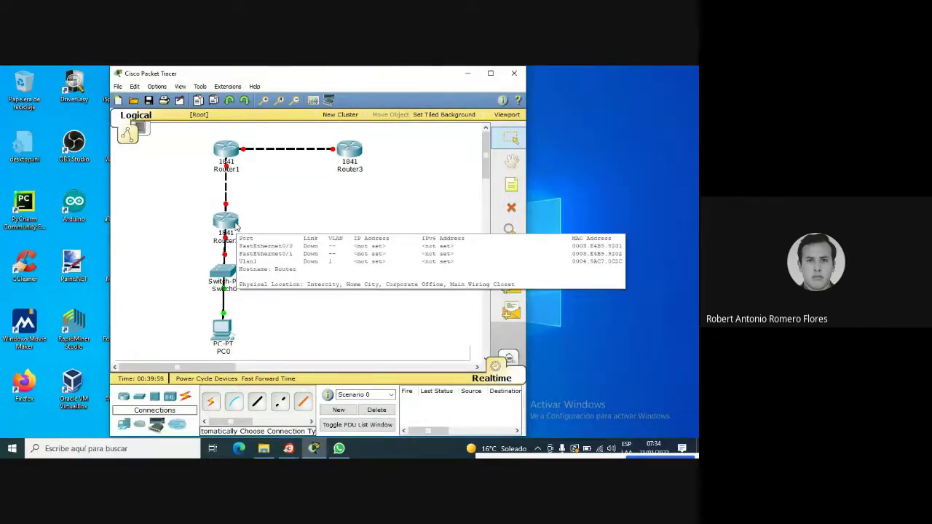
click(228, 147)
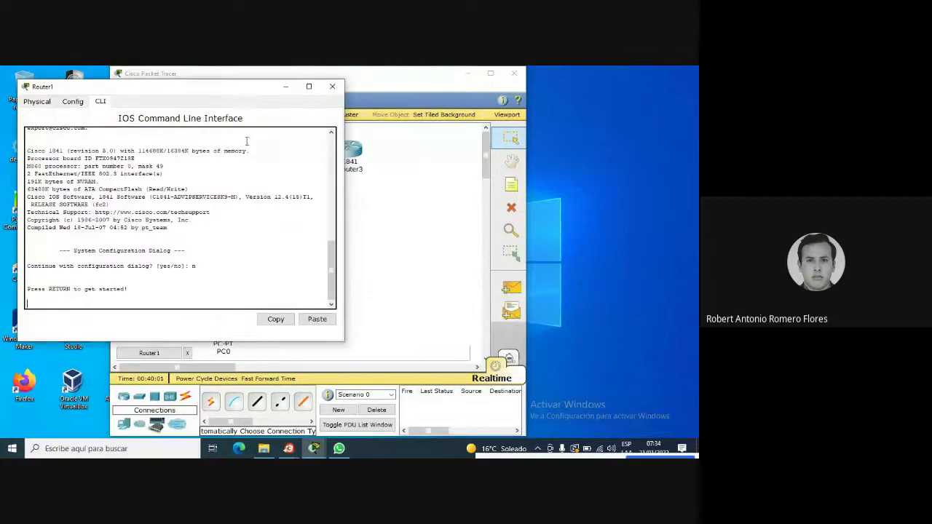
key(Return)
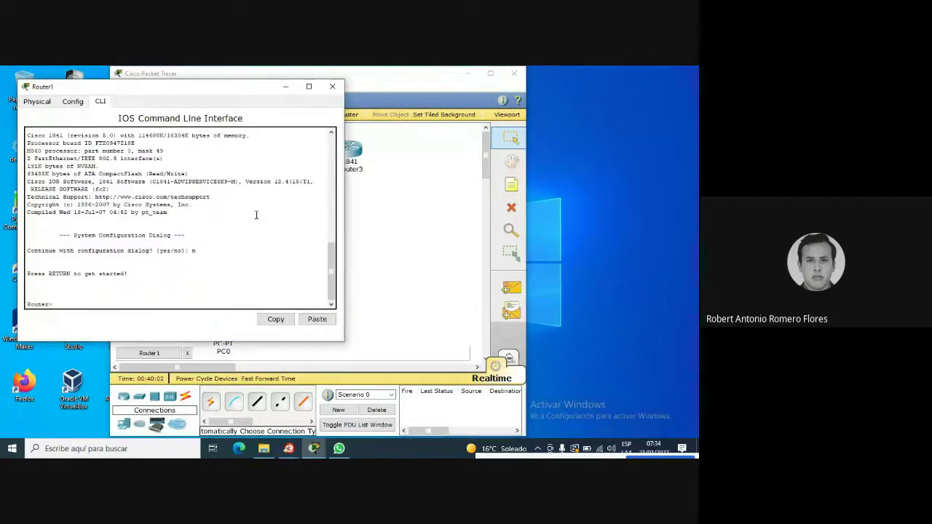
Step: Launch the Windows Magnifier (Lupa) and enlarge the screen to 200% around Router1's command line
click(162, 448)
text(luo)
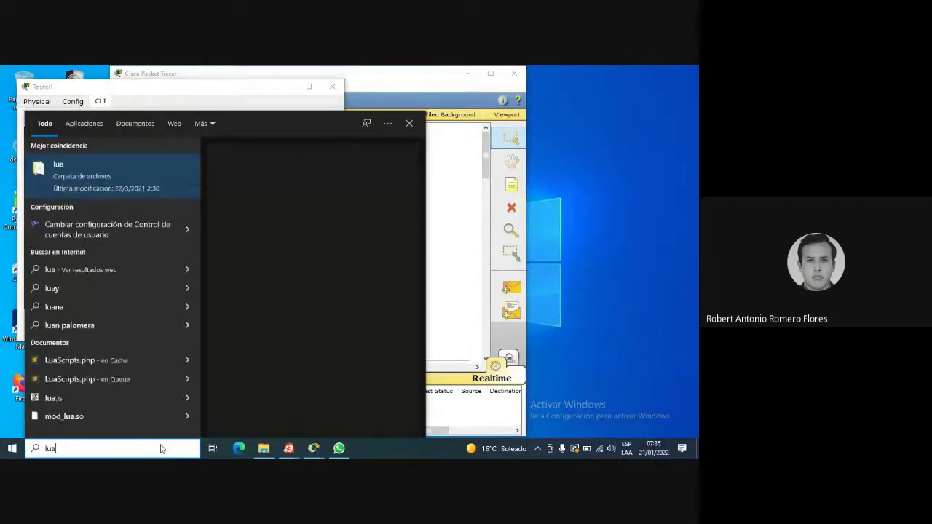
key(BackSpace)
text(p)
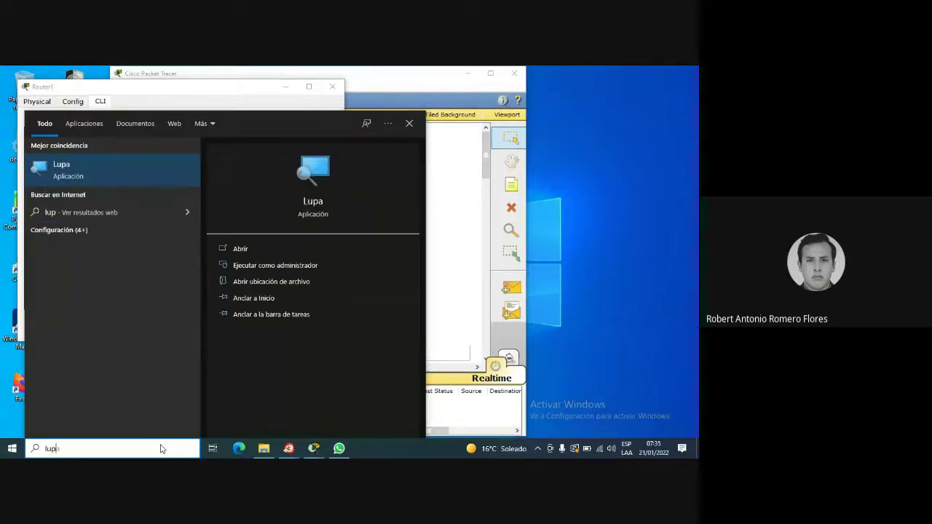
key(Return)
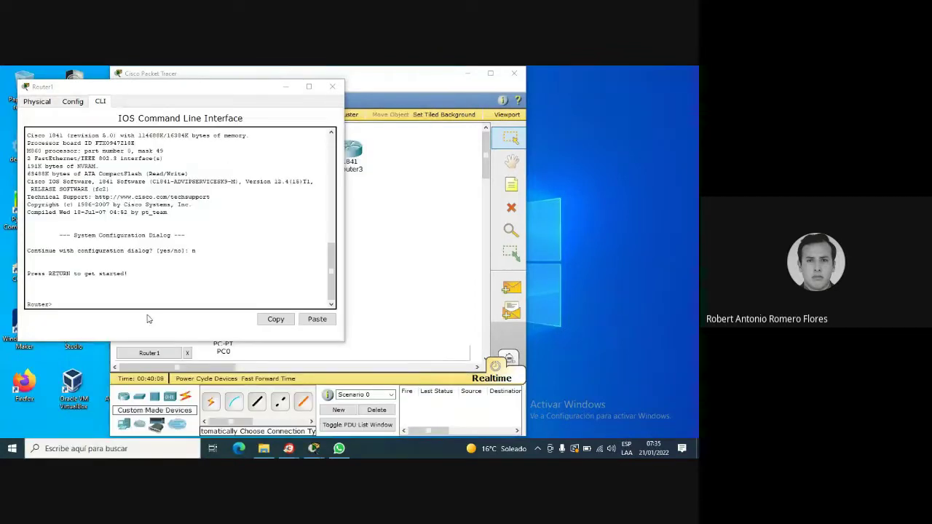
click(428, 188)
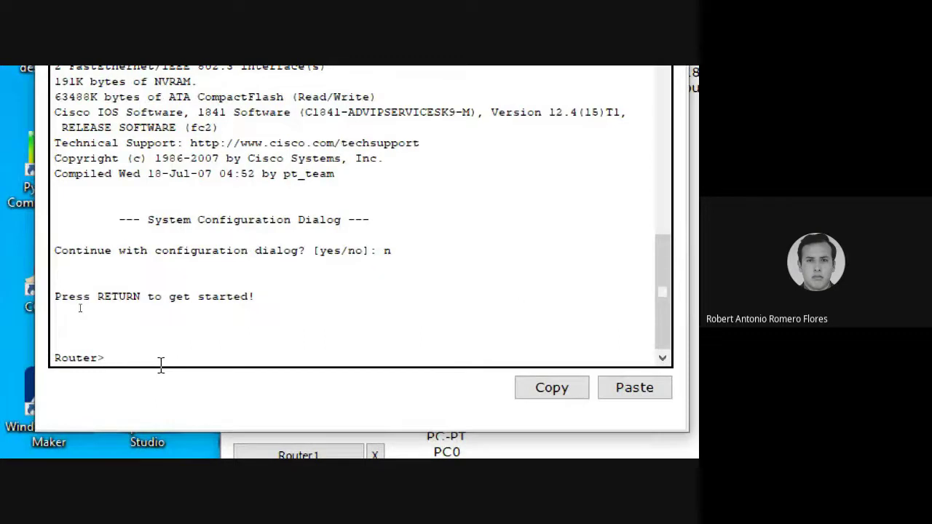
Step: Enter global configuration mode on Router1 and set its hostname to ISP1
text(enable)
key(Return)
text(config t)
key(Return)
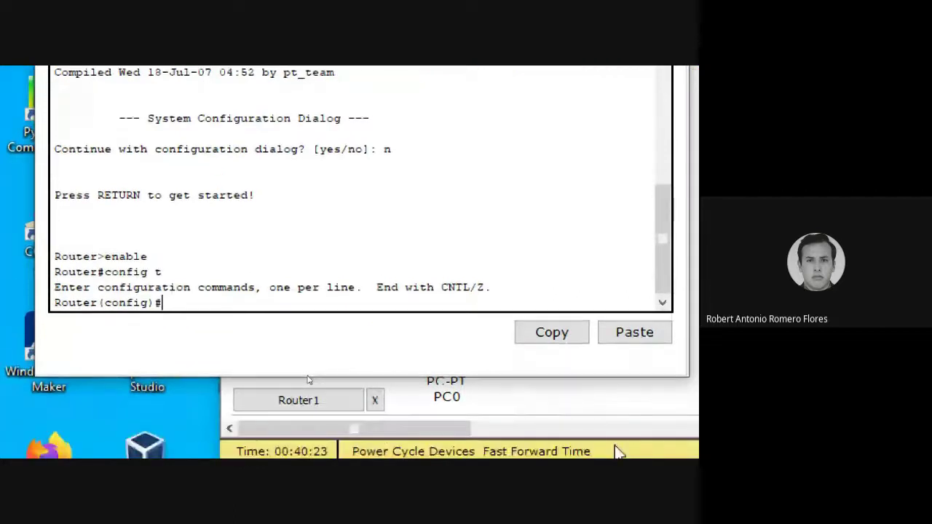
text(hostname )
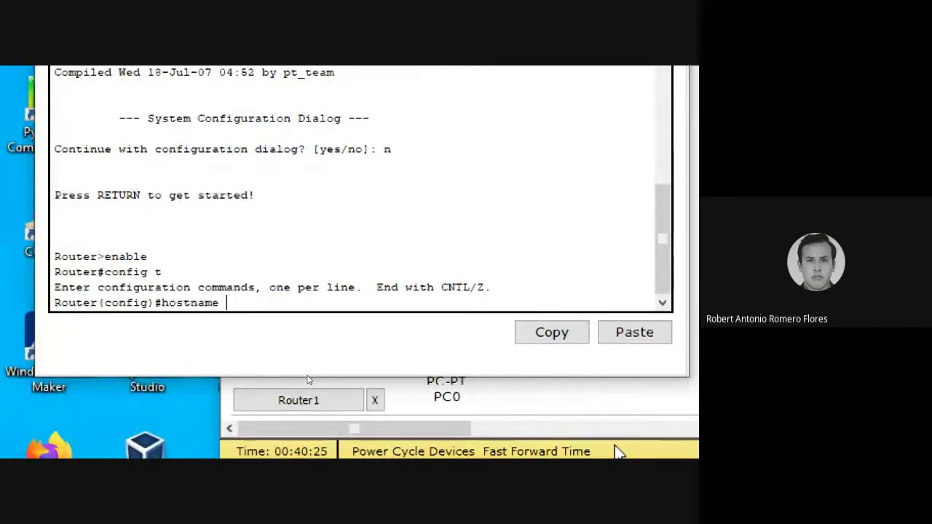
text(IP)
key(BackSpace)
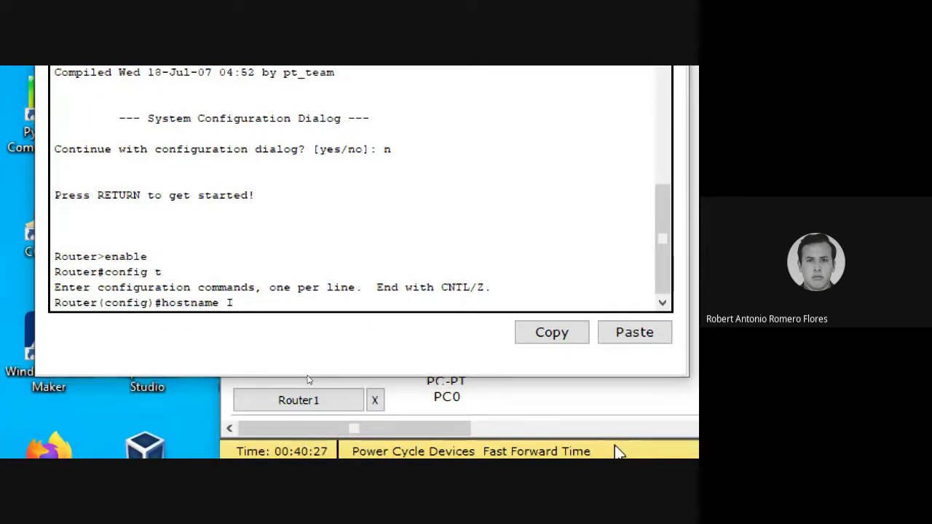
text(SP1)
key(Return)
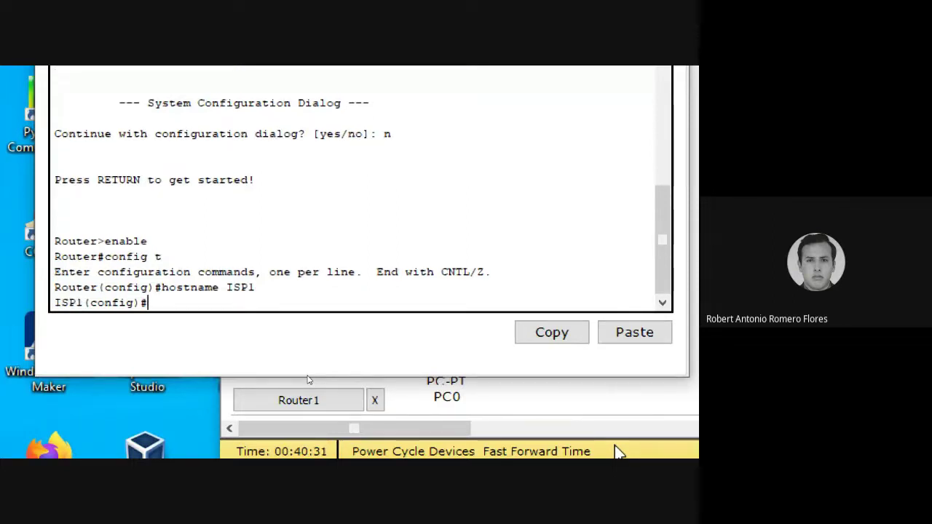
Step: Create interface loopback0 on ISP1 and assign it the IP address 192.168.100.1 with mask 255.255.255.0
text(INT )
text(int )
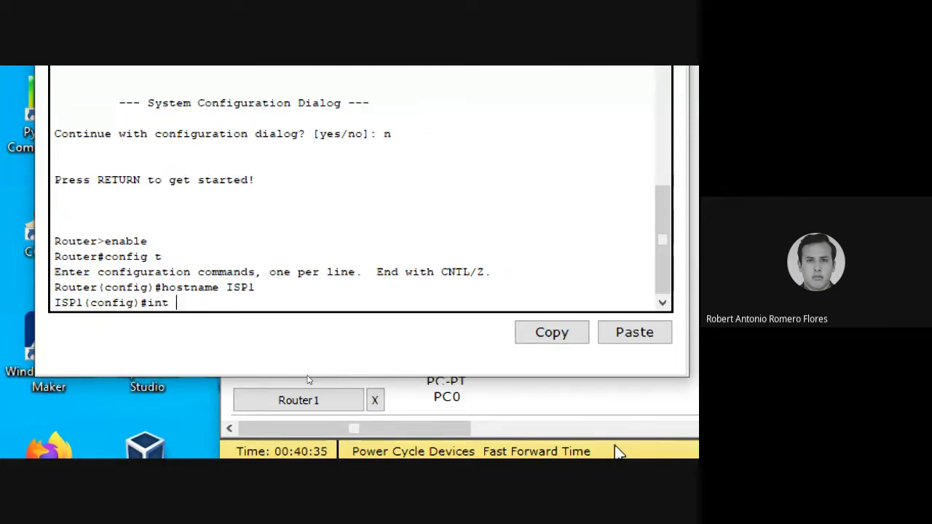
text(loopb)
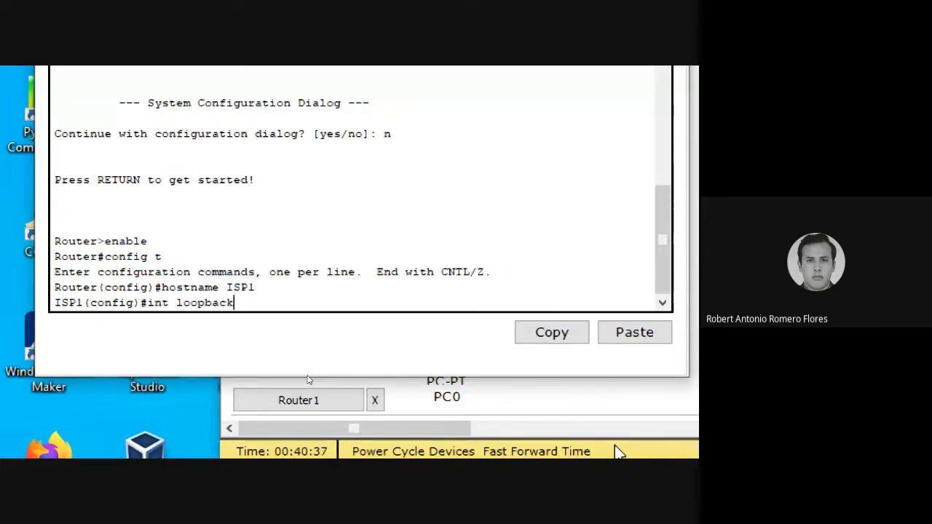
text(ack0)
key(Return)
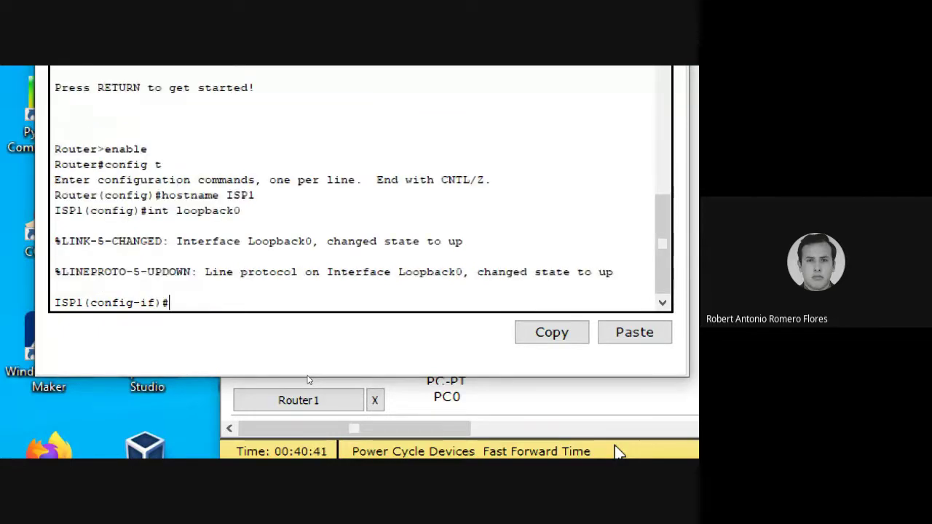
text(ip address)
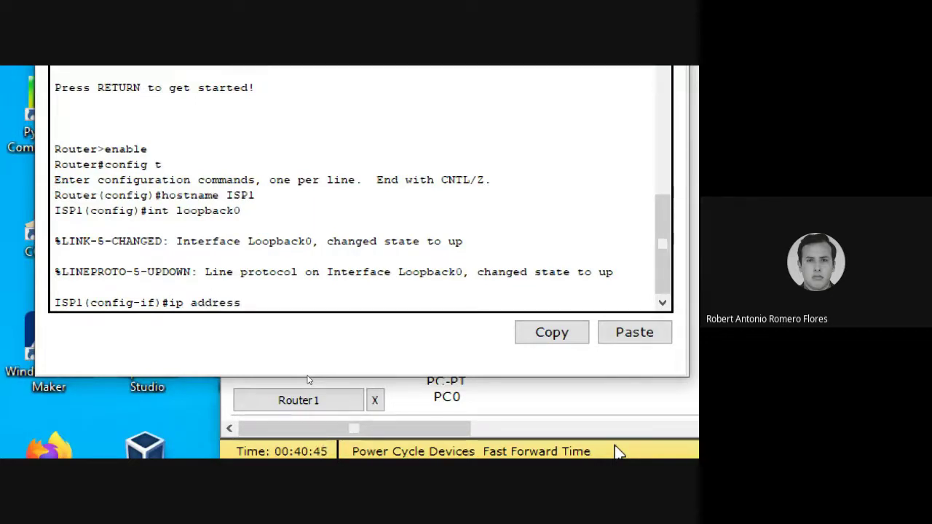
text( 192.168.100.1)
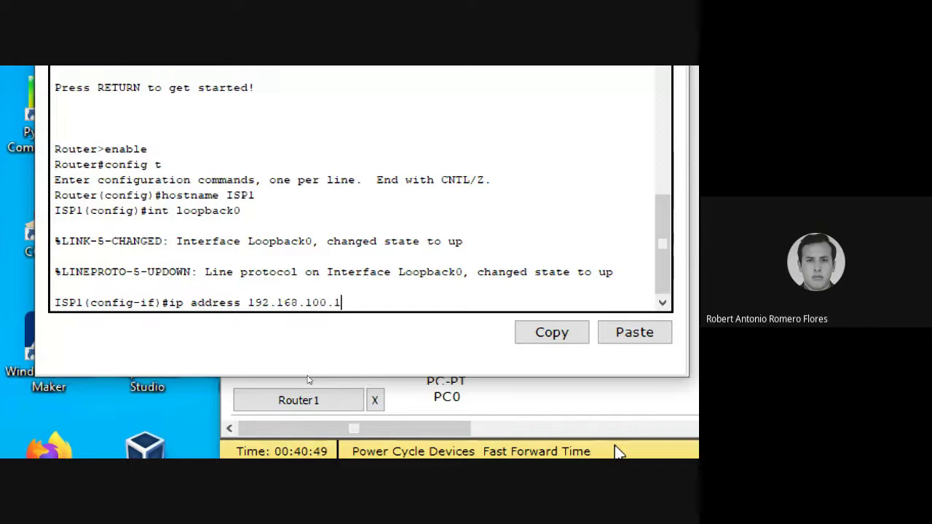
text(  255.2)
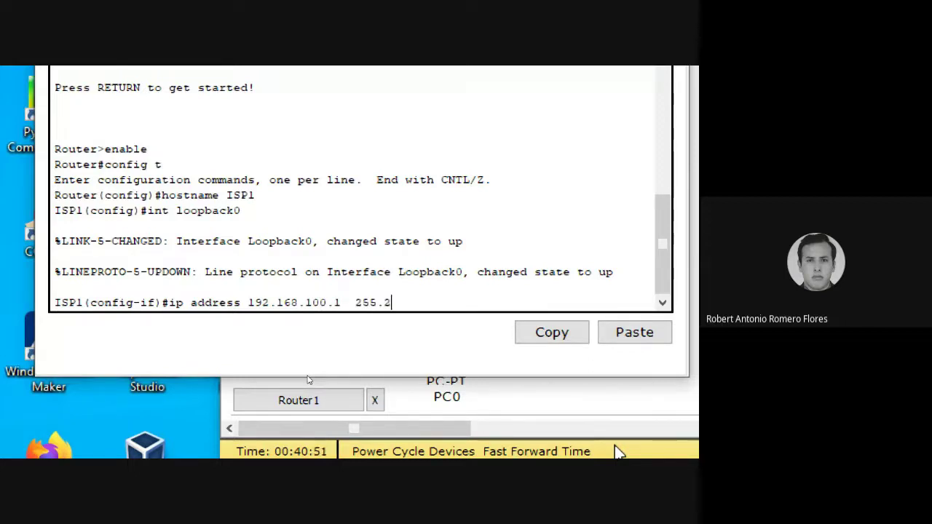
text(55.255)
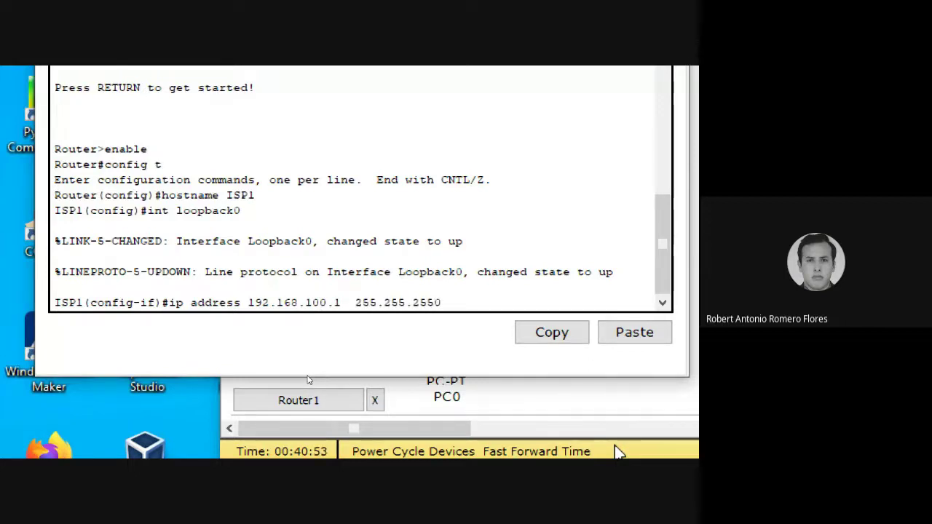
text(.0)
key(Return)
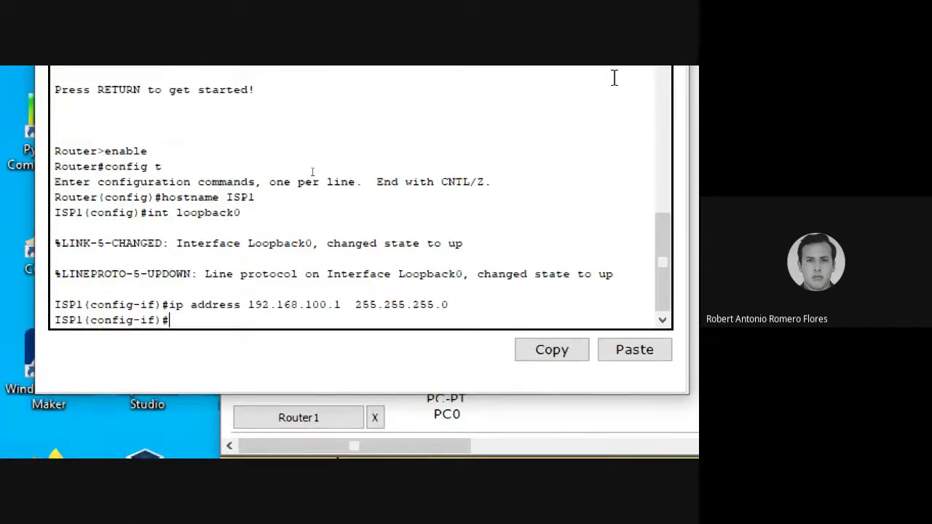
Step: Detach the cable between Router1 and Router2 and reconnect the two routers using the automatic connection type
click(521, 107)
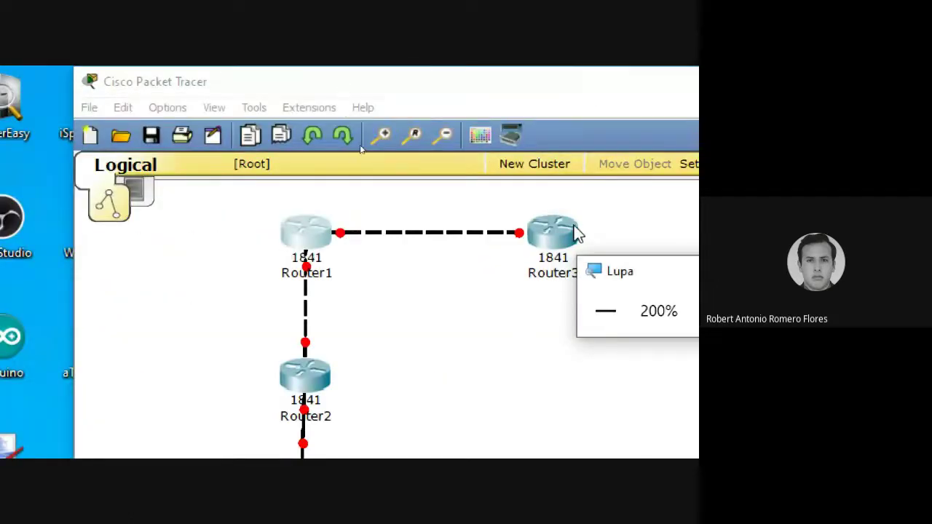
drag(305, 278, 335, 281)
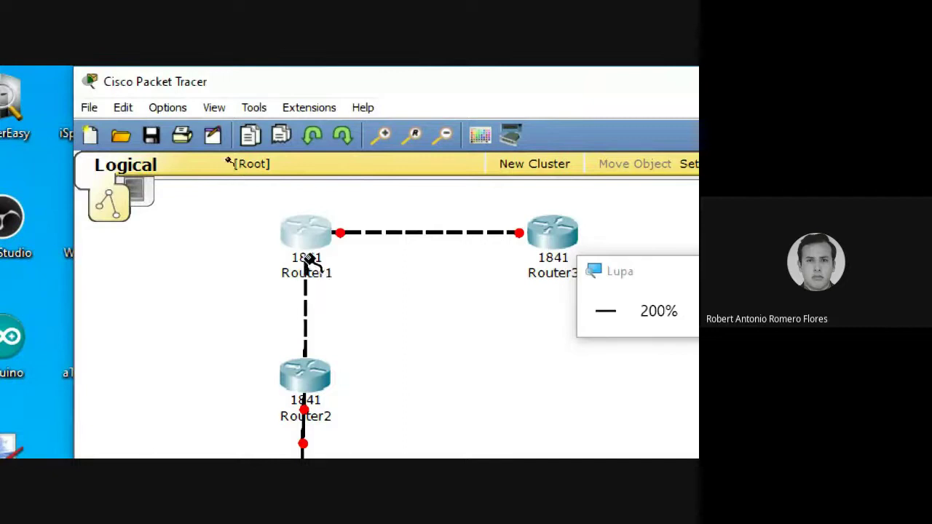
click(305, 234)
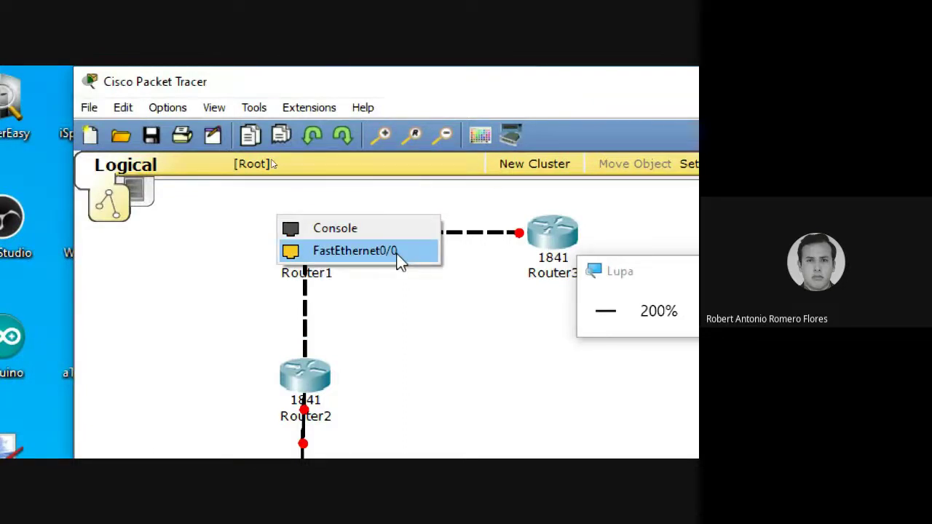
click(320, 228)
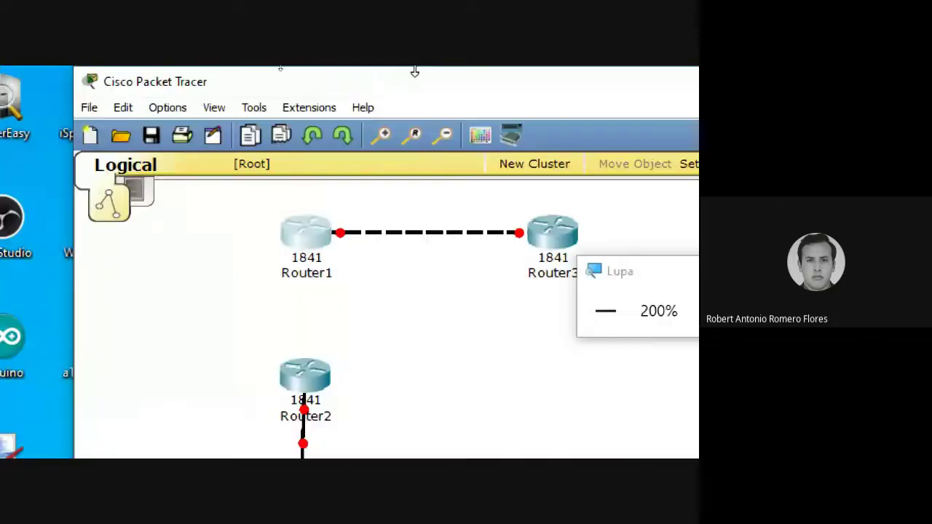
click(306, 375)
click(313, 229)
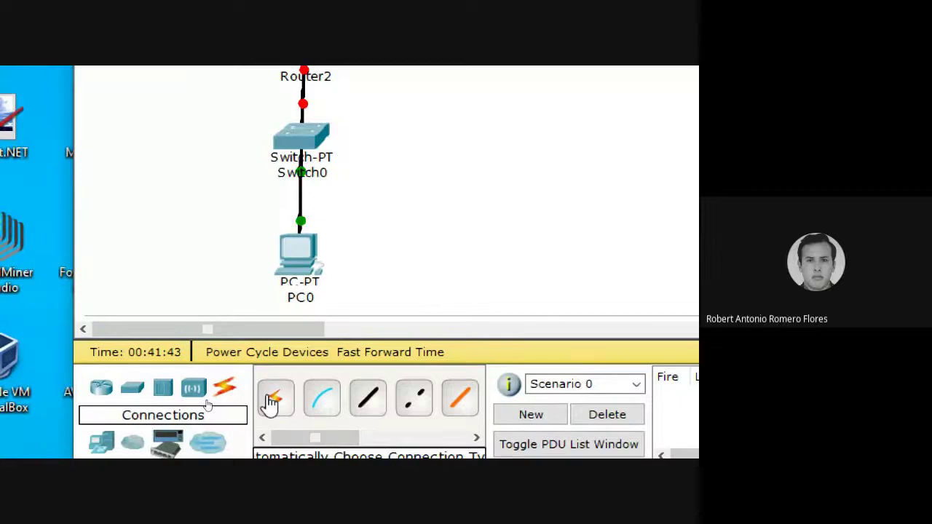
drag(335, 441, 441, 438)
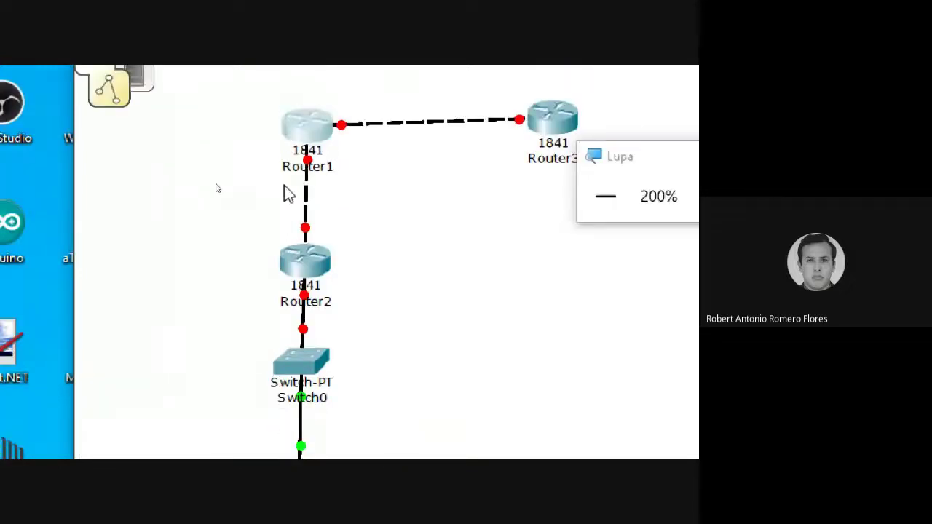
Step: Move Router1 level with Router3 and cancel the request to delete the selected item
drag(396, 177, 315, 118)
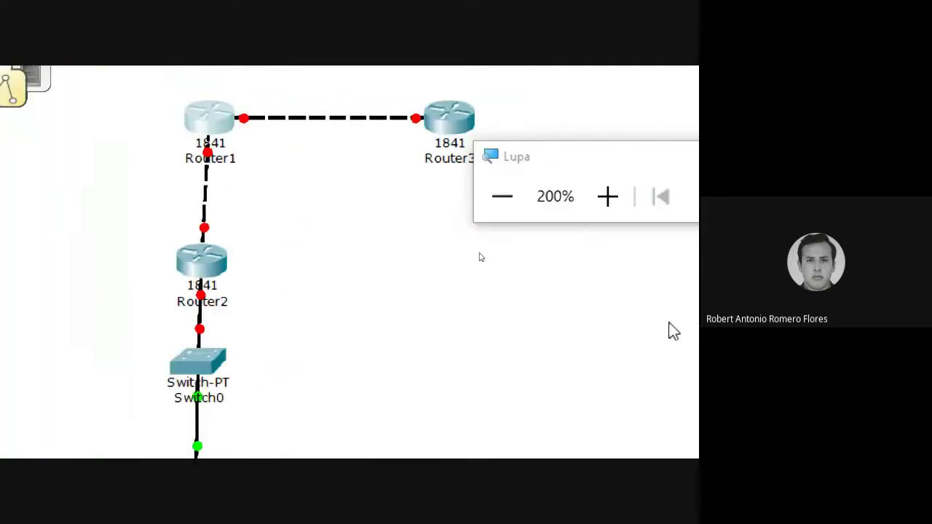
click(546, 237)
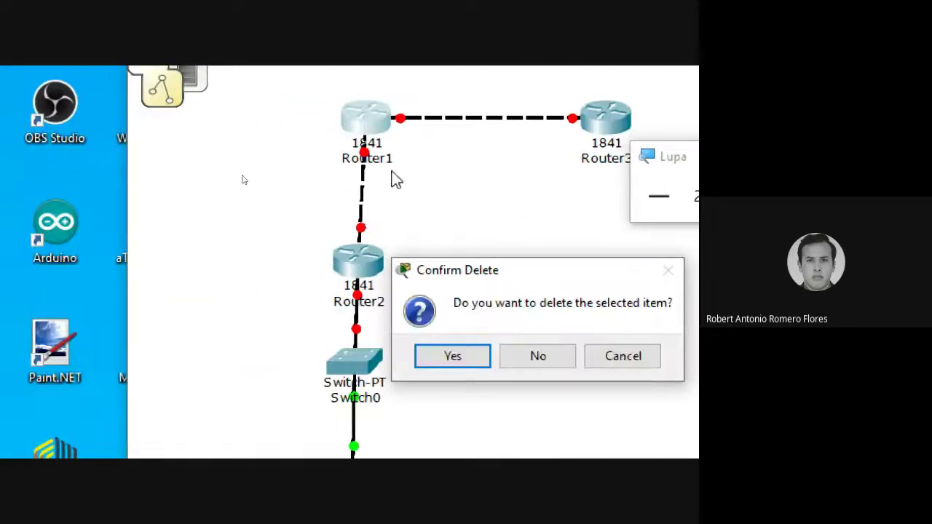
click(623, 362)
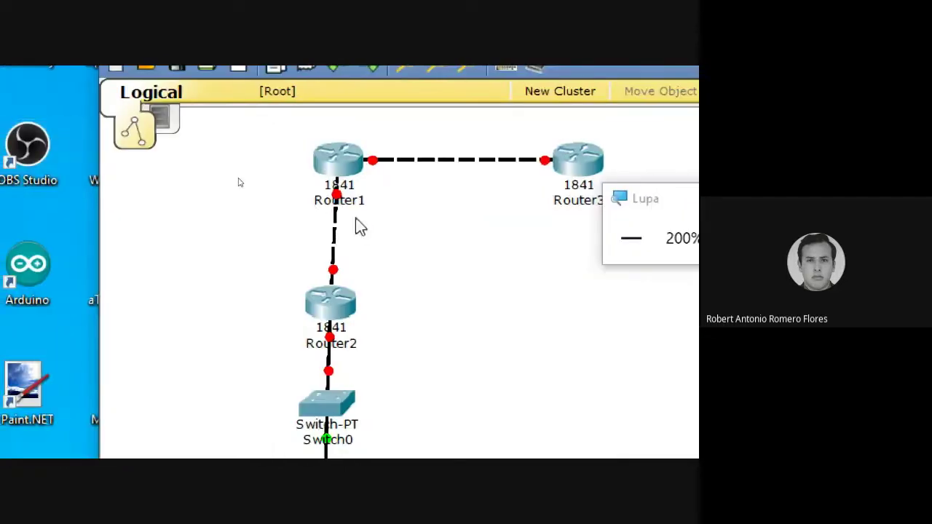
Step: Remove the cable between Router1 and Router2 and the cable between Router1 and Router3
drag(333, 275, 451, 266)
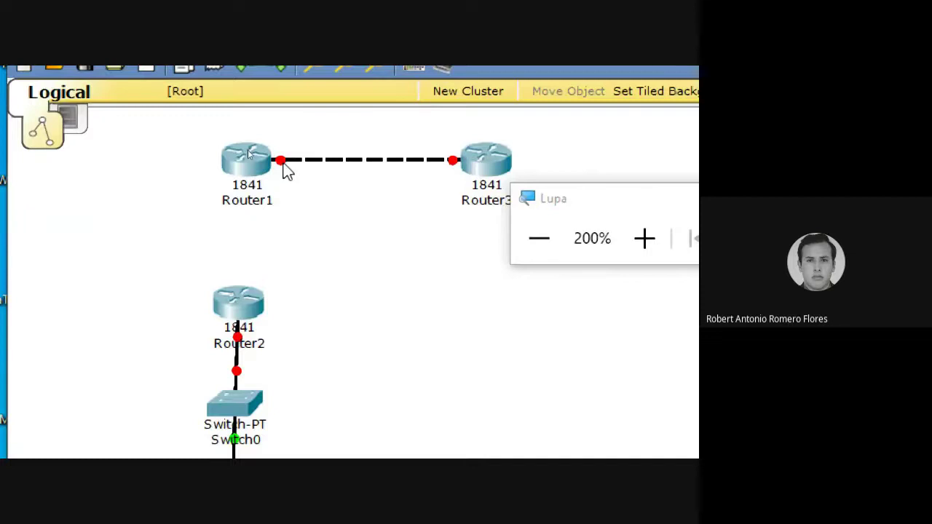
drag(283, 169, 415, 297)
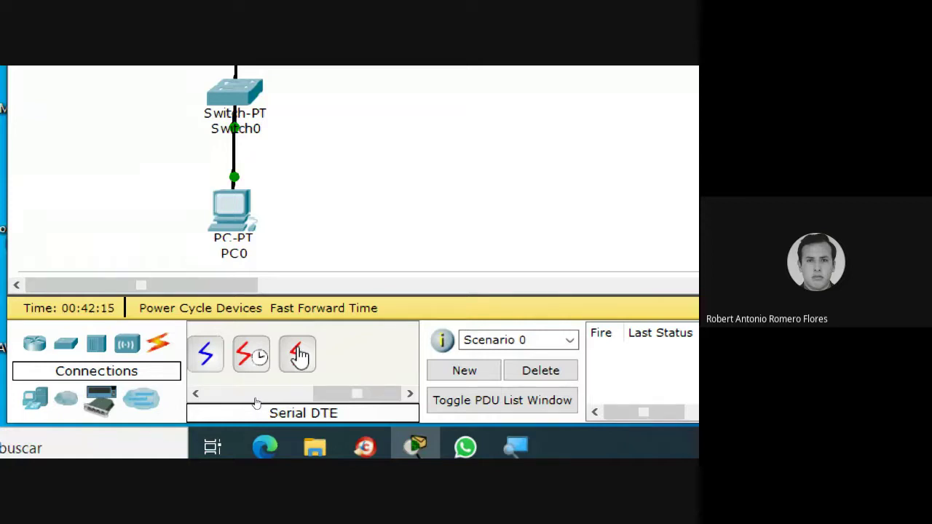
Step: Try to attach a Serial DCE cable and a Serial DTE cable to Router2's FastEthernet0/1 port
click(260, 357)
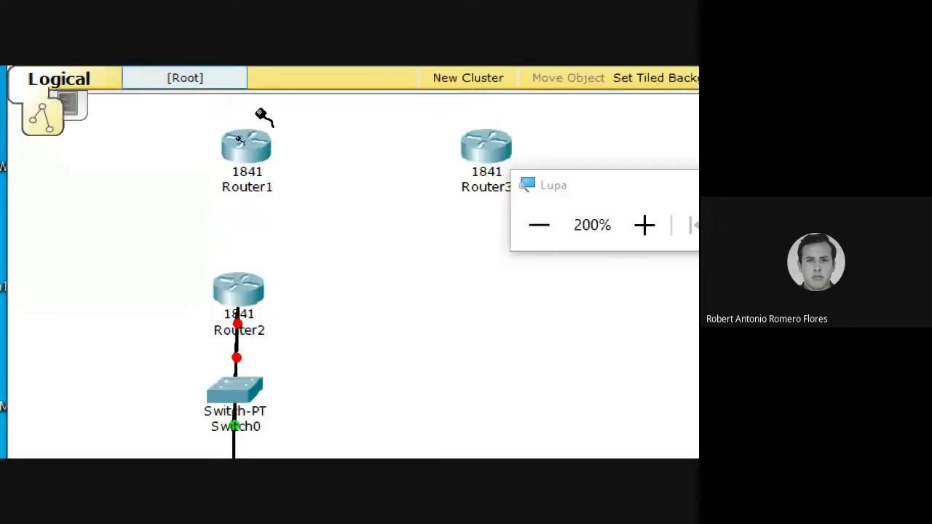
click(238, 290)
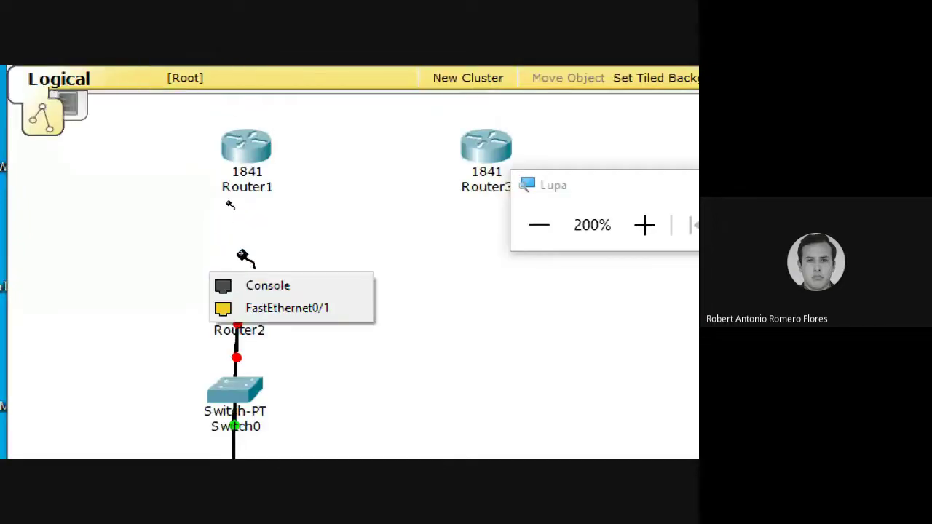
click(362, 307)
click(295, 348)
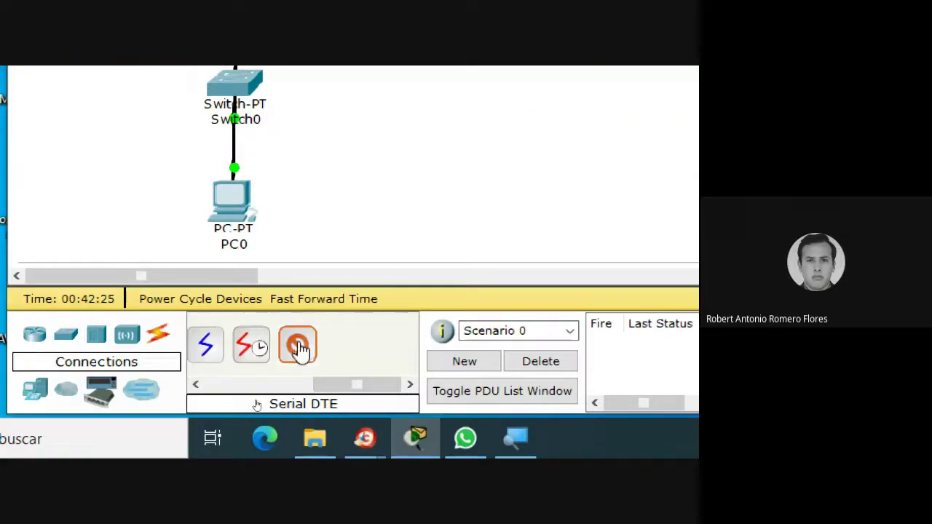
click(250, 180)
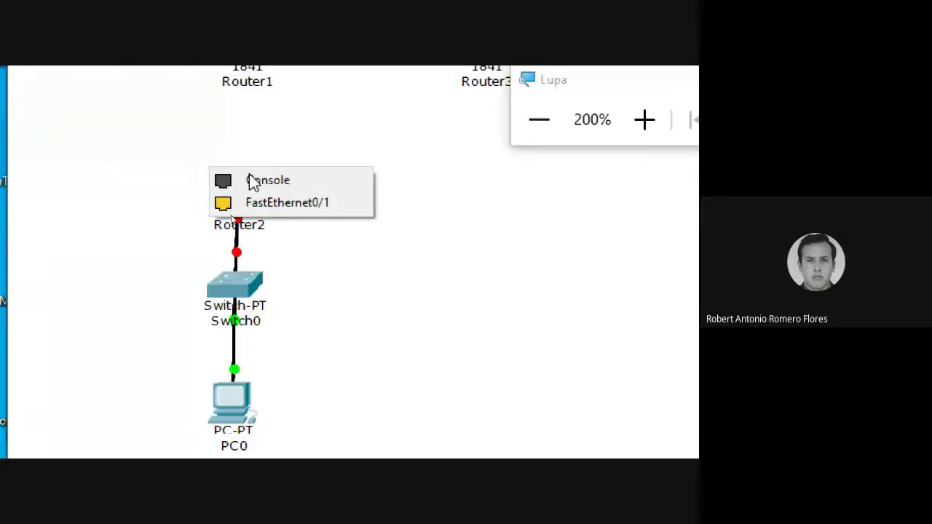
click(289, 206)
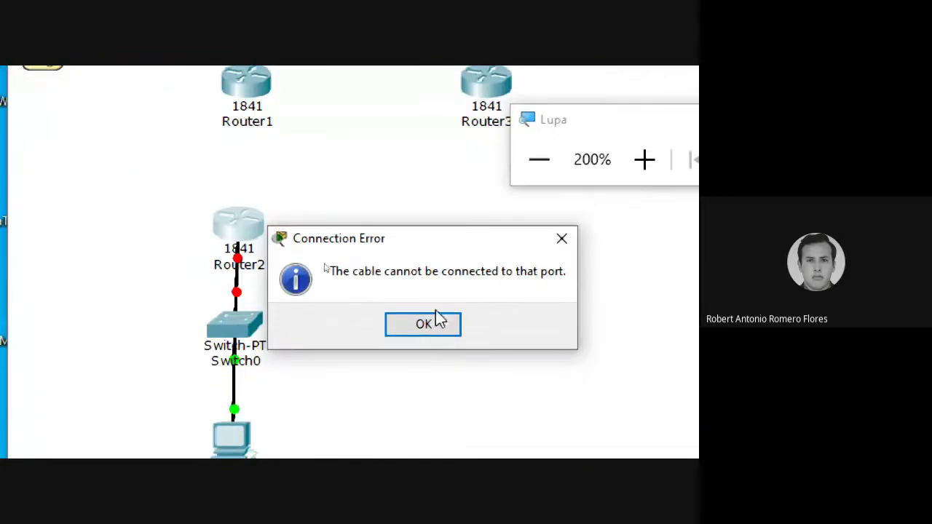
click(437, 320)
Step: Try to attach a Serial DCE cable to Router2's Console port
click(249, 345)
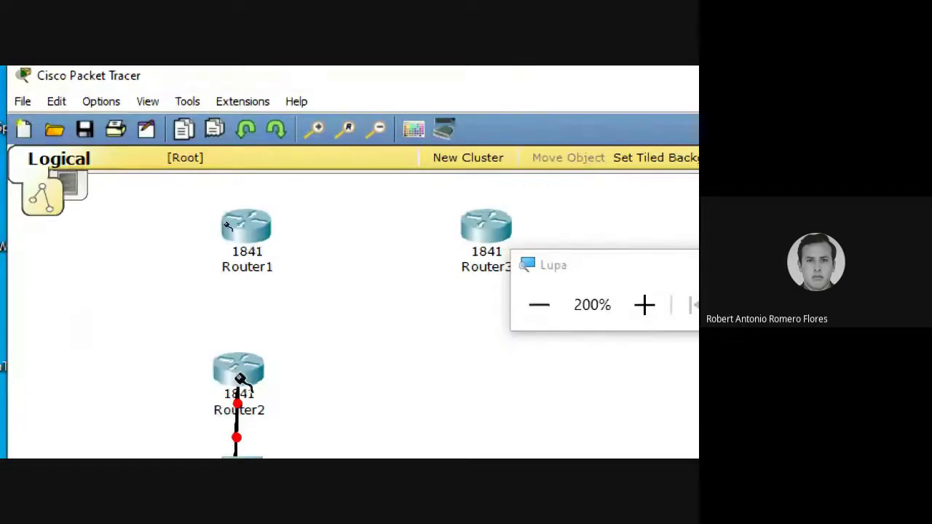
click(239, 379)
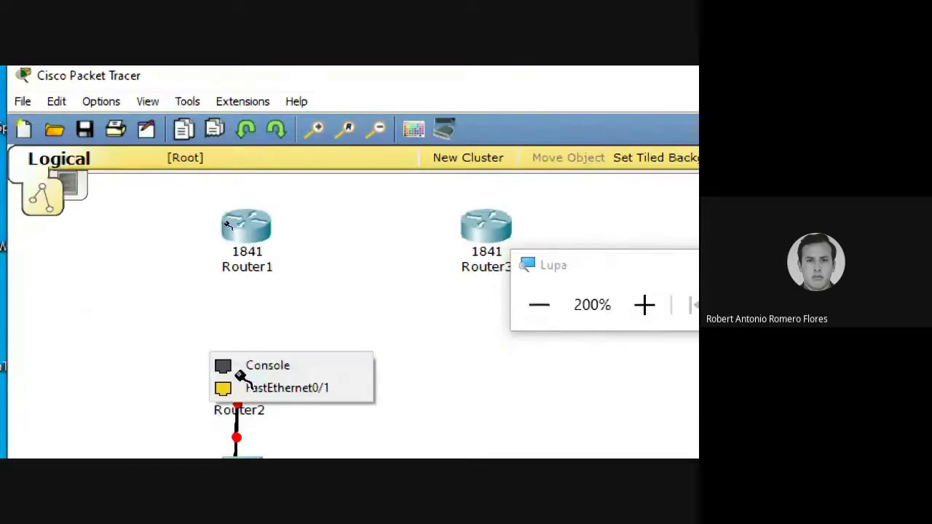
click(280, 370)
click(418, 457)
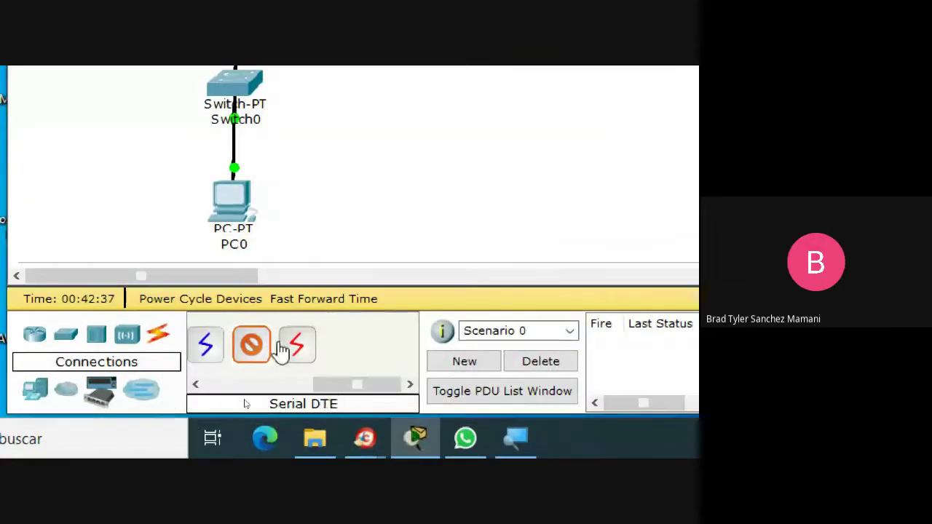
click(195, 384)
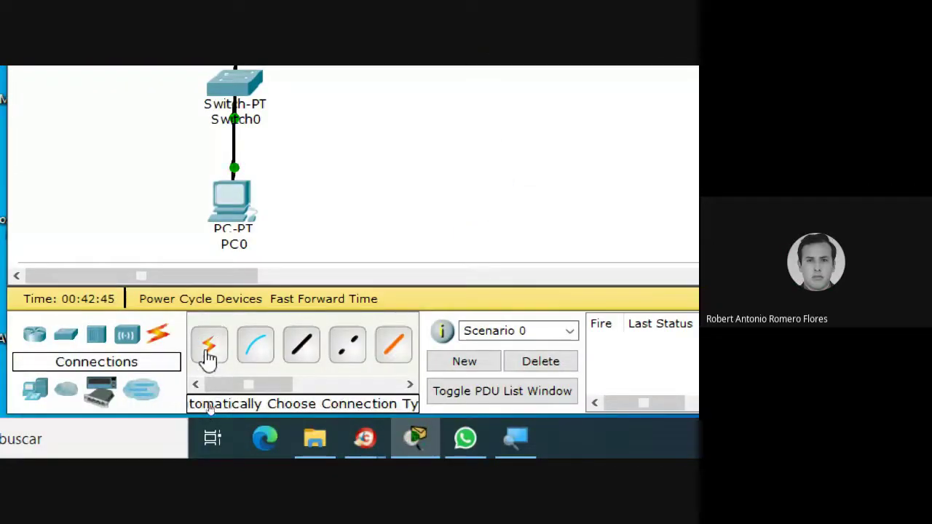
click(210, 347)
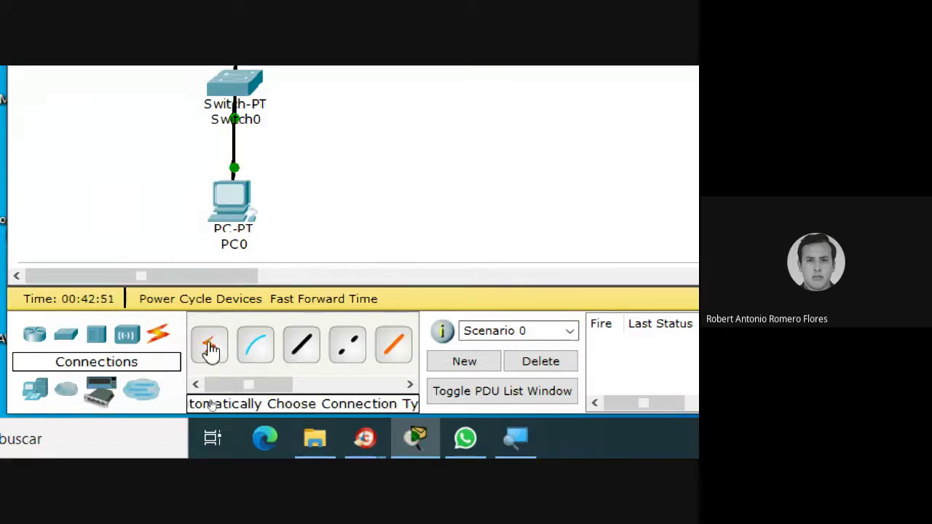
drag(281, 389, 411, 389)
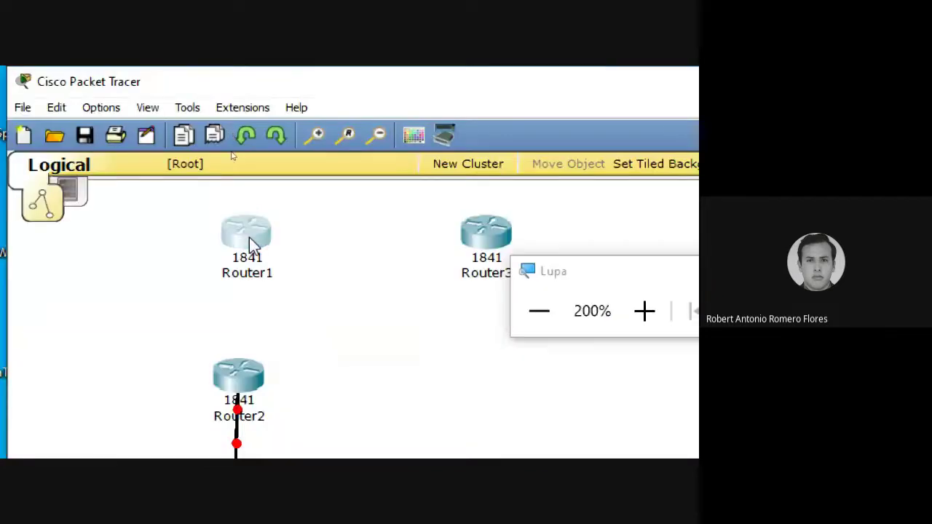
click(249, 237)
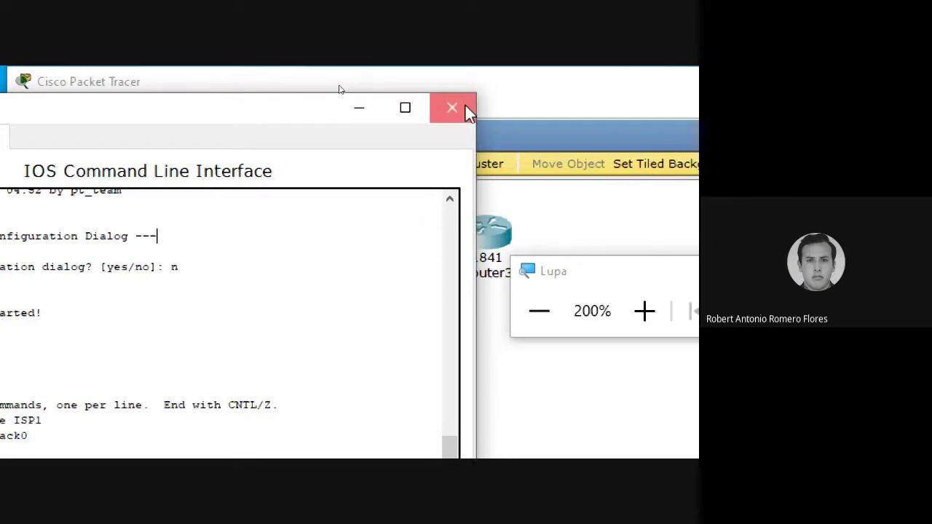
click(452, 108)
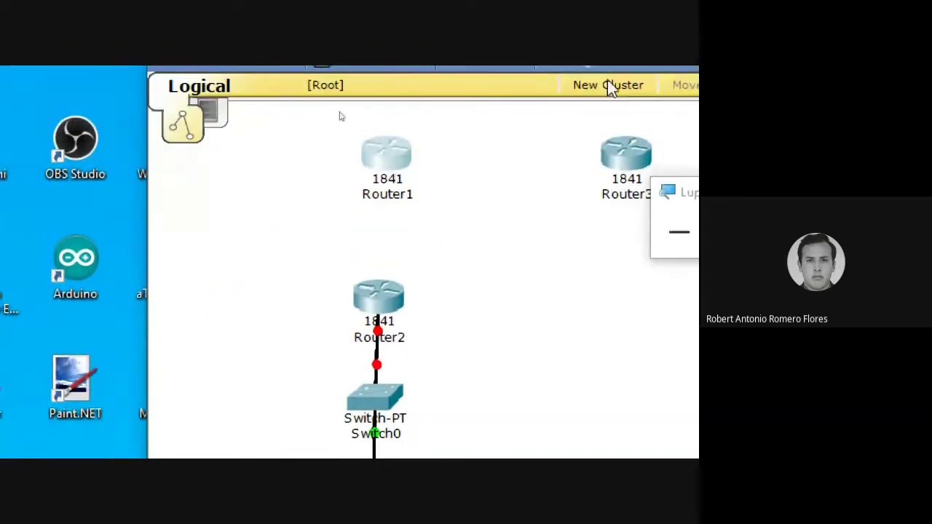
click(387, 153)
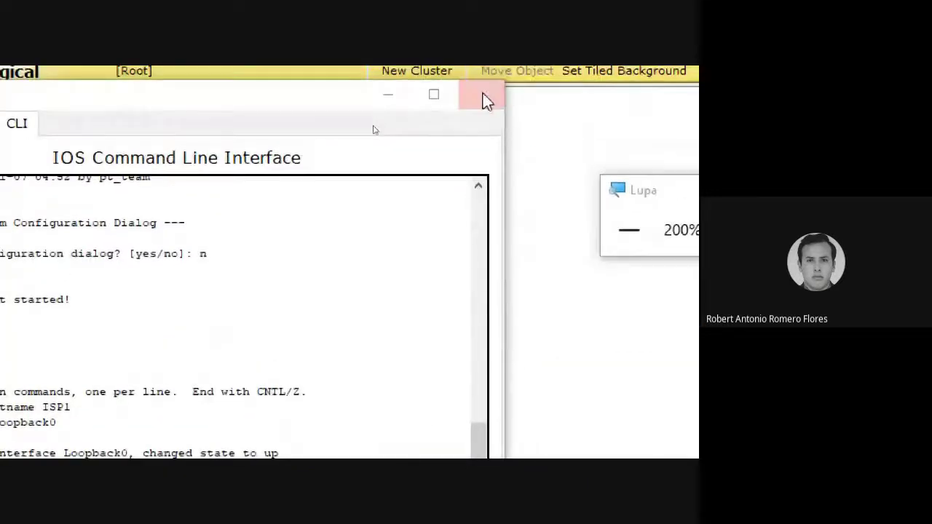
click(485, 97)
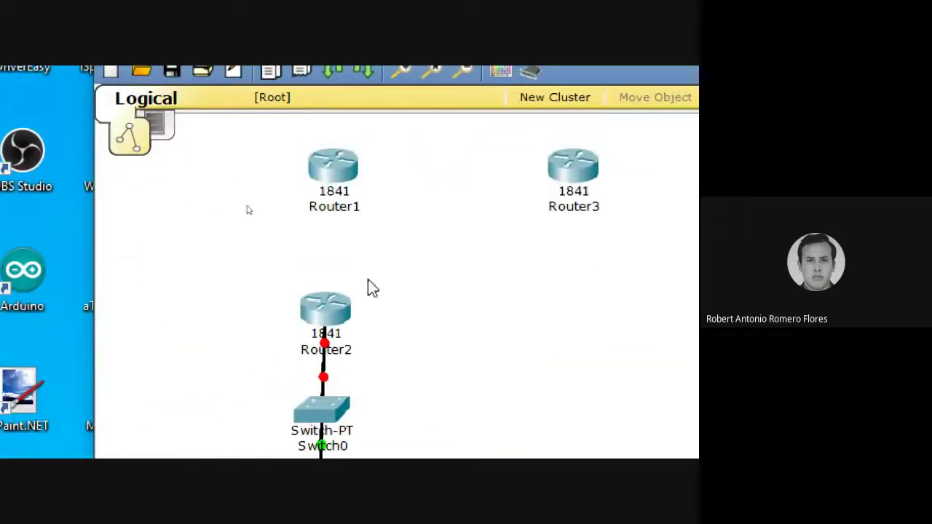
click(306, 328)
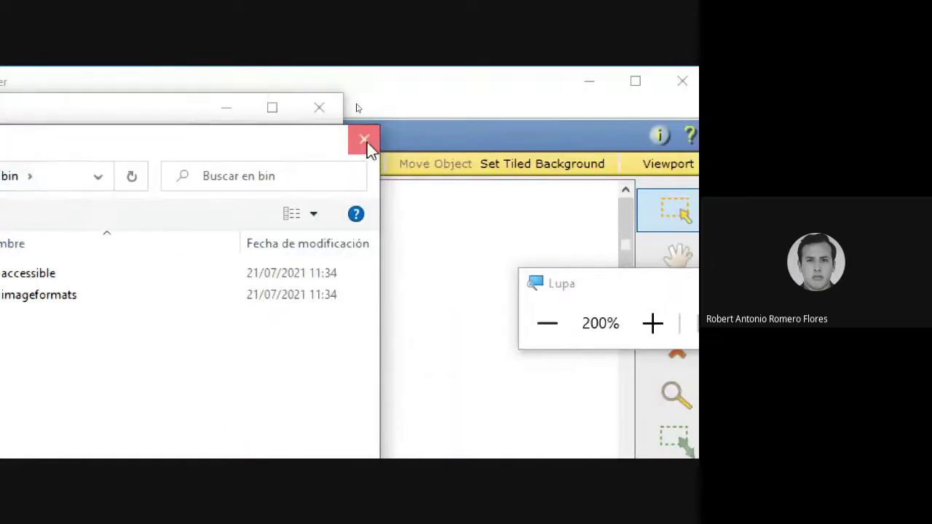
click(365, 142)
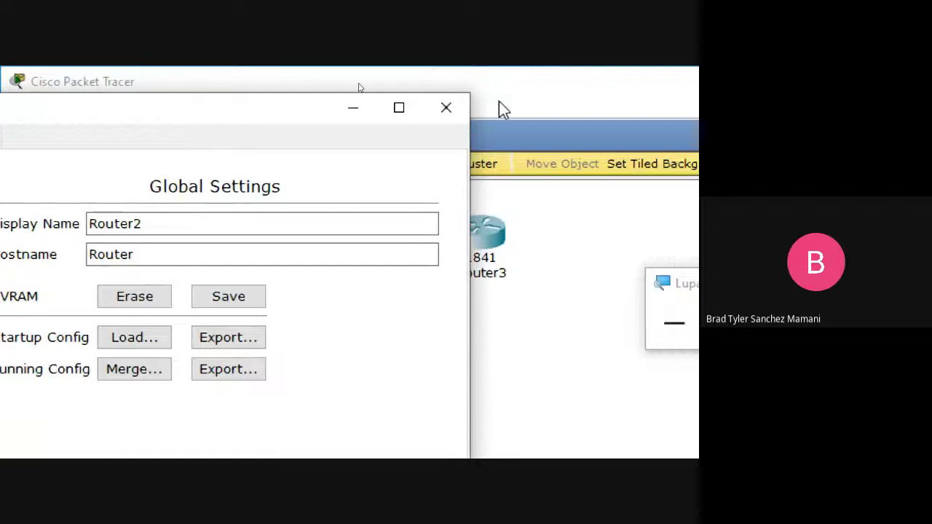
click(446, 107)
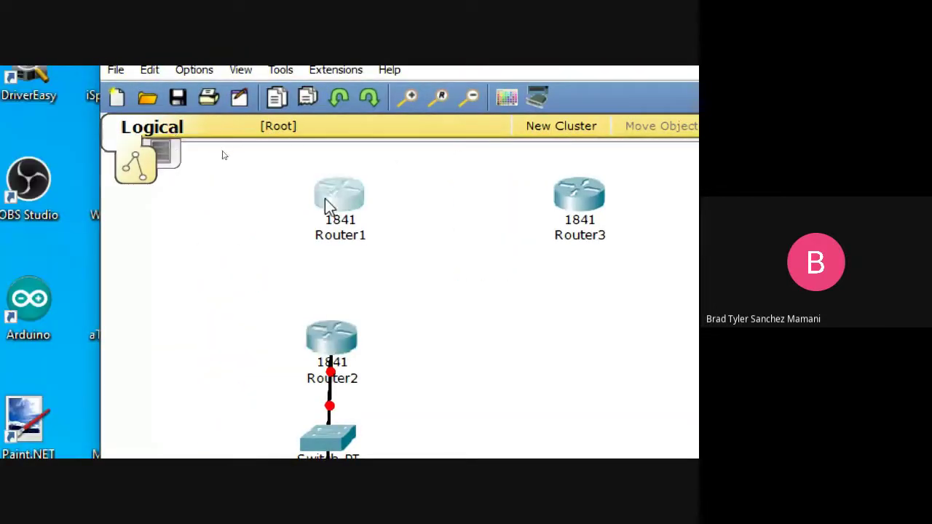
click(325, 198)
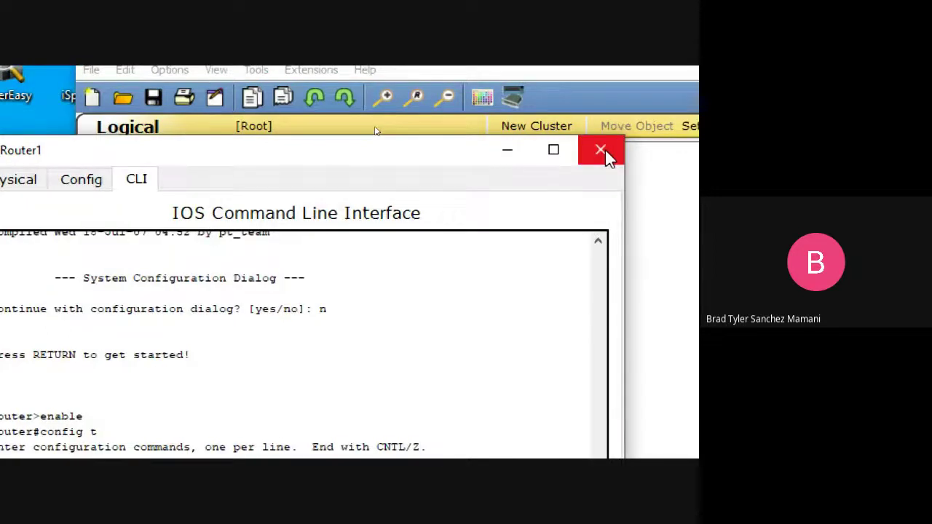
click(600, 150)
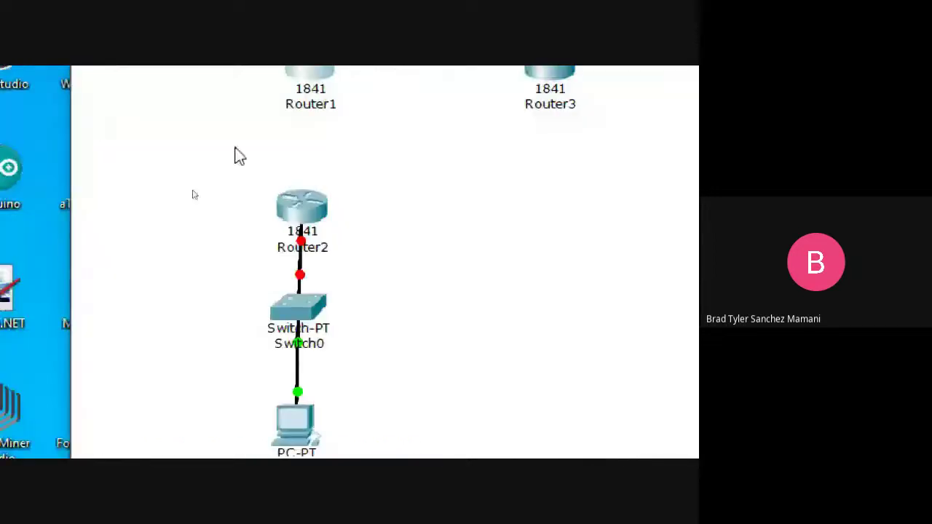
Step: Show Router2's physical device view with its available modules and switch off the router's power
click(302, 213)
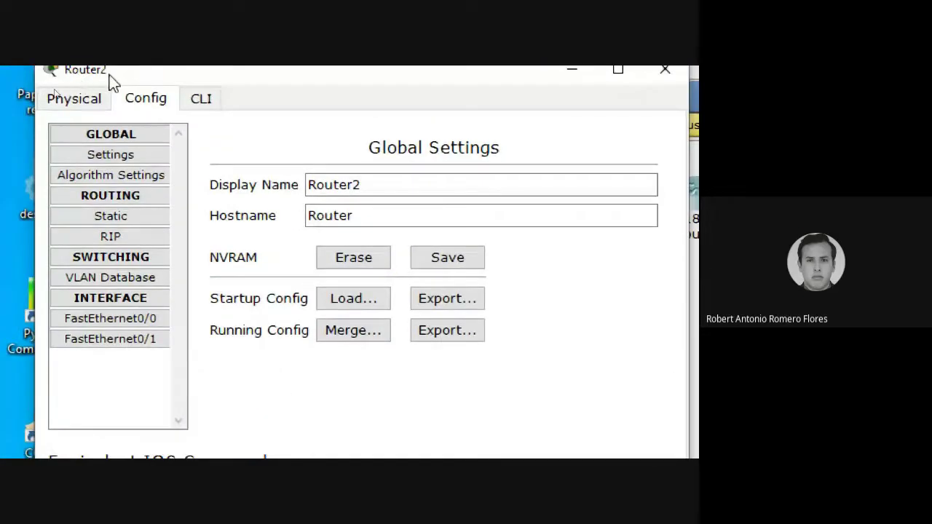
click(72, 99)
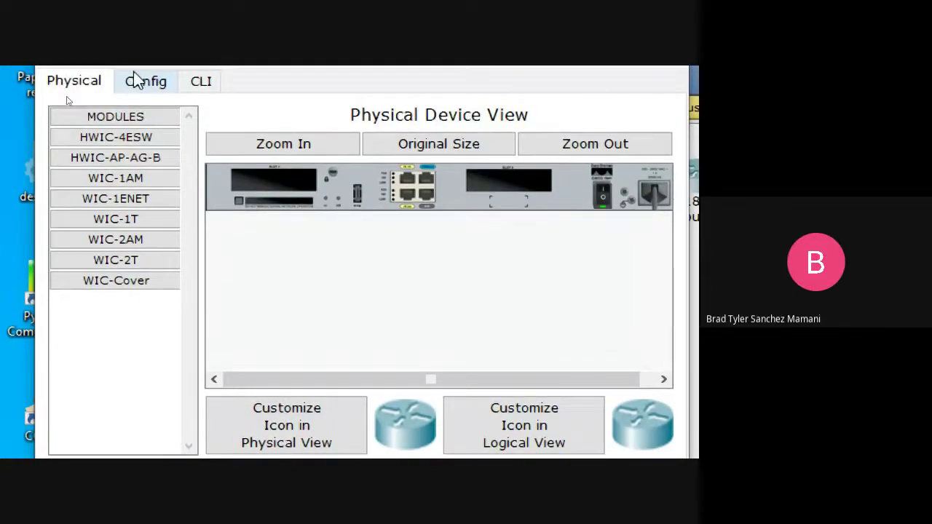
click(128, 113)
click(129, 115)
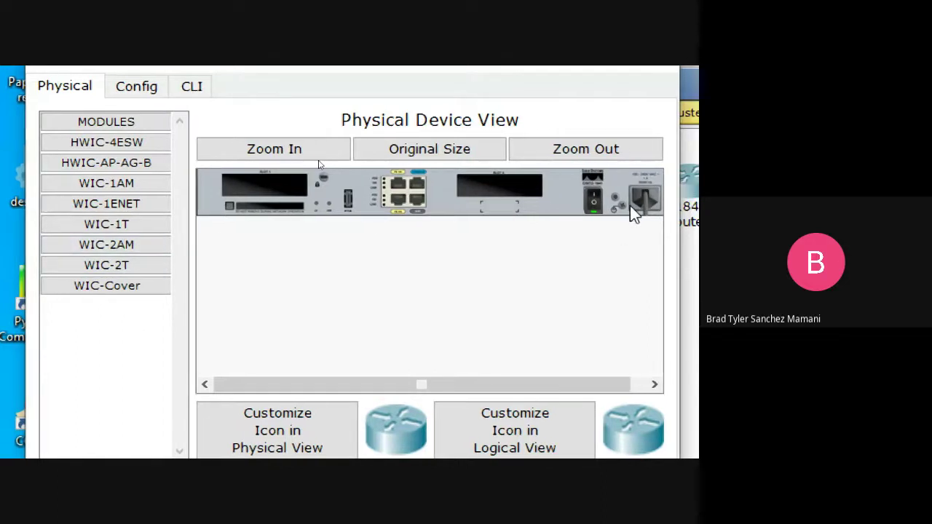
click(594, 202)
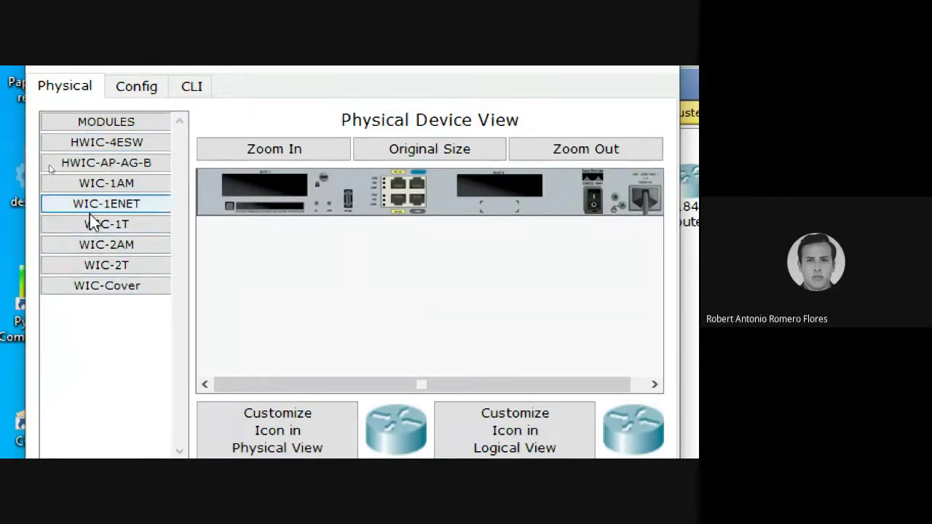
Step: Install a WIC-1T module in each of Router2's two empty slots and switch its power back on
drag(94, 223, 498, 186)
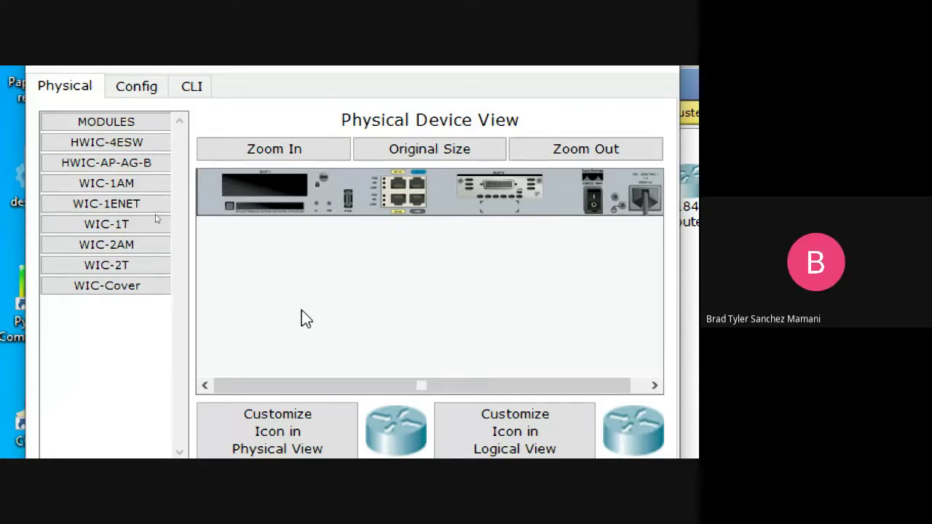
drag(106, 225, 280, 181)
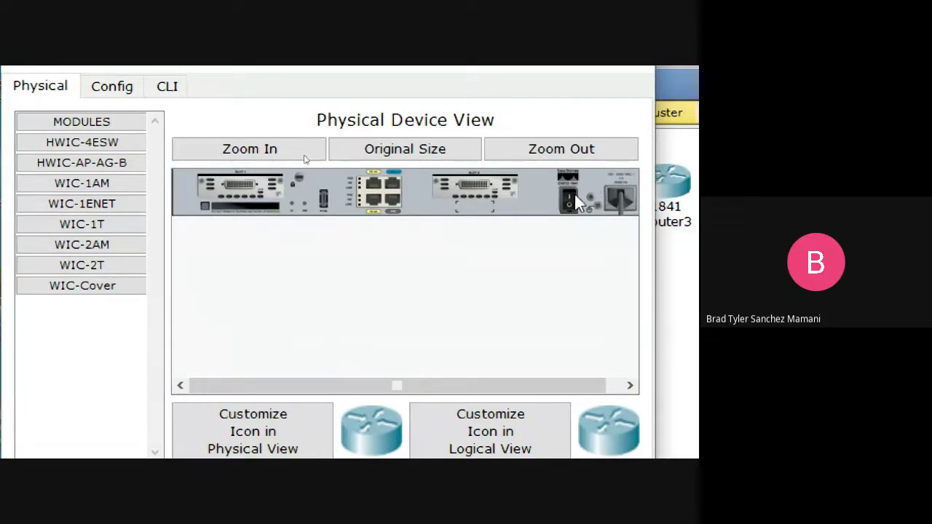
click(574, 196)
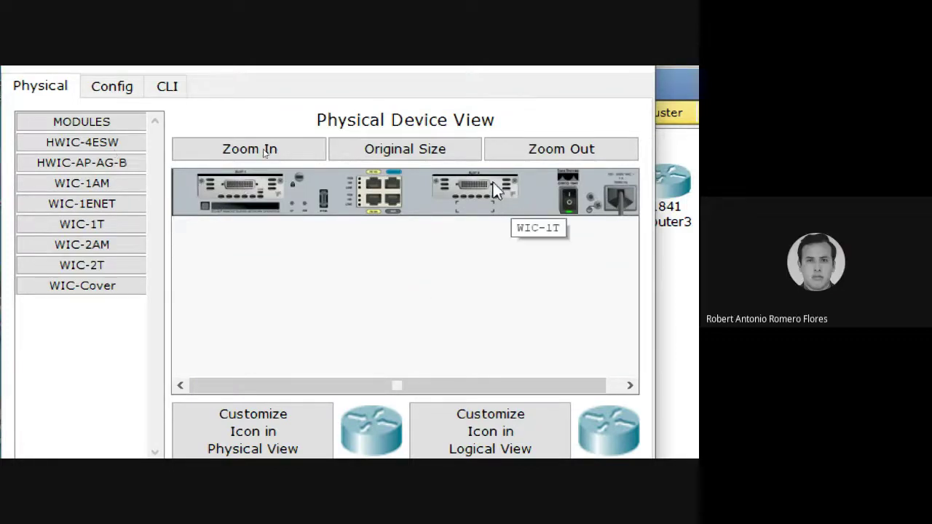
Step: Check Router2's configuration for the added serial interfaces and return to its physical device view
click(88, 79)
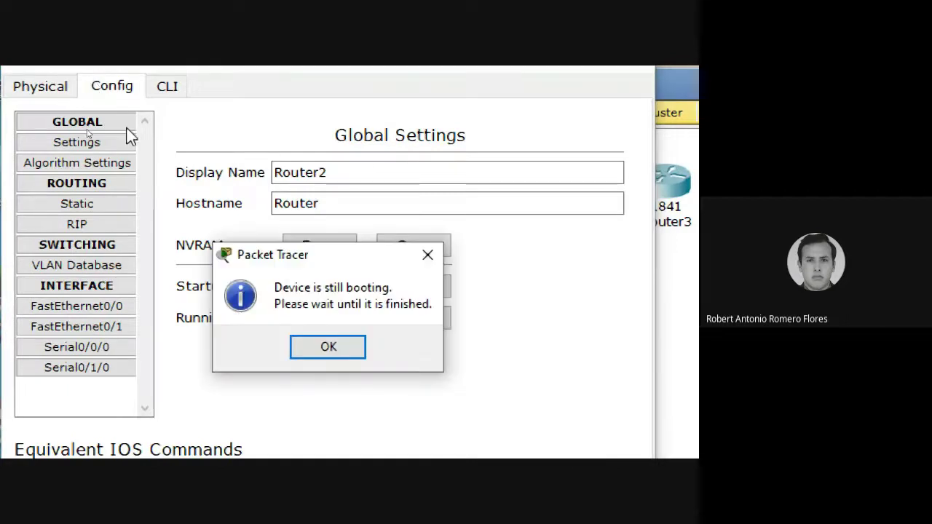
click(337, 347)
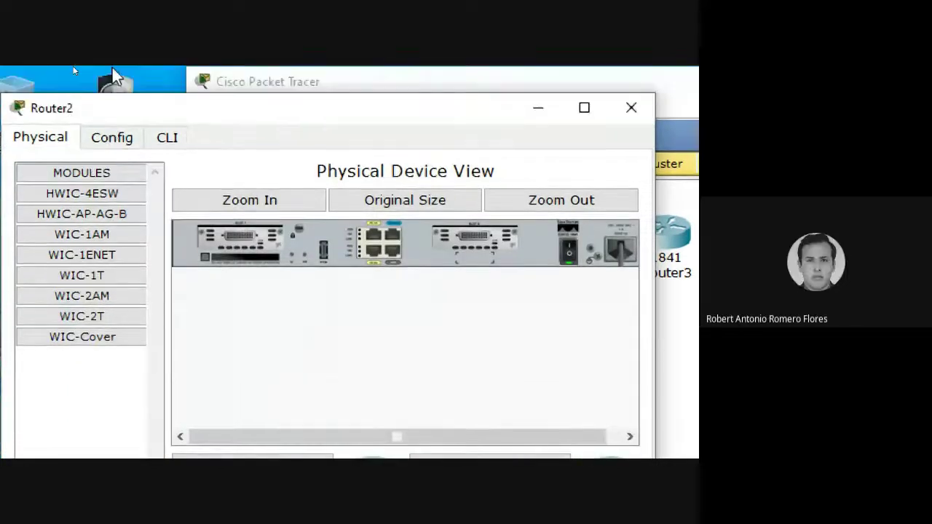
click(153, 140)
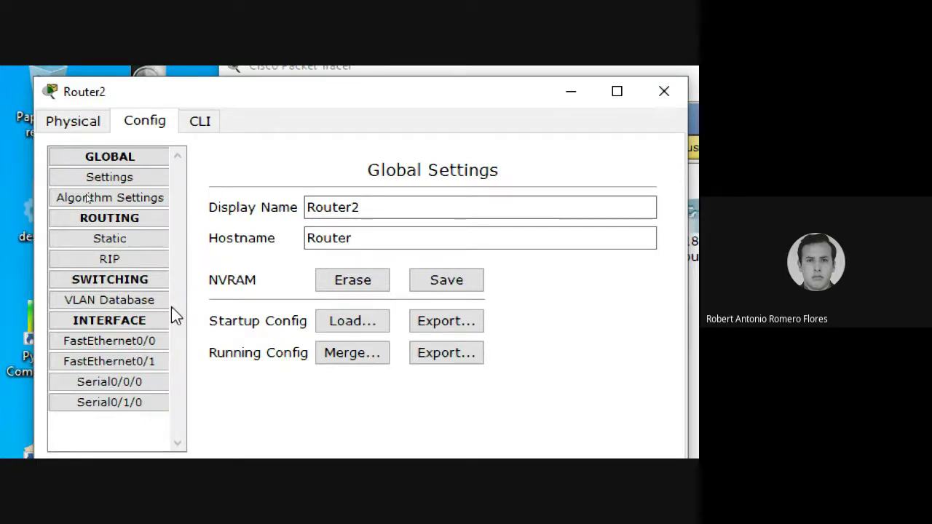
click(69, 121)
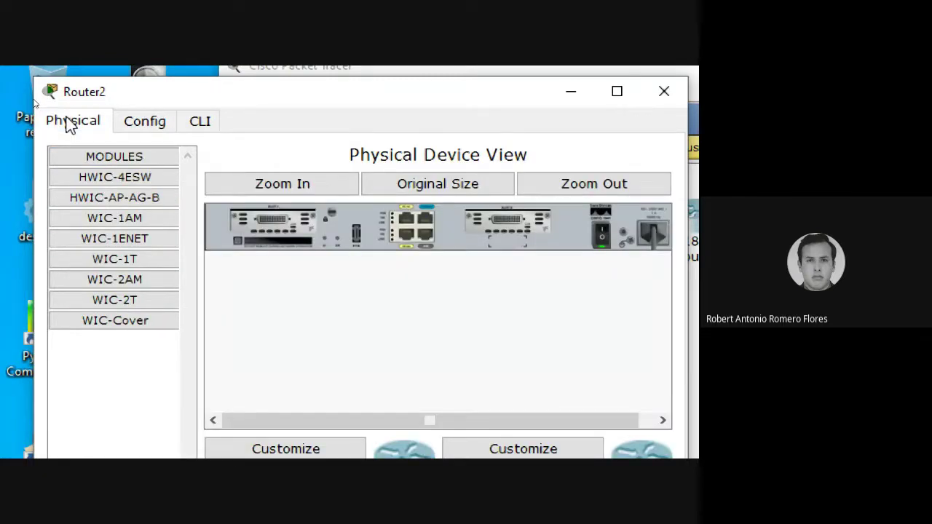
click(159, 124)
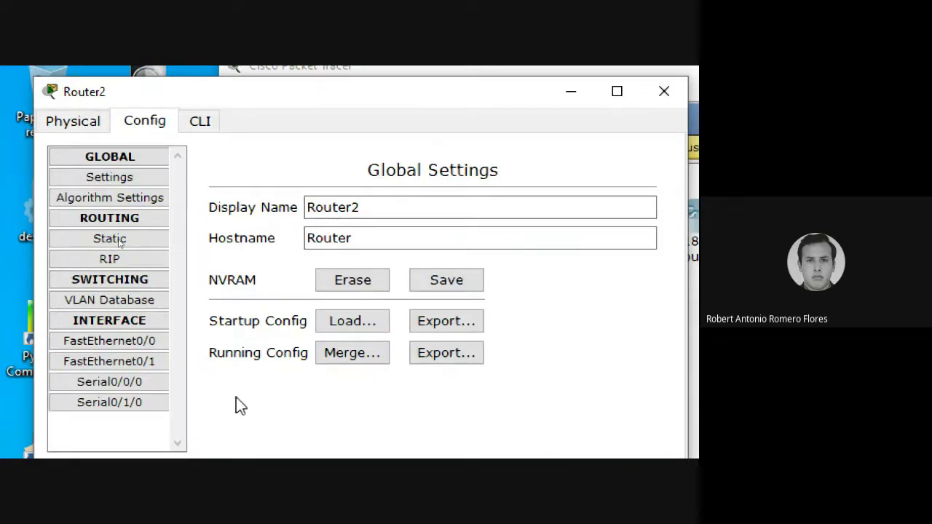
click(78, 118)
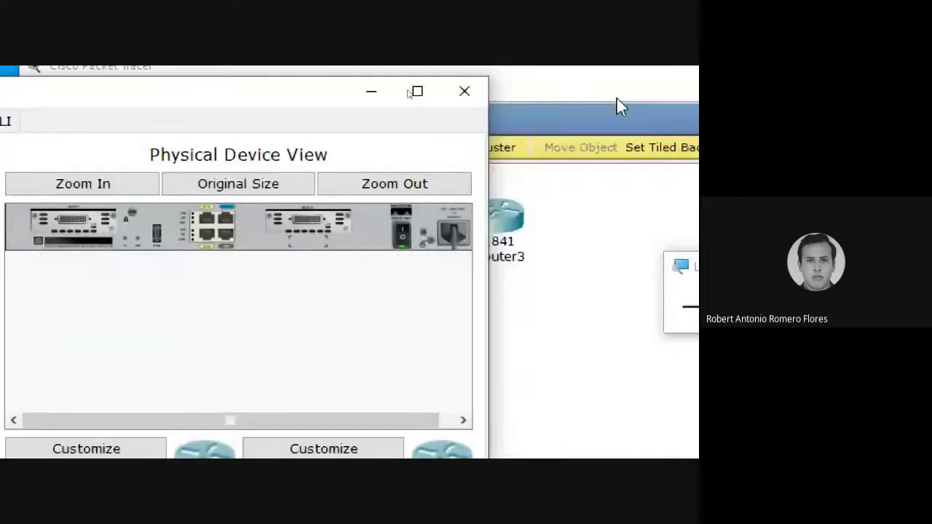
Step: Try to connect Router2's Serial0/0/0 port to Router1 with a serial cable
click(465, 92)
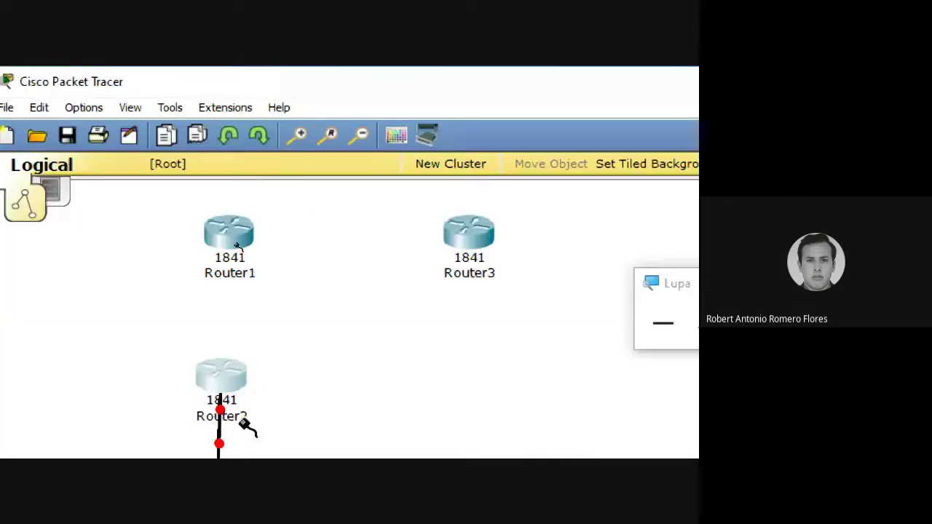
click(224, 374)
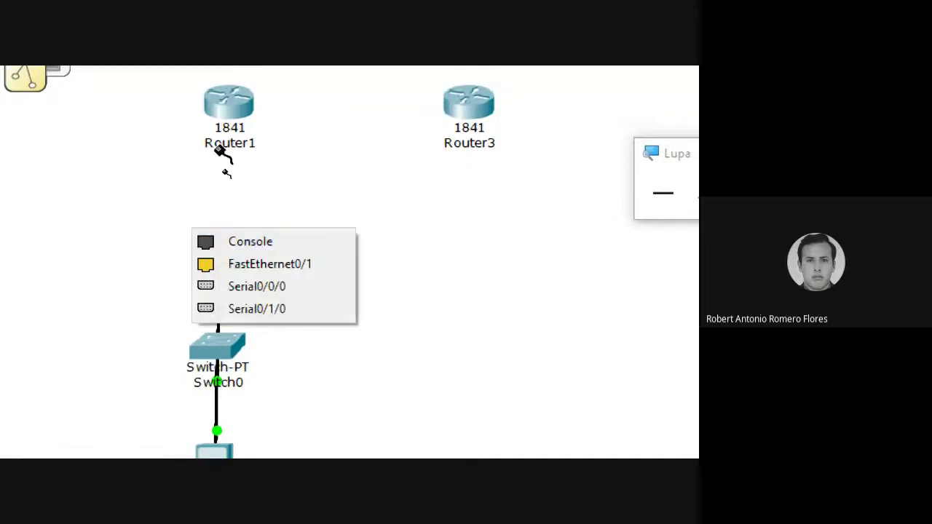
click(306, 286)
click(228, 106)
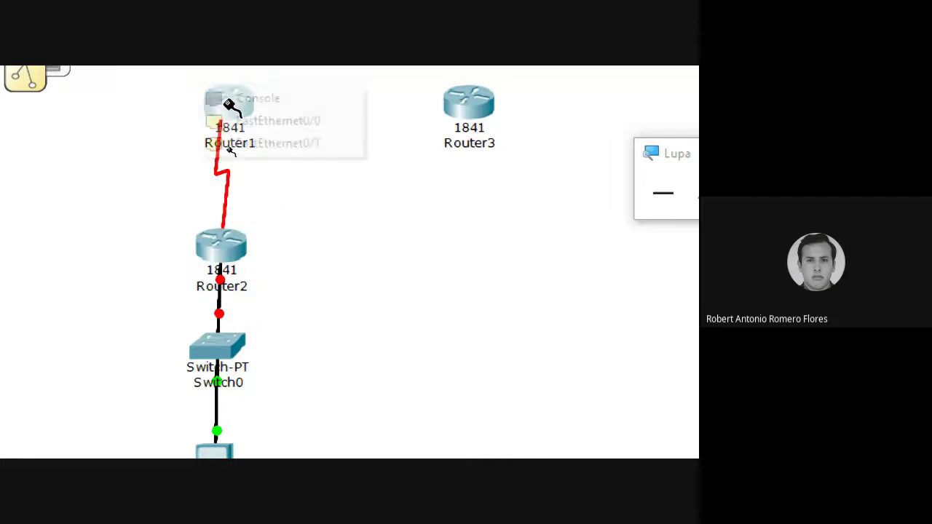
click(292, 123)
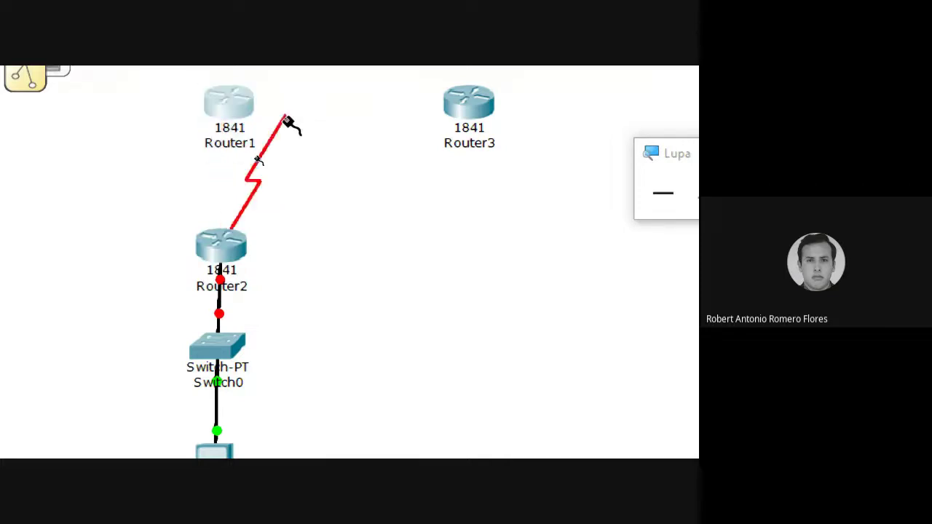
click(138, 125)
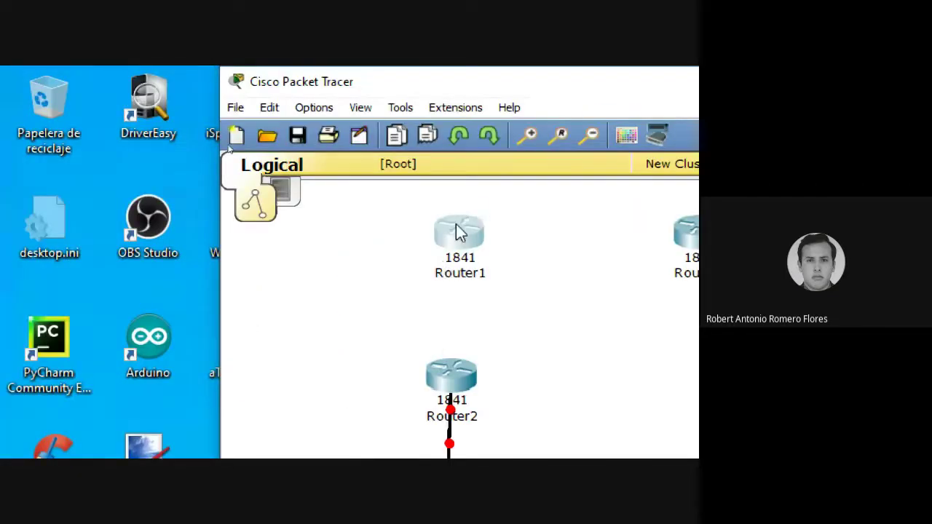
Step: Install a WIC-1T module in each of Router1's two empty slots with the power off, and switch its power back on
click(459, 231)
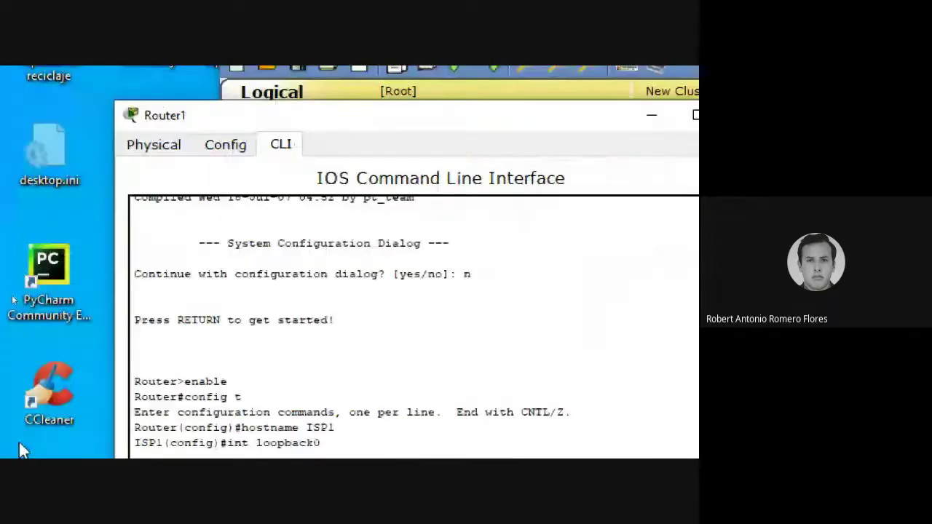
click(155, 218)
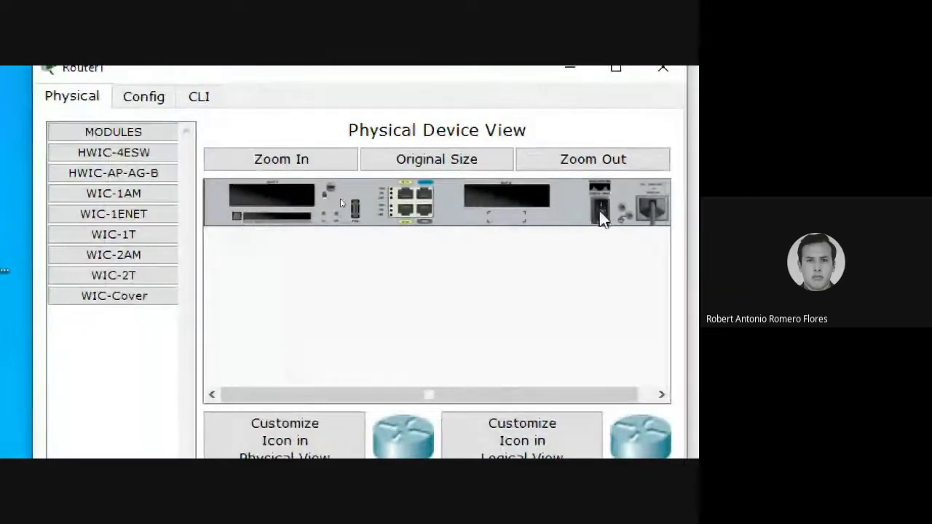
drag(113, 235, 275, 204)
drag(92, 235, 515, 198)
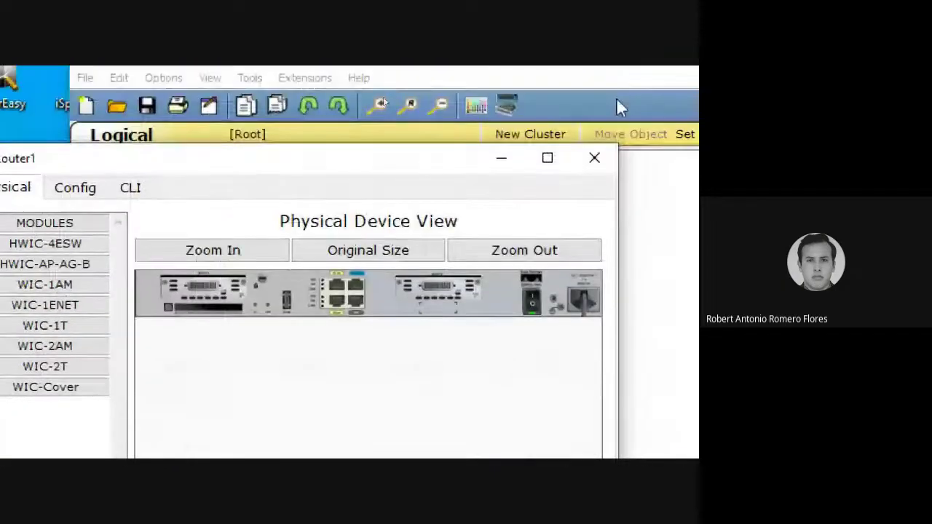
click(595, 158)
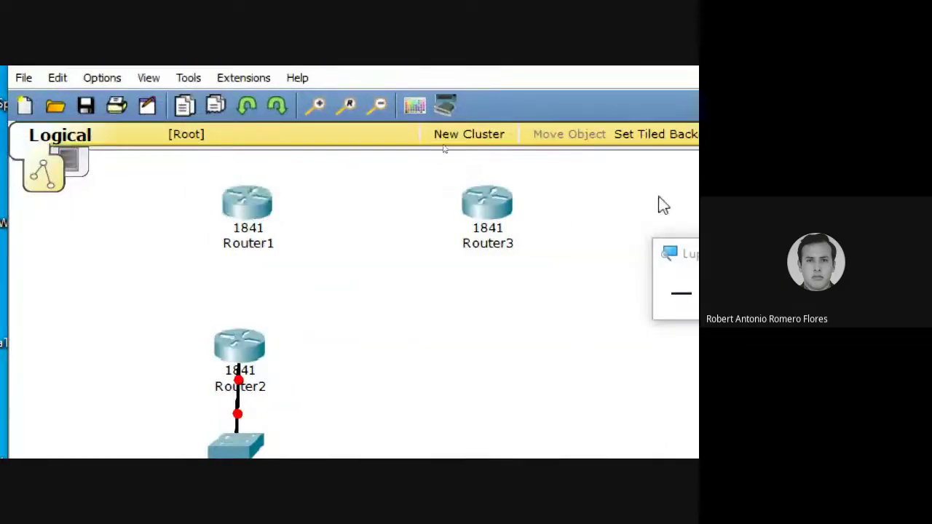
Step: Fit Router3's two empty slots with WIC-1T modules while it is powered off, and restore its power
click(377, 207)
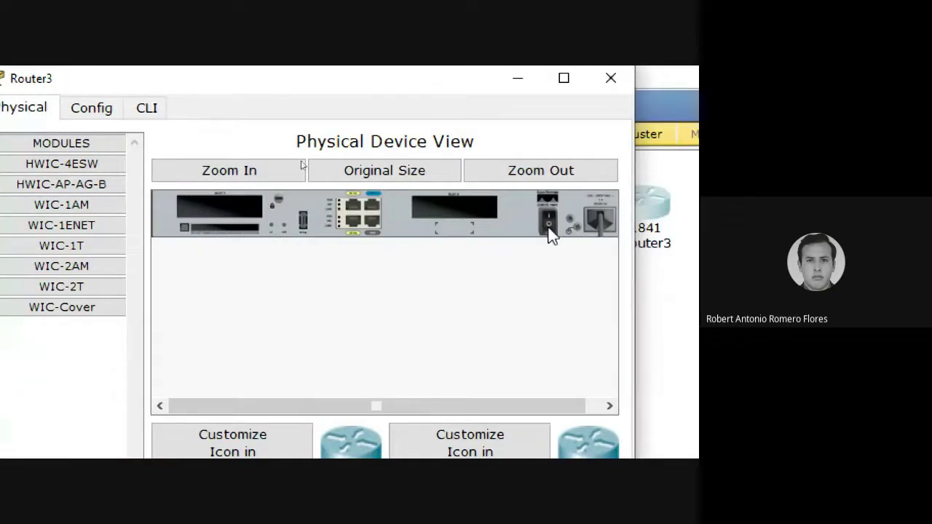
drag(63, 245, 222, 207)
drag(68, 246, 464, 205)
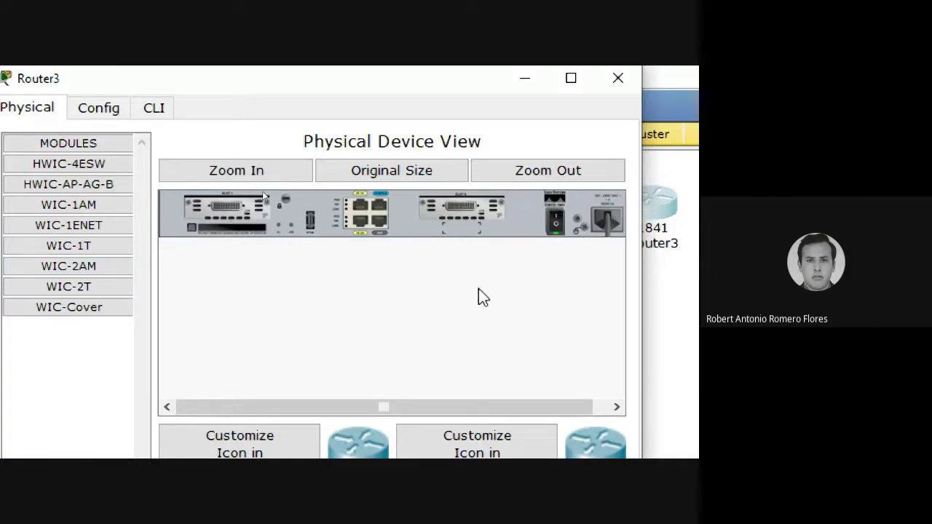
click(618, 78)
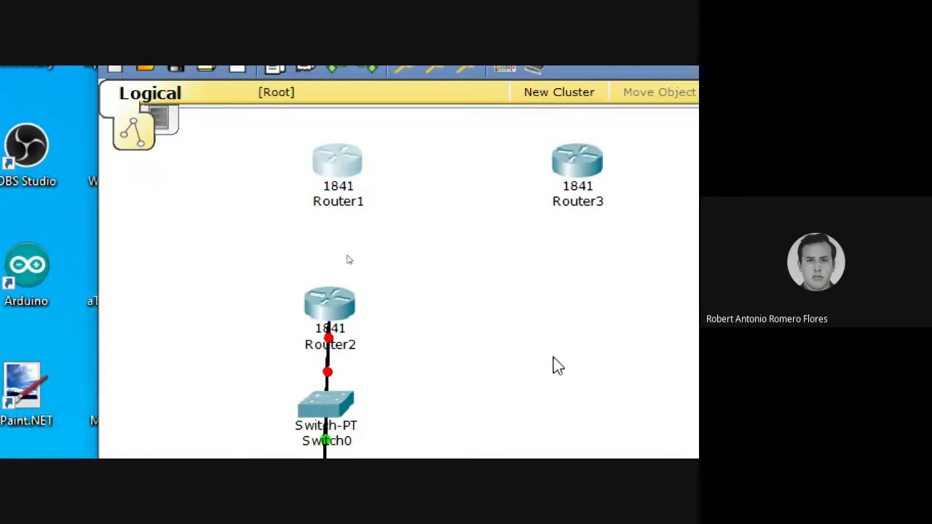
Step: Decline the initial configuration dialog on Router1's command line and close its window
double_click(350, 154)
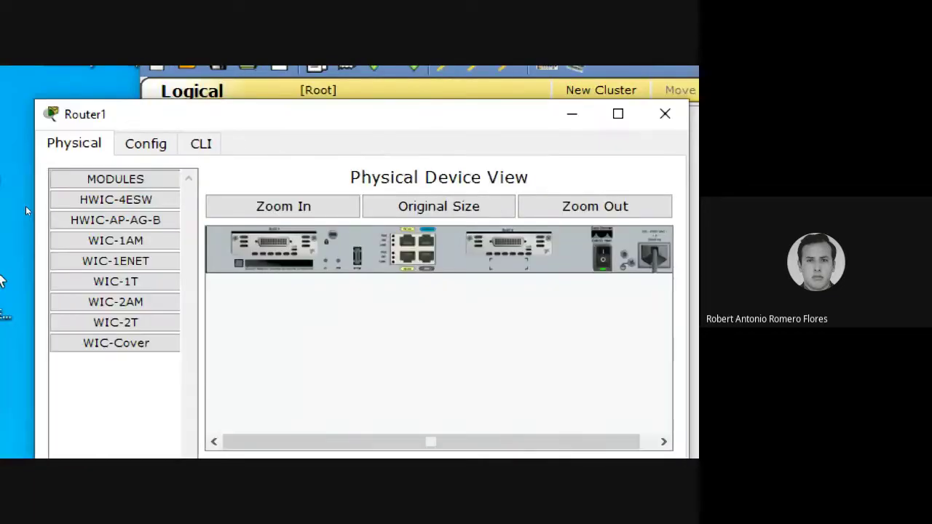
click(201, 144)
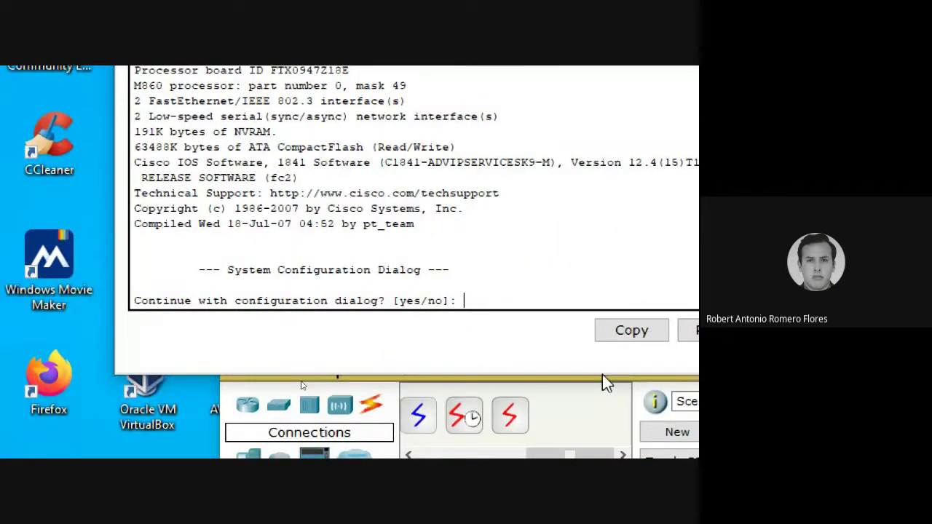
text(n)
key(Return)
key(Return)
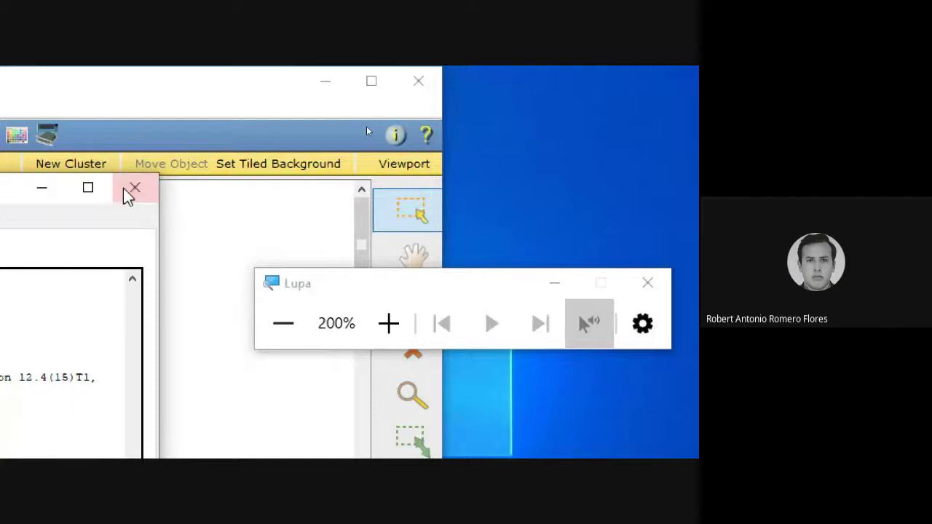
click(126, 191)
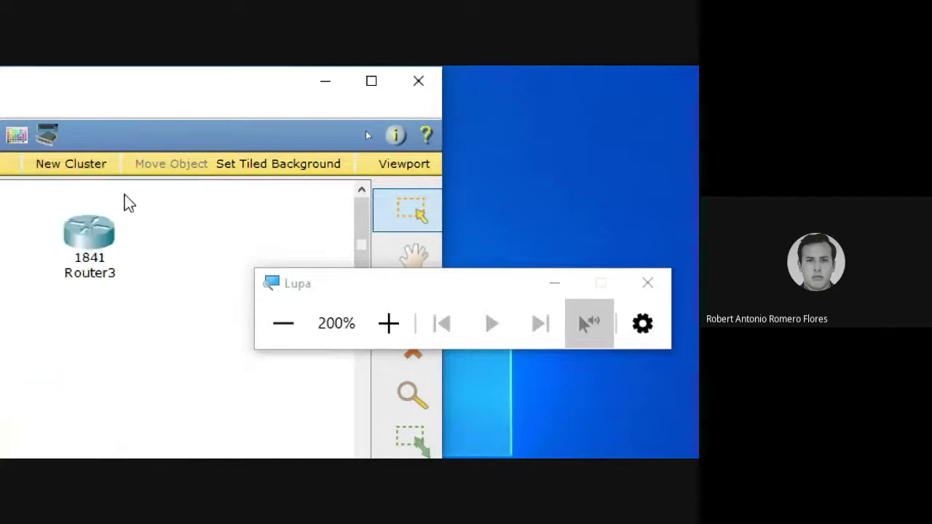
Step: Move Router3 closer to Router1 and decline the initial configuration dialog on Router3's command line
drag(395, 235, 340, 232)
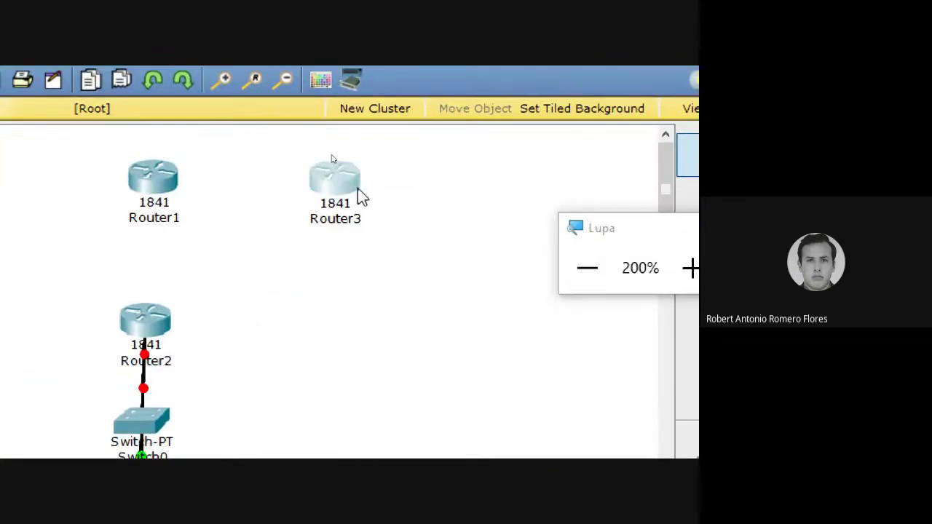
click(351, 184)
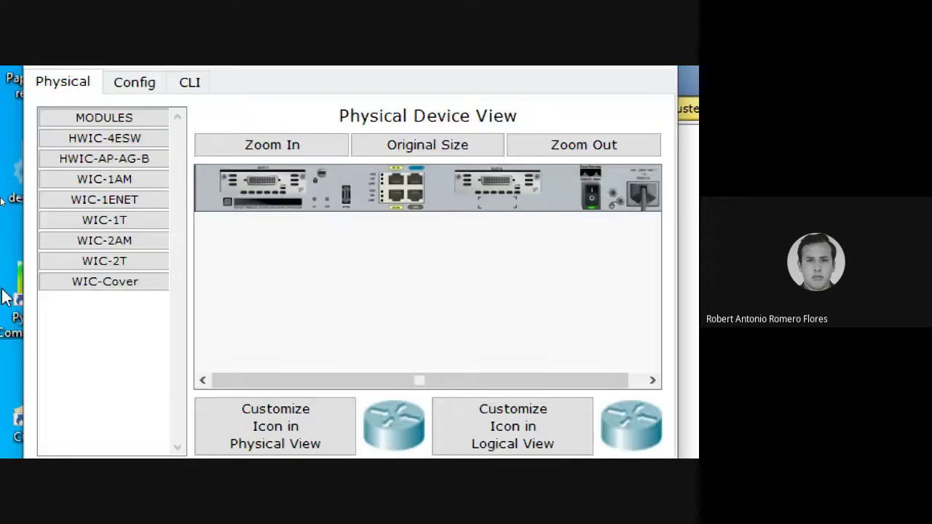
click(201, 82)
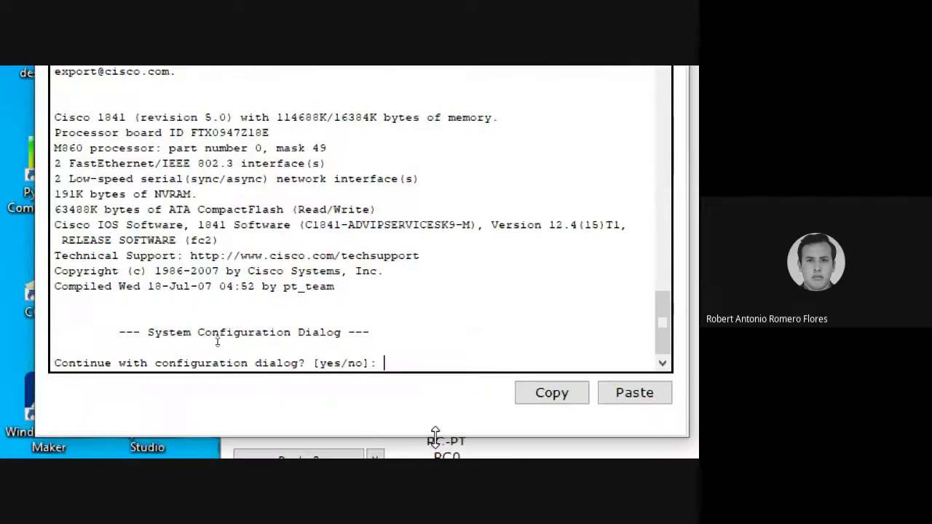
text(n)
key(Return)
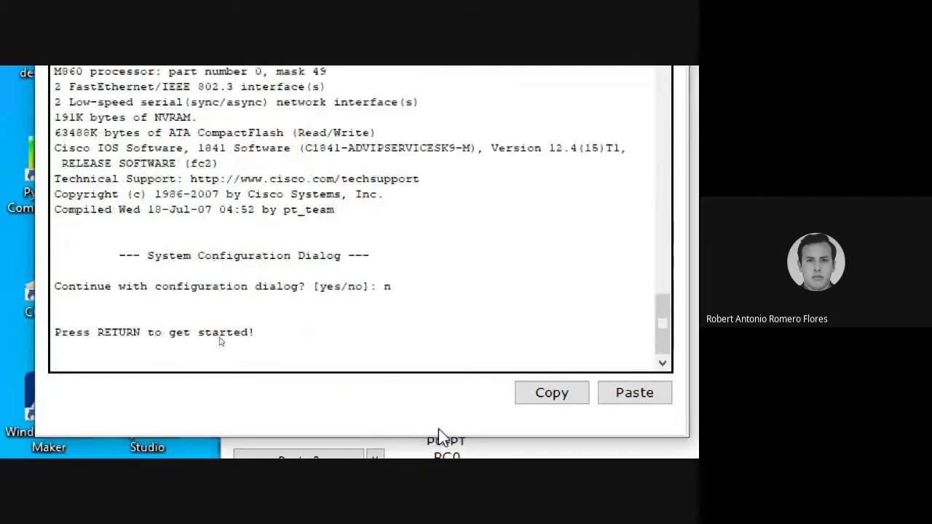
key(Return)
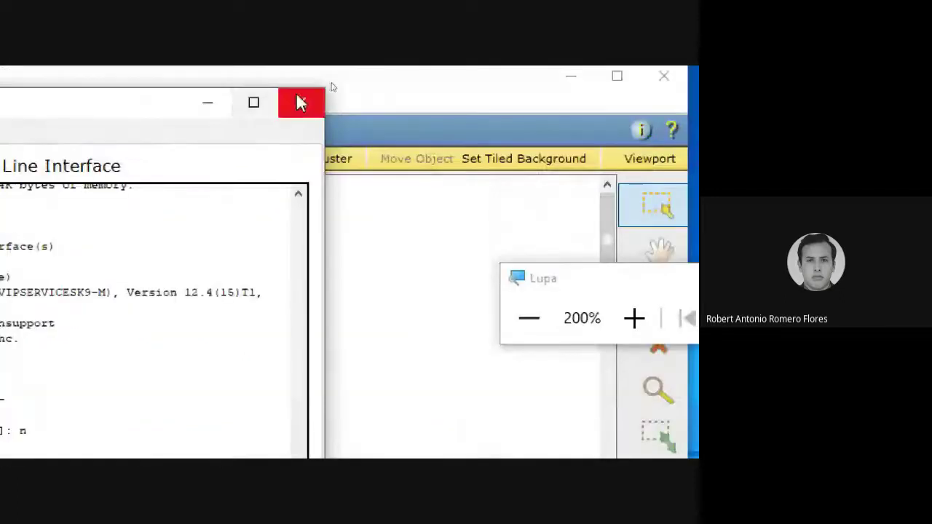
click(298, 101)
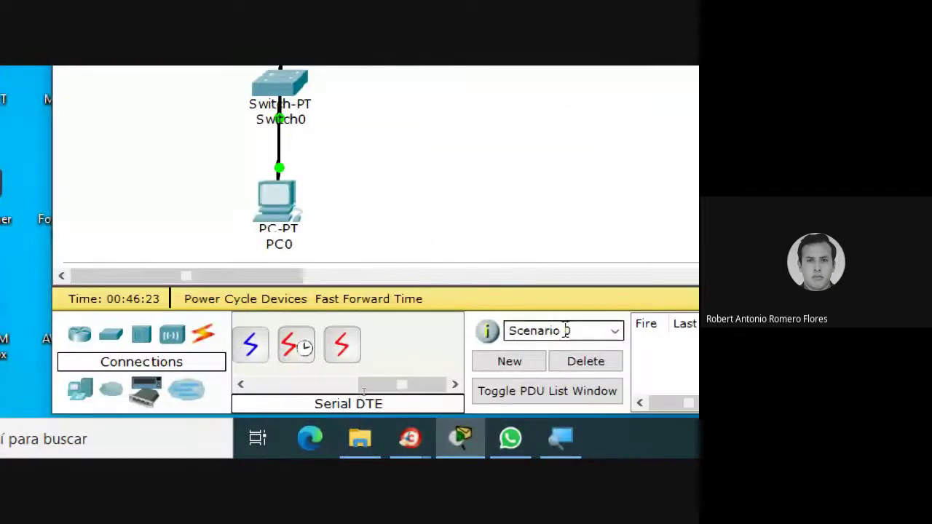
Step: Connect Router2's Serial0/0/0 port to Router1's Serial0/0/0 port with a Serial DTE cable
click(343, 350)
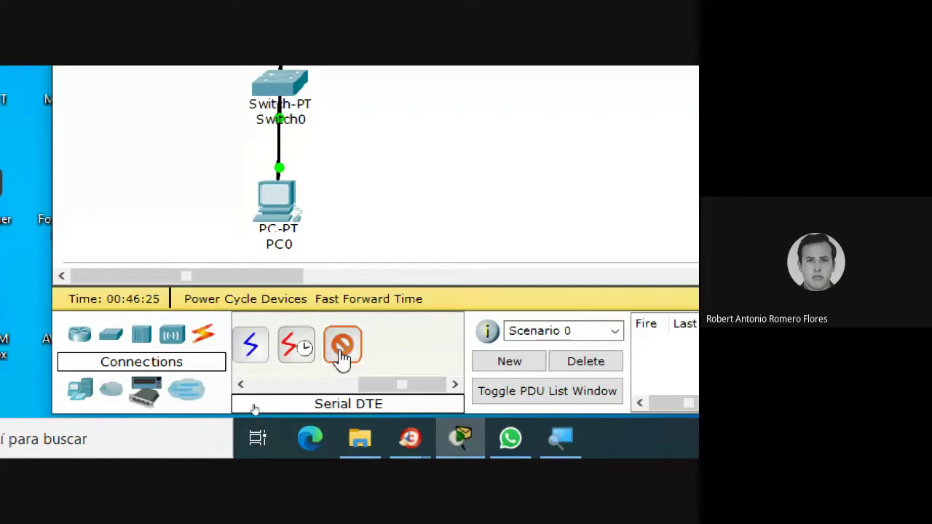
click(283, 318)
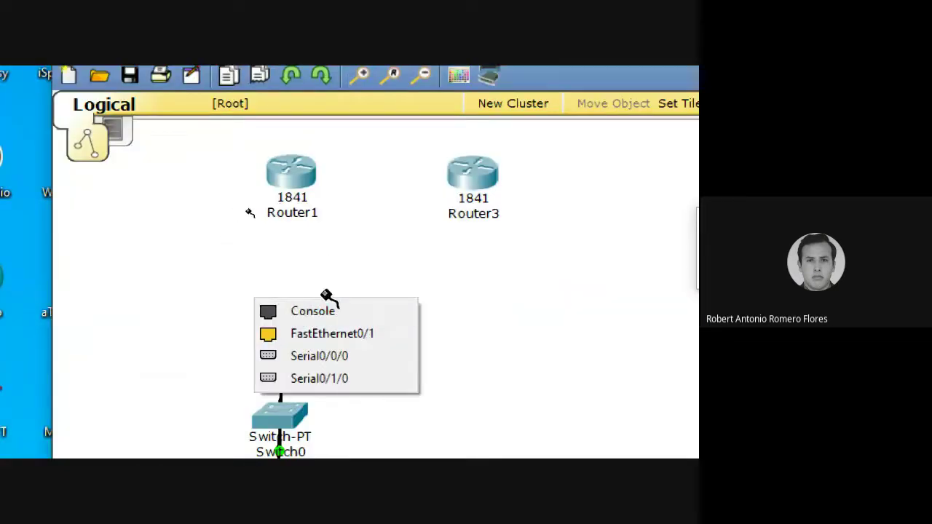
click(351, 358)
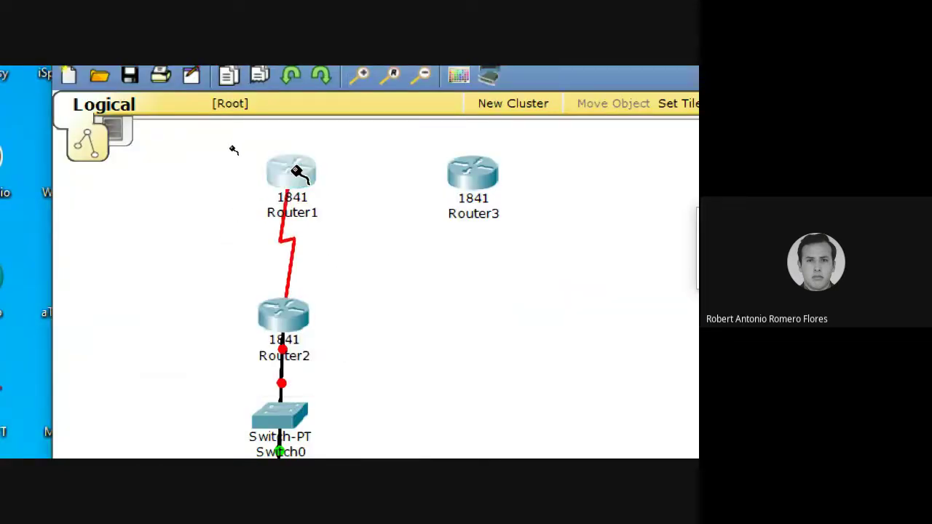
click(302, 170)
click(370, 258)
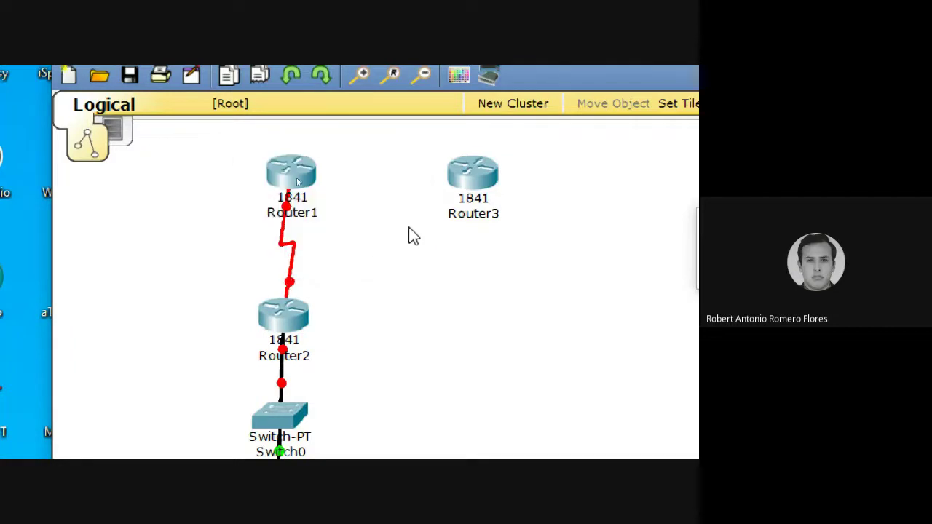
Step: Link Router1's Serial0/1/0 port to Router3's Serial0/1/0 port with a Serial DTE cable
click(343, 457)
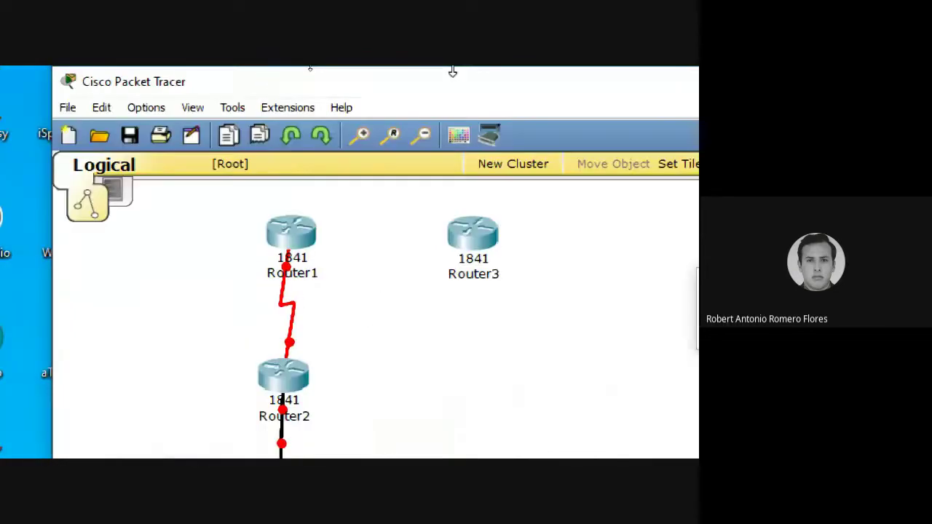
click(299, 235)
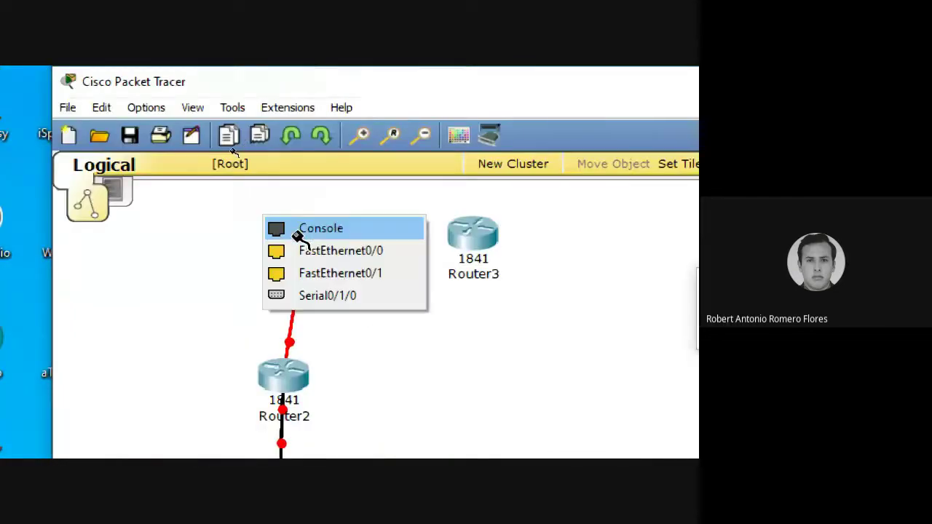
click(382, 296)
click(477, 237)
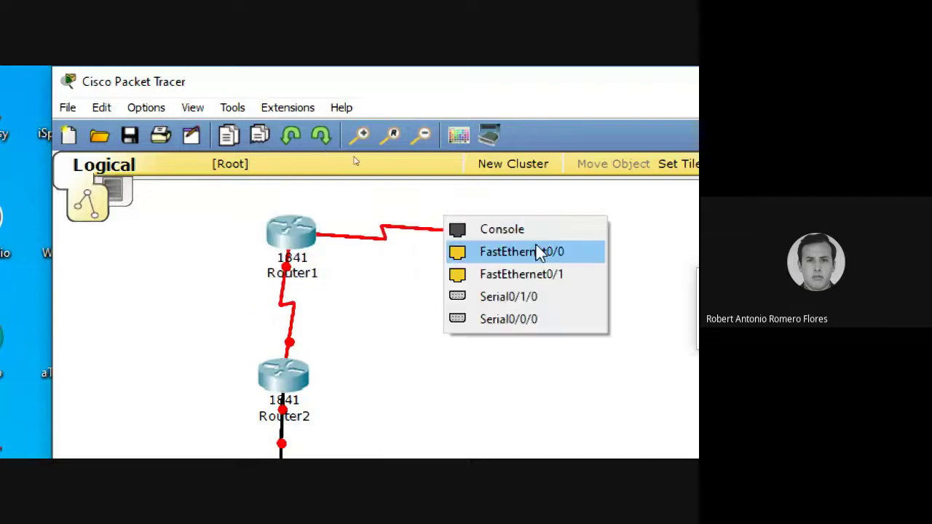
click(564, 299)
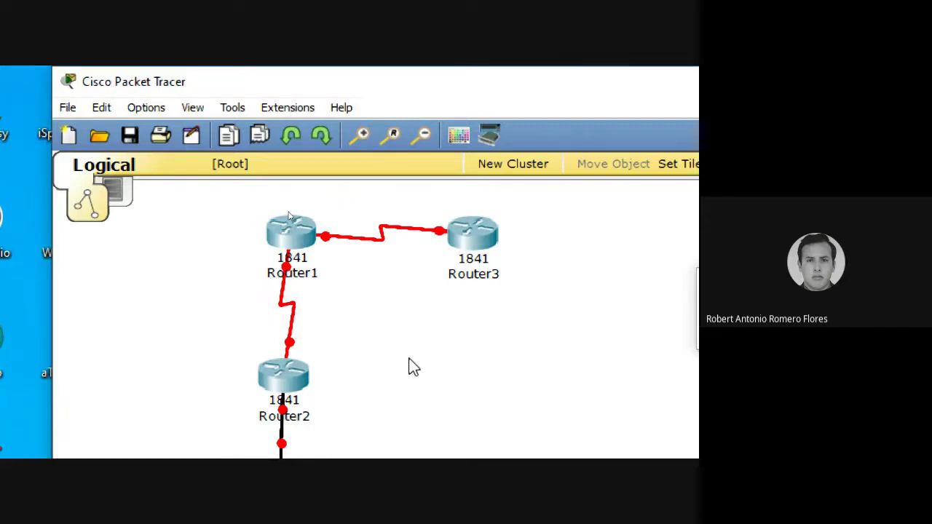
scroll(403, 357, down, 5)
scroll(485, 364, up, 5)
double_click(478, 235)
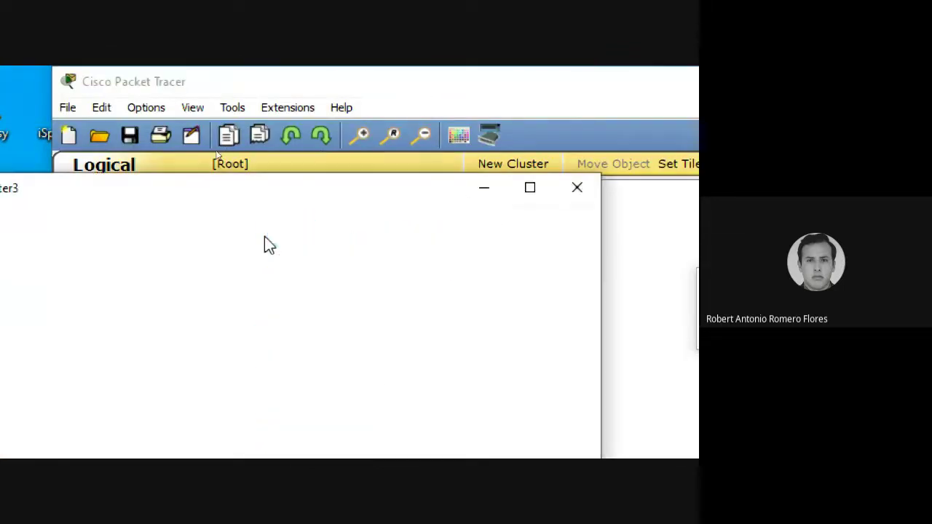
click(576, 187)
scroll(574, 292, down, 5)
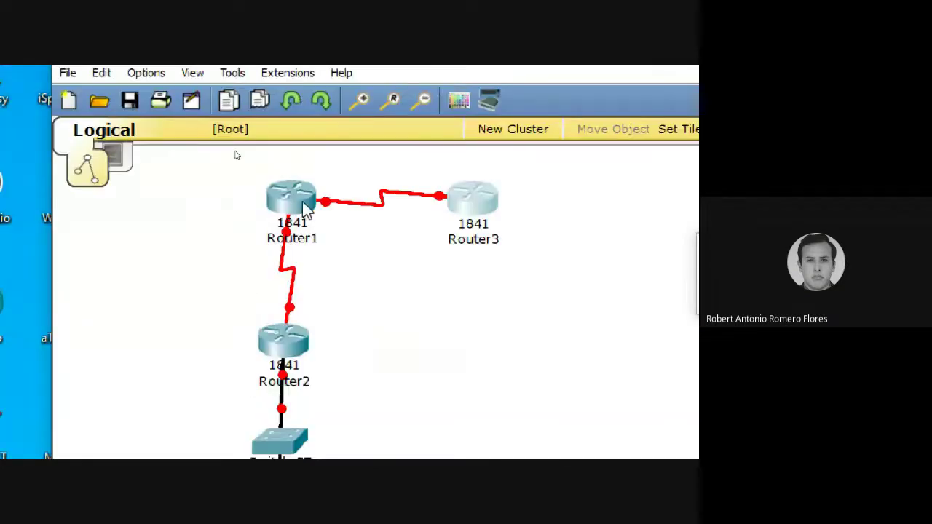
Step: Change Router1's display name to ISP1 in its global settings and close its window
click(304, 208)
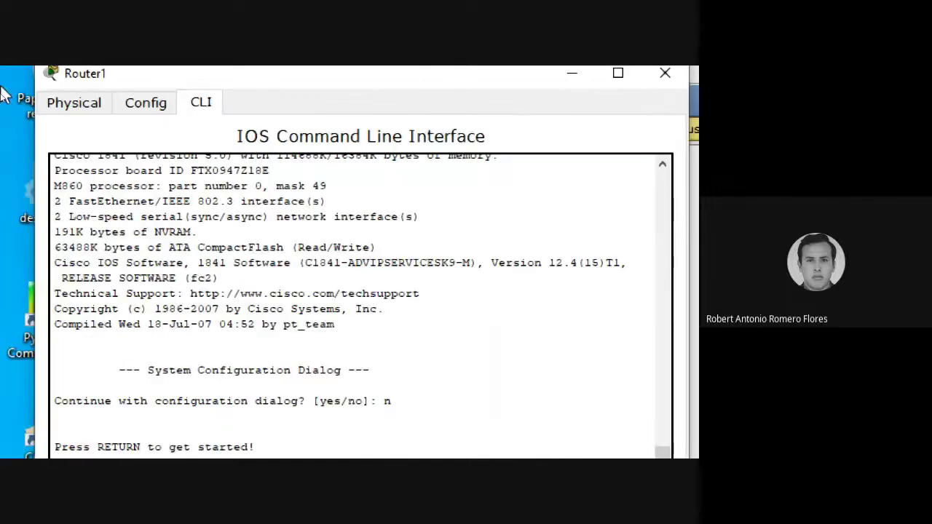
click(156, 103)
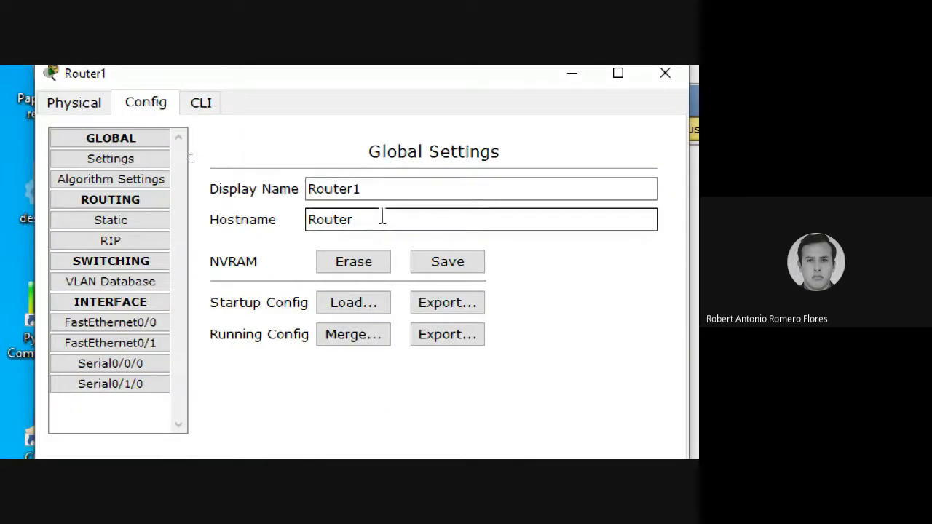
click(155, 160)
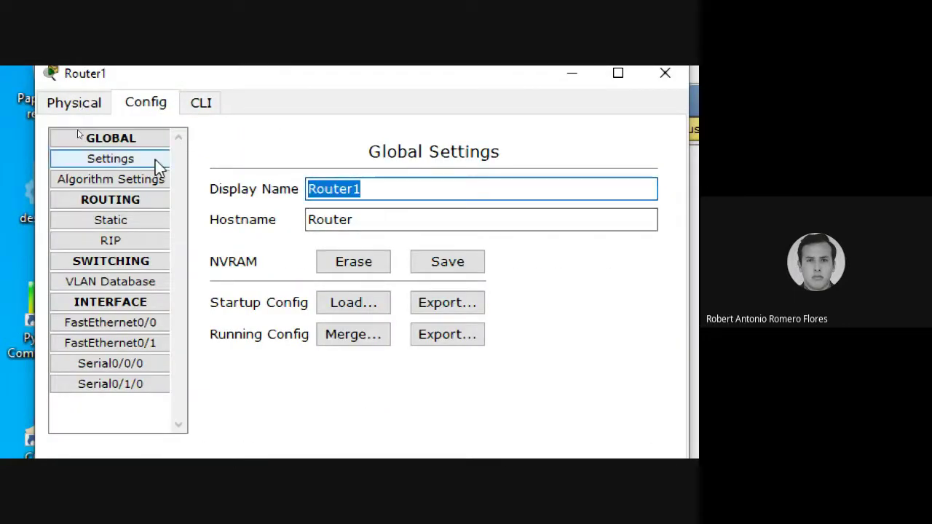
text(ISO)
key(BackSpace)
text(P1)
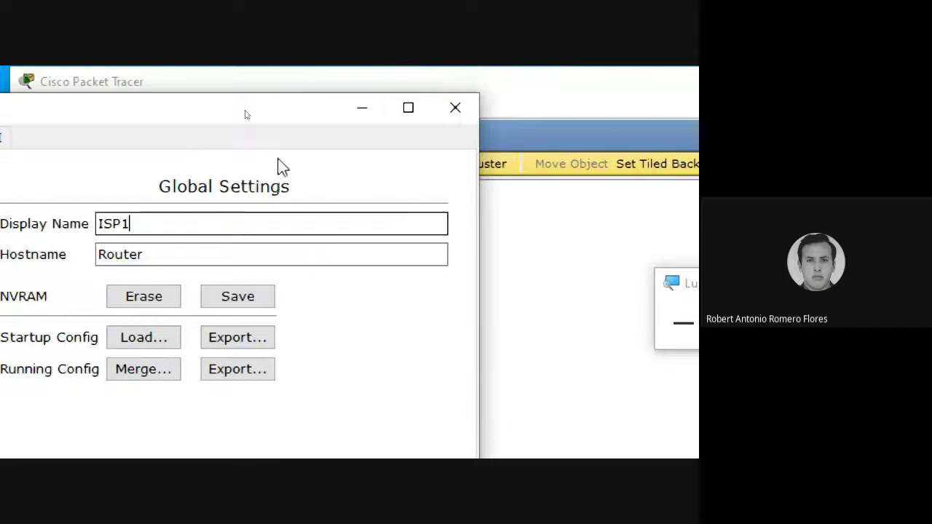
click(464, 105)
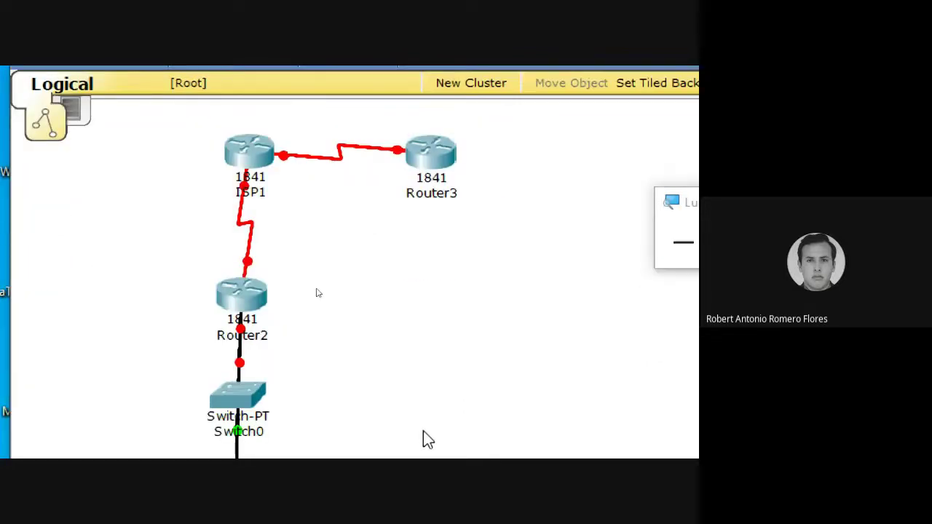
Step: Change Router3's display name to ISP2 in its global settings and close its window
mouse_move(255, 157)
mouse_down()
mouse_move(240, 159)
mouse_move(255, 162)
mouse_up()
click(444, 153)
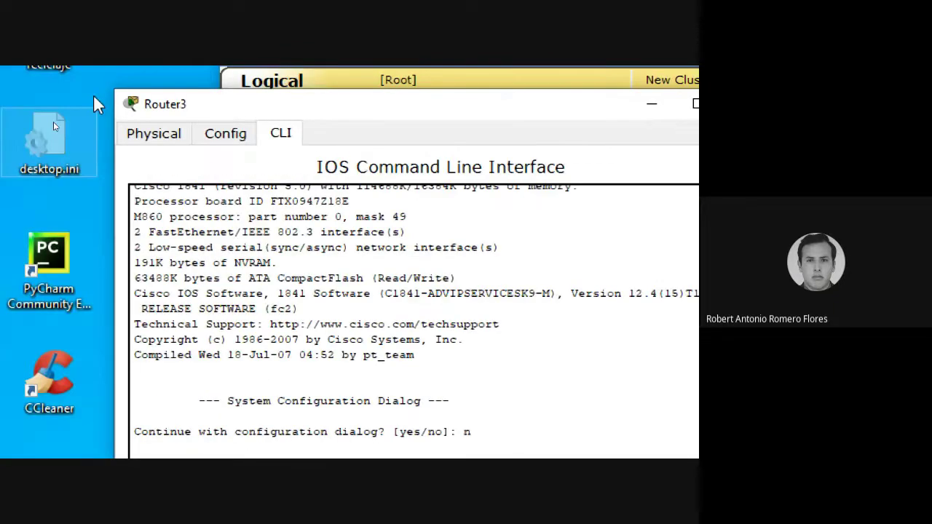
click(225, 133)
click(481, 248)
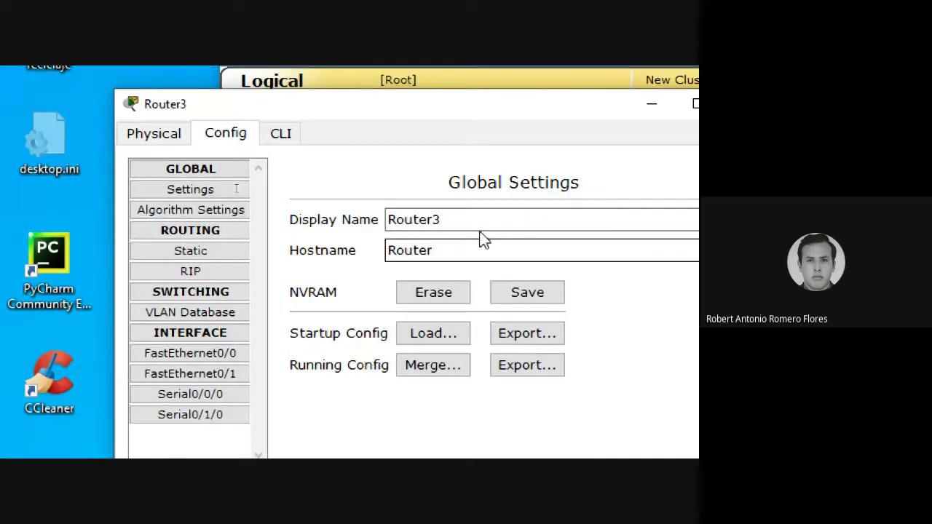
key(shift+Tab)
text(ISO)
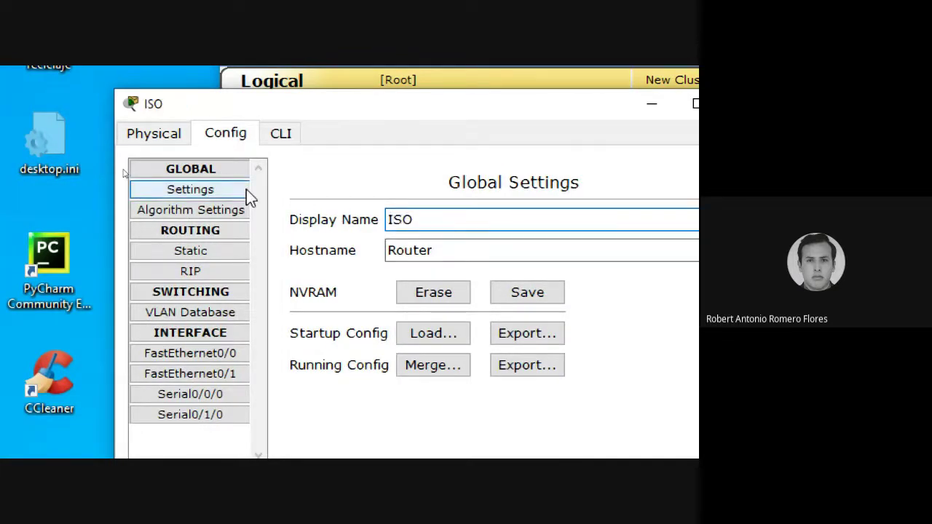
key(BackSpace)
text(P2)
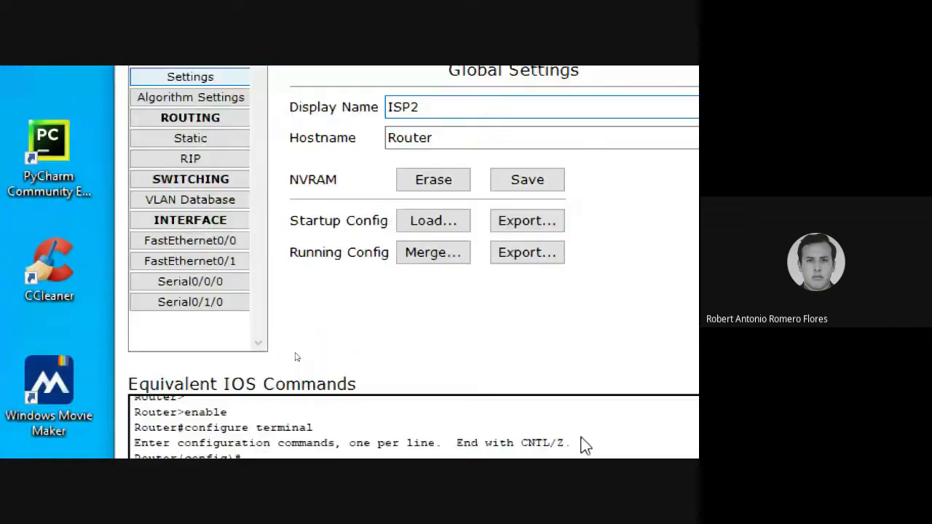
click(567, 191)
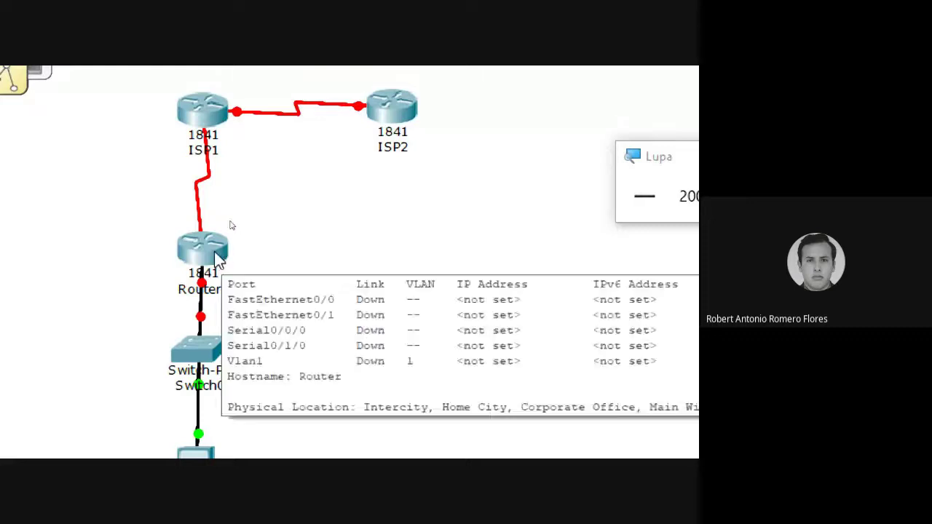
Step: Change Router2's display name to CR in its global settings and close its window
click(319, 309)
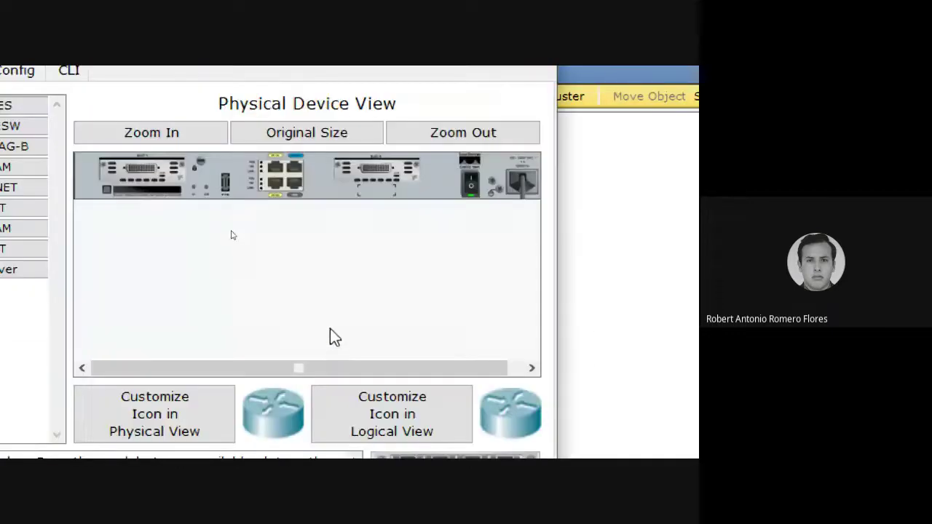
click(142, 110)
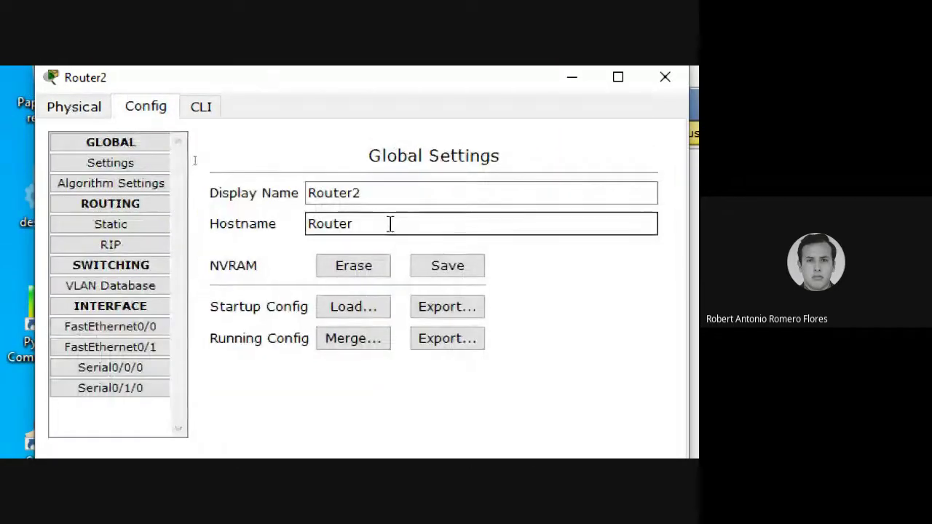
double_click(335, 193)
text(CR)
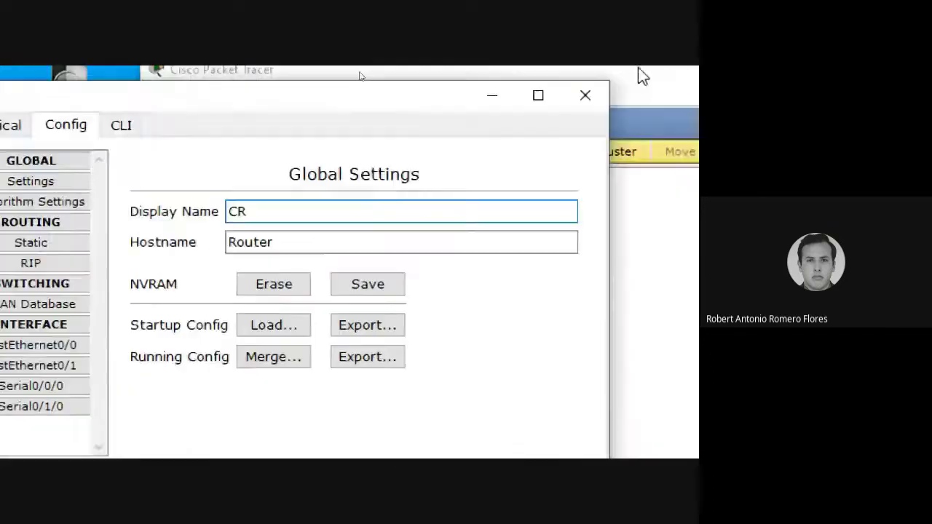
click(365, 61)
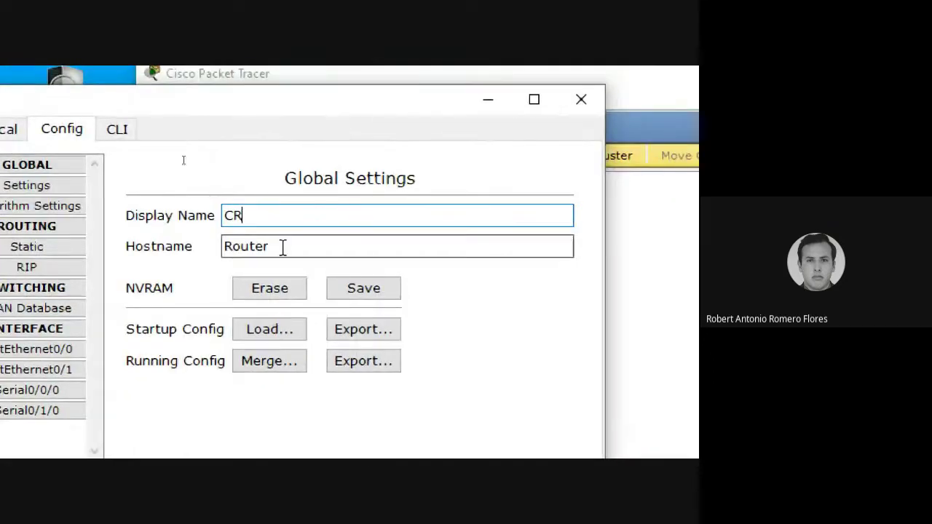
click(581, 100)
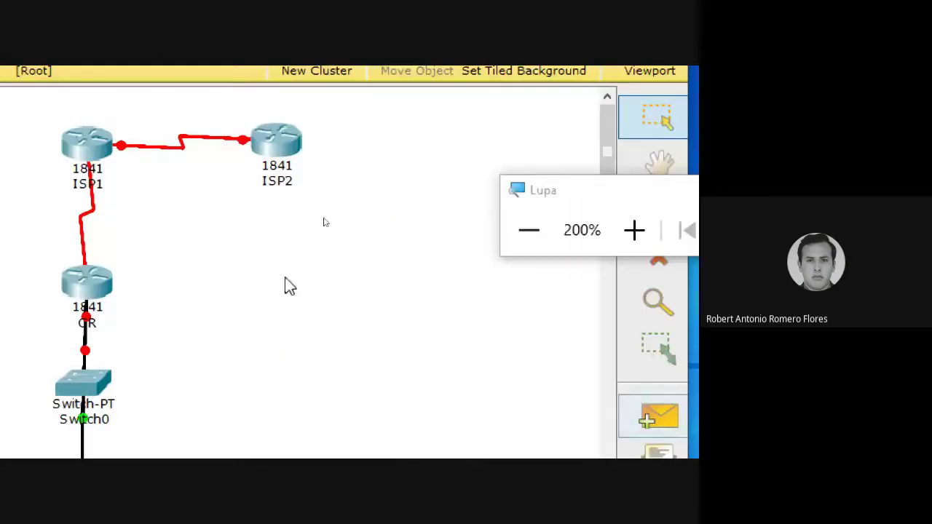
Step: Review the earlier hostname, loopback interface and IP address commands in ISP1's command-line history, then close its window
click(91, 148)
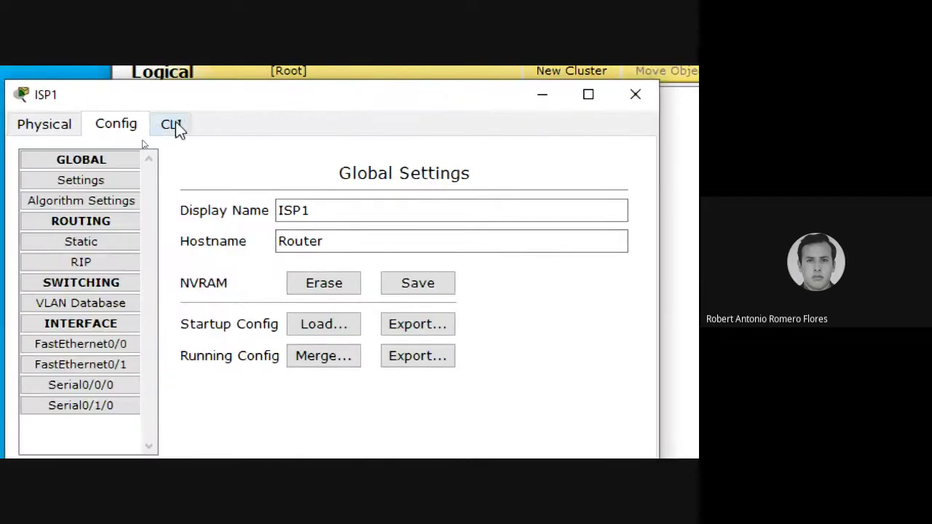
click(173, 125)
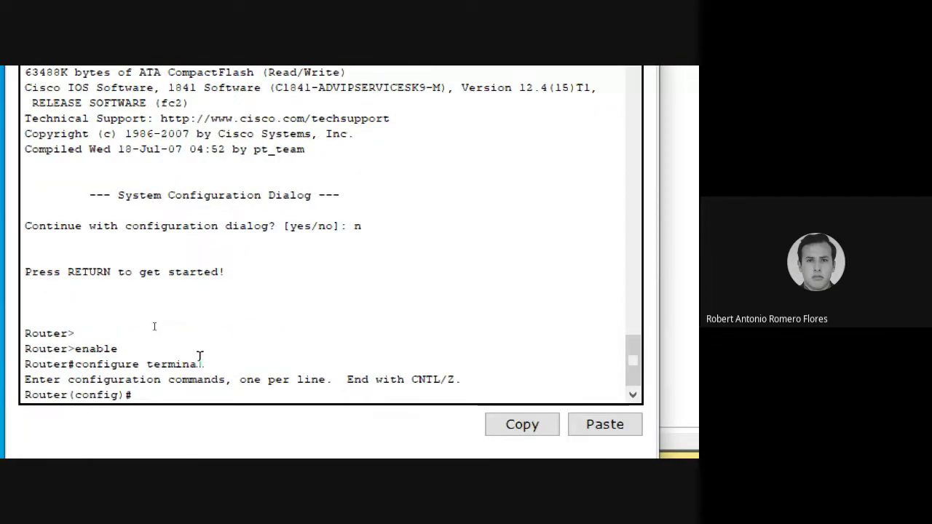
scroll(199, 356, up, 15)
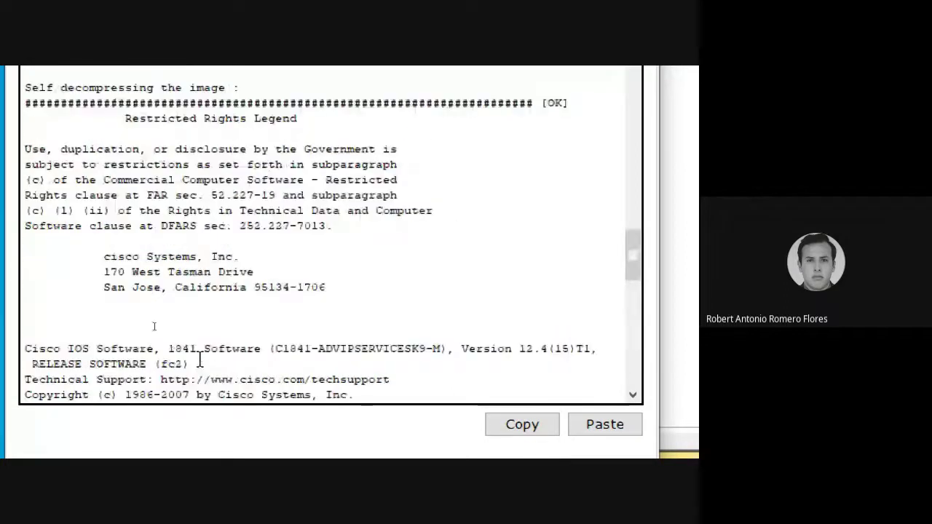
scroll(200, 360, up, 5)
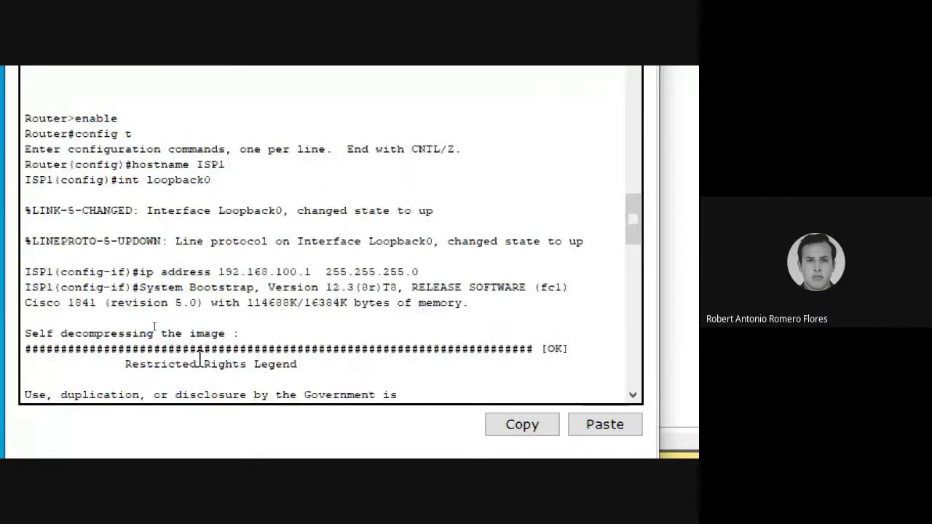
scroll(200, 361, up, 3)
scroll(200, 359, down, 2)
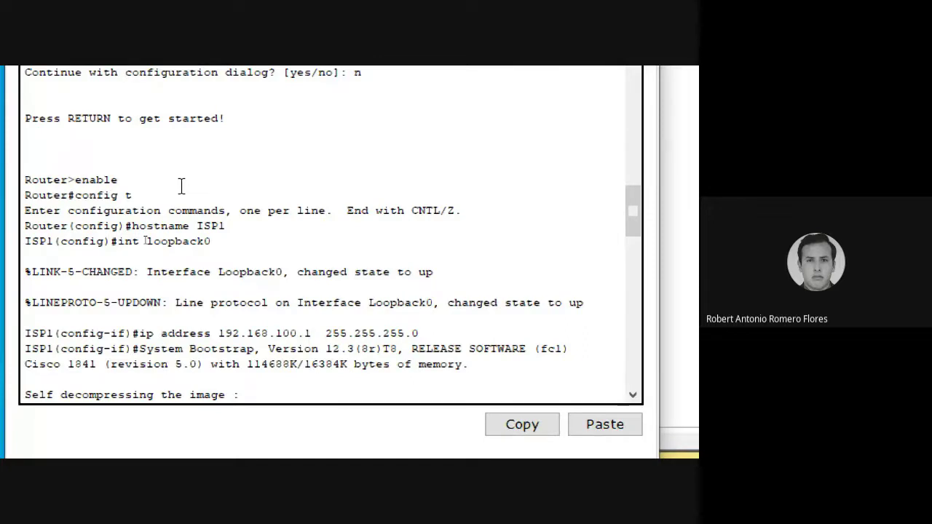
drag(229, 240, 118, 241)
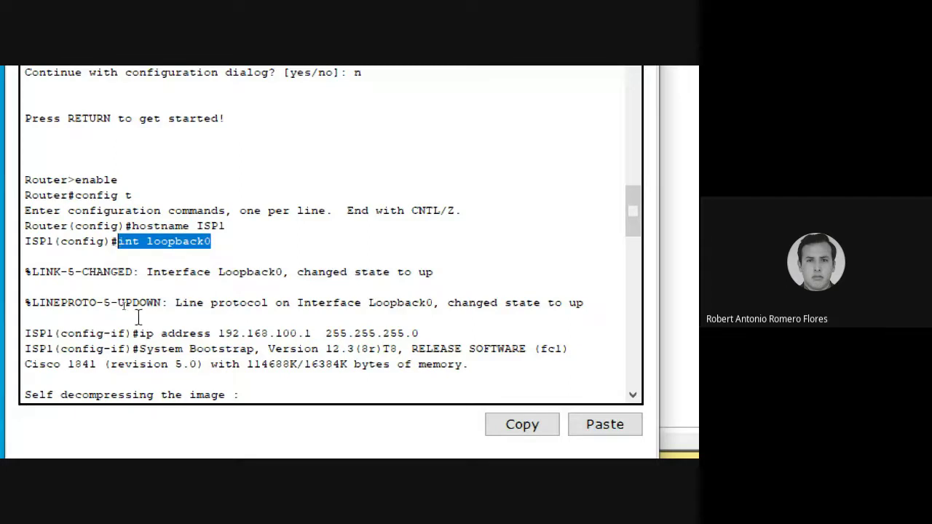
click(144, 266)
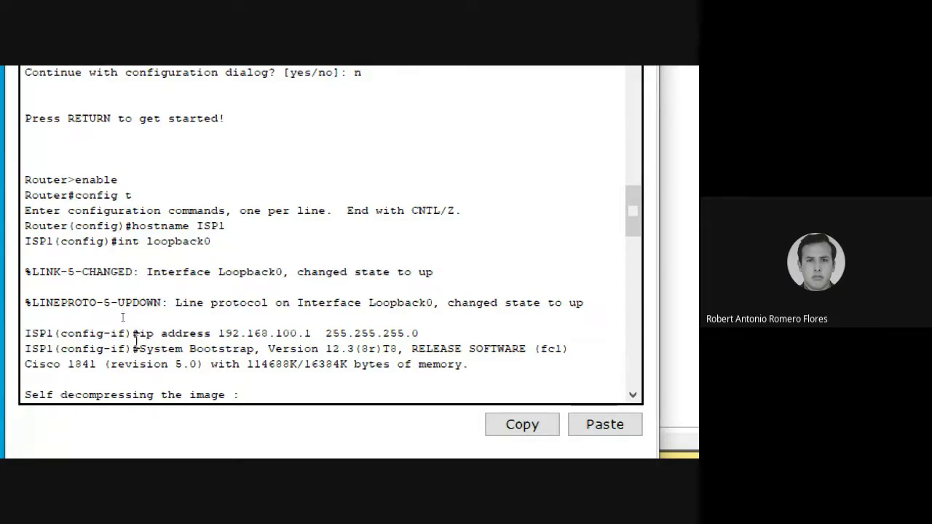
drag(139, 333, 24, 318)
drag(331, 325, 600, 333)
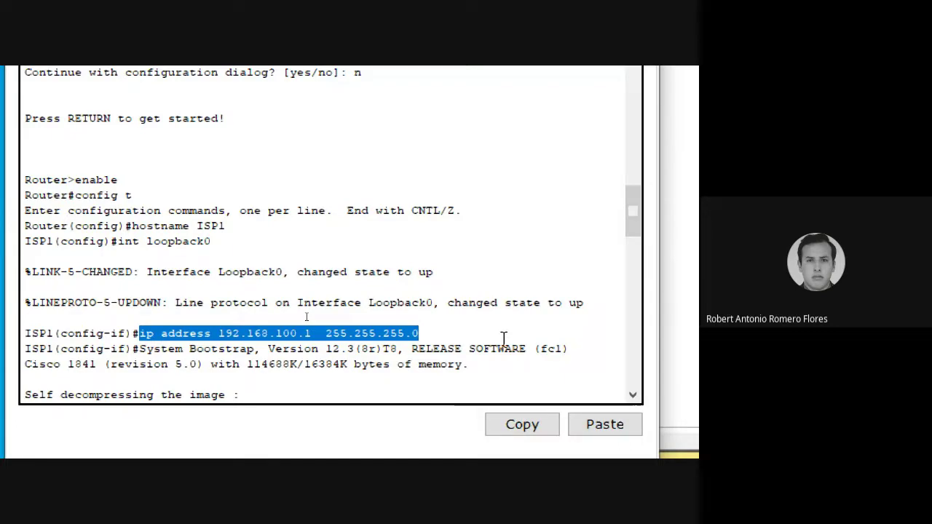
click(463, 332)
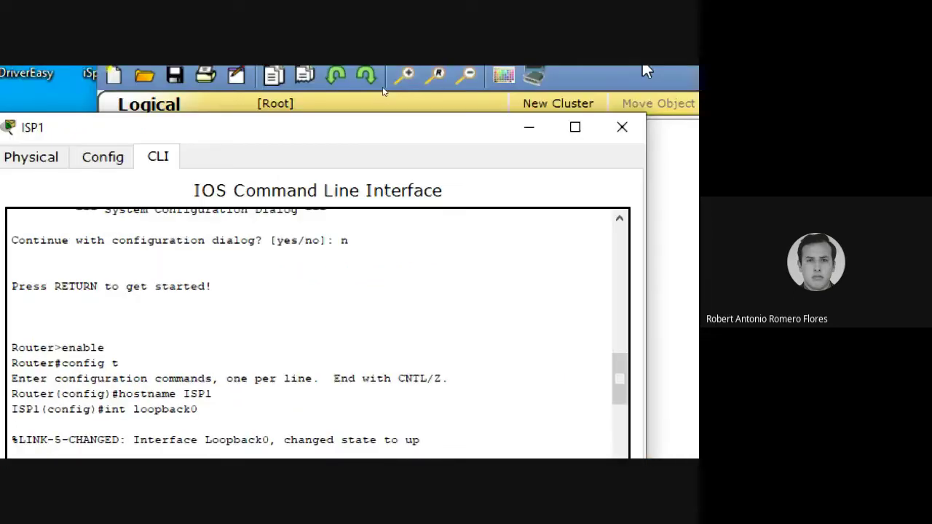
click(622, 127)
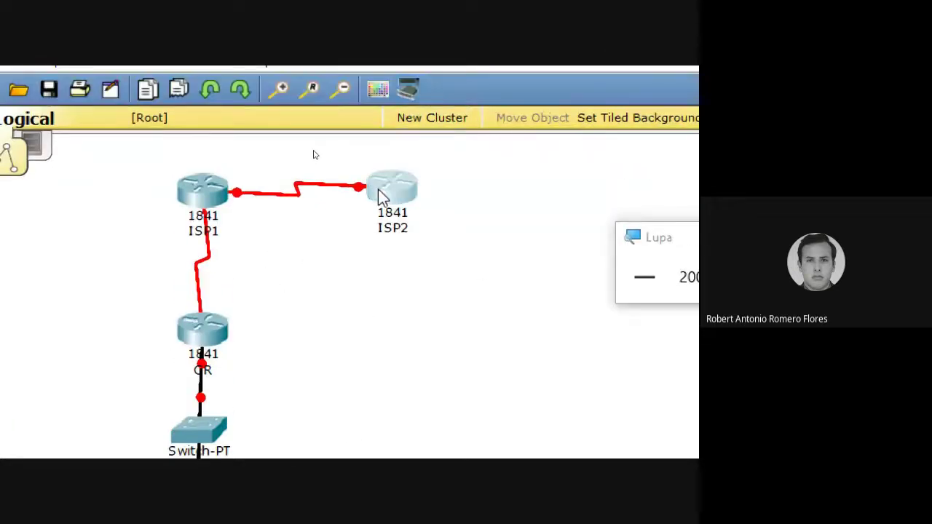
Step: Set the hostname of router ISP2 to isp2 from its command line
click(378, 189)
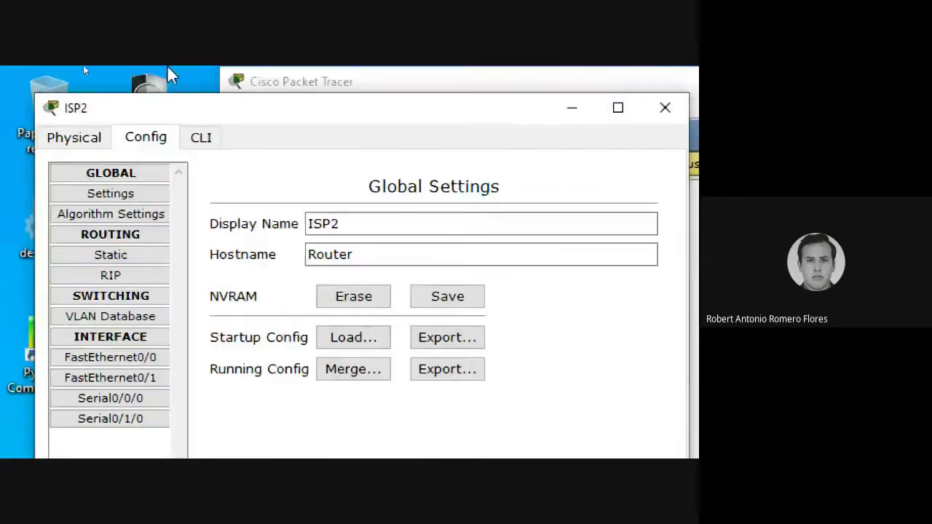
click(209, 142)
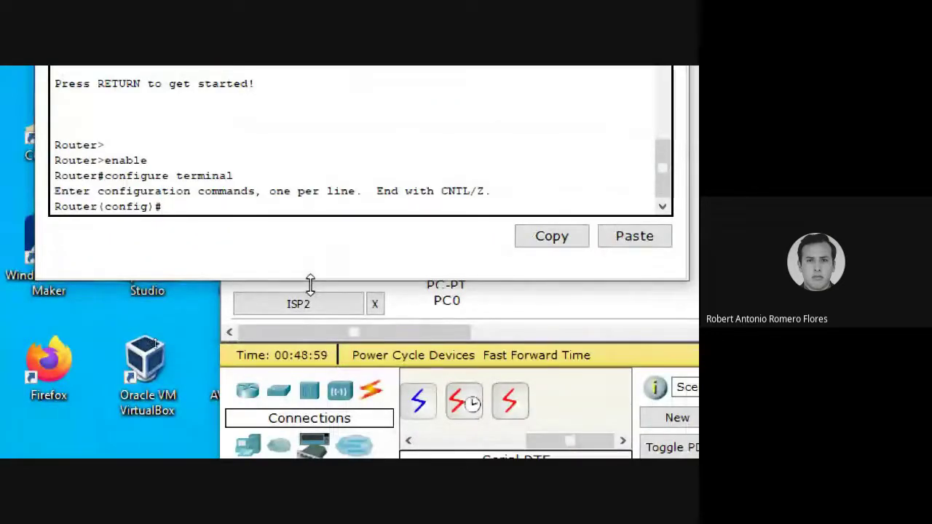
text(hosr)
text(nam)
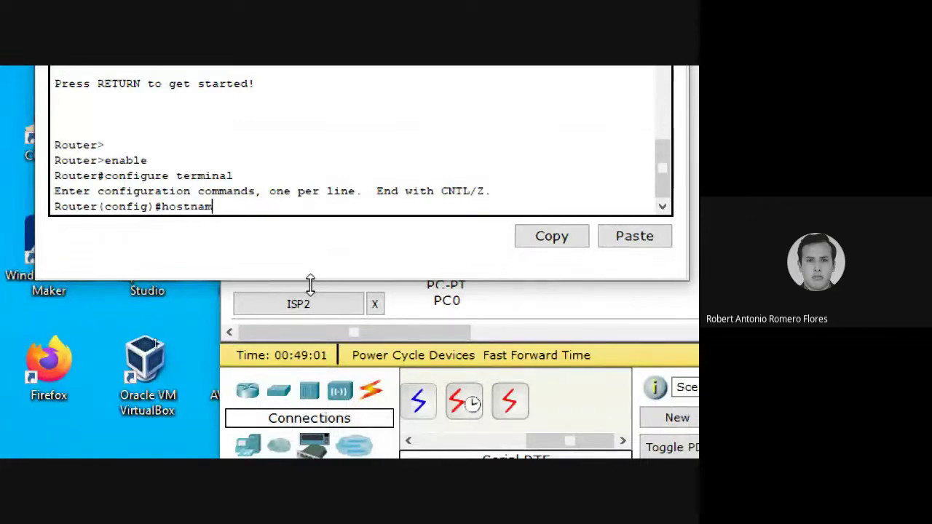
text(e isp2)
key(Return)
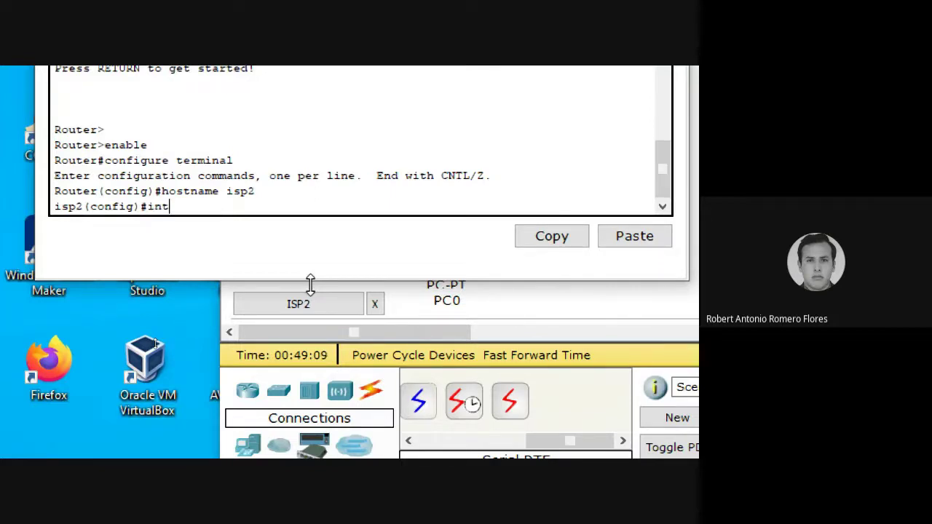
Step: Create the loopback0 interface on the ISP2 router and start entering its IP address command
text(int loopback)
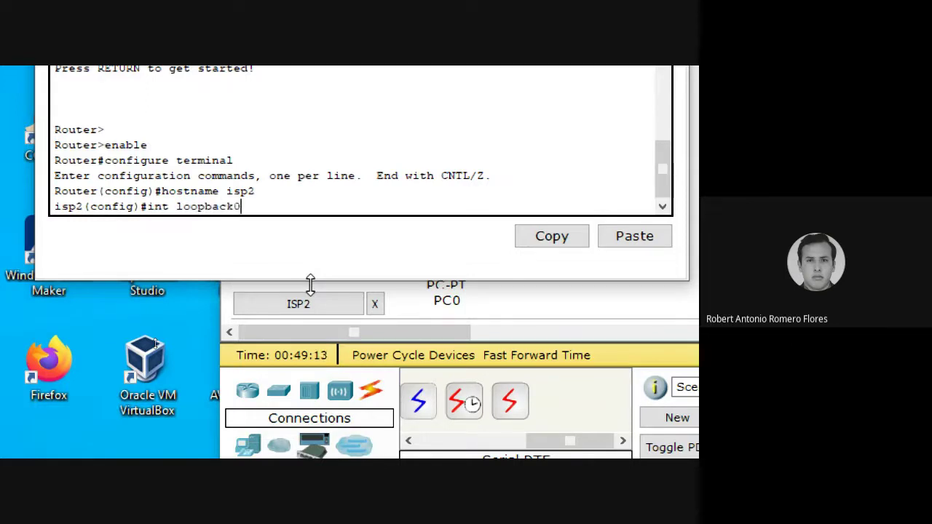
text(0)
key(Return)
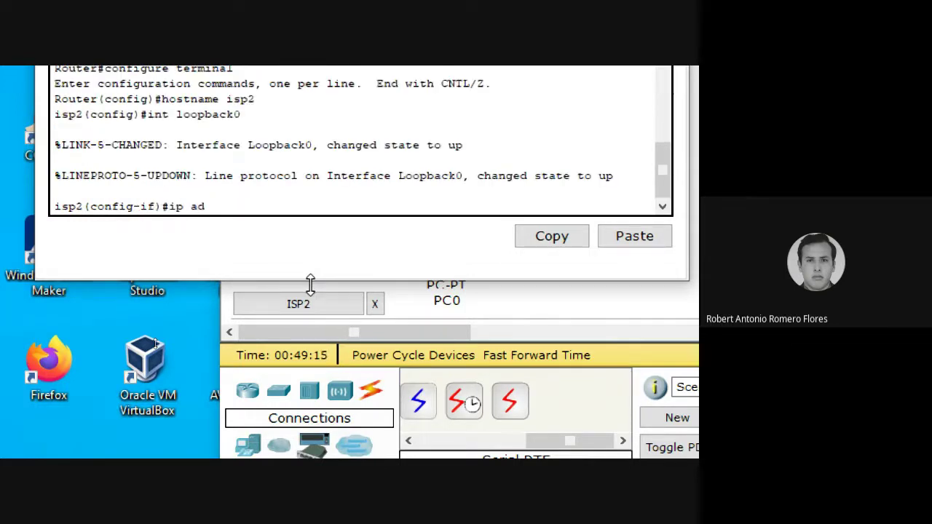
text(ip addr)
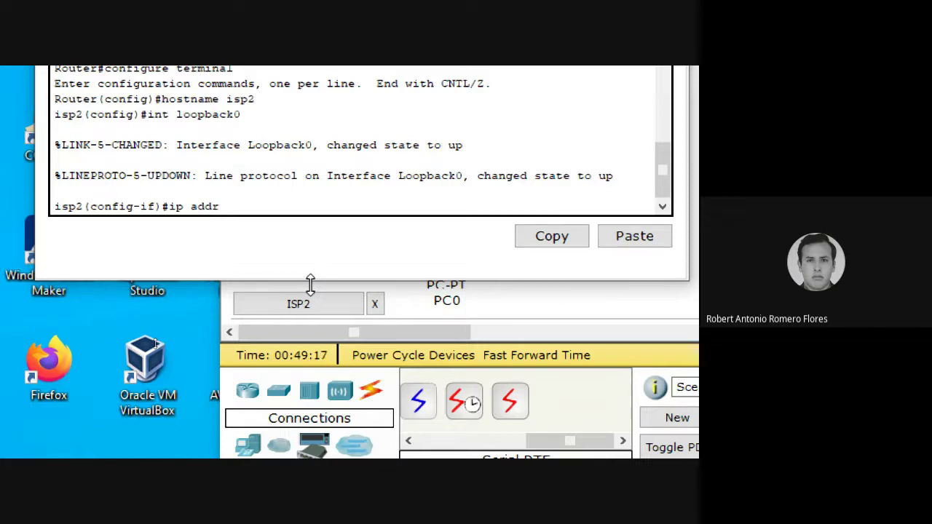